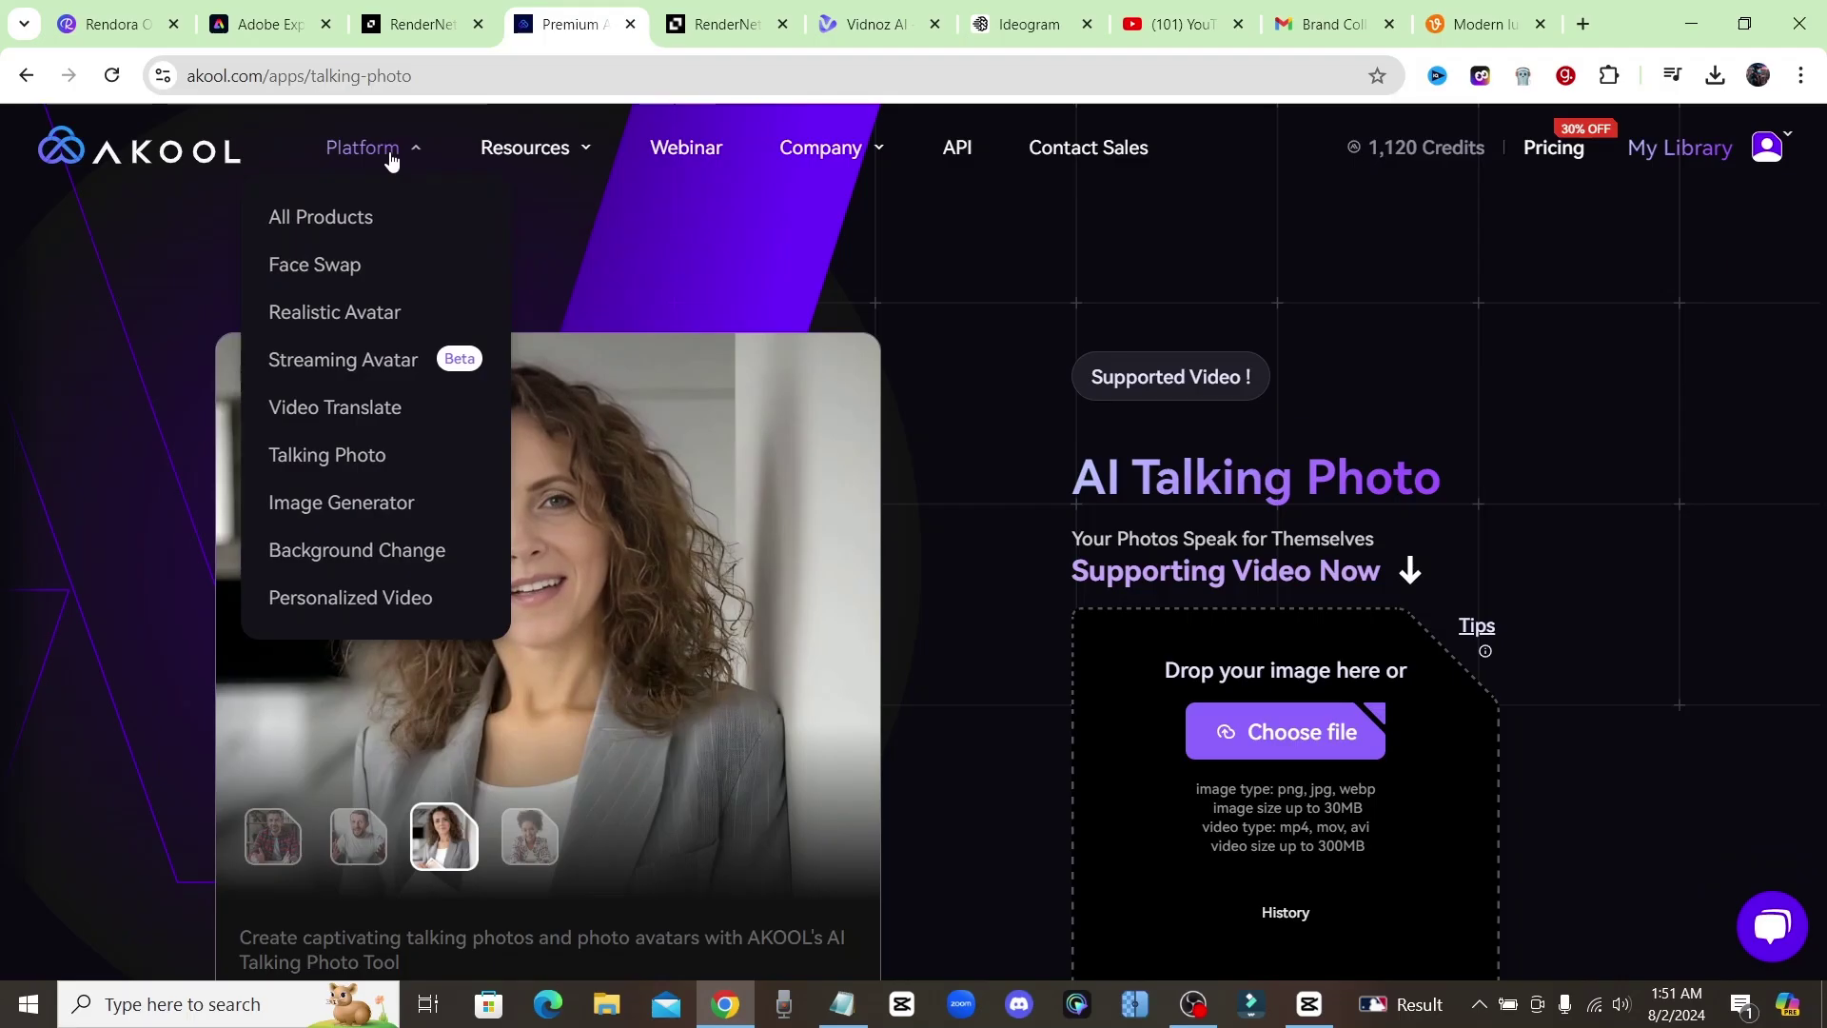
Open Akool's Realistic Avatar page and launch the AI avatar generator editor.
{"action": "left_click", "coordinate": [380, 316]}
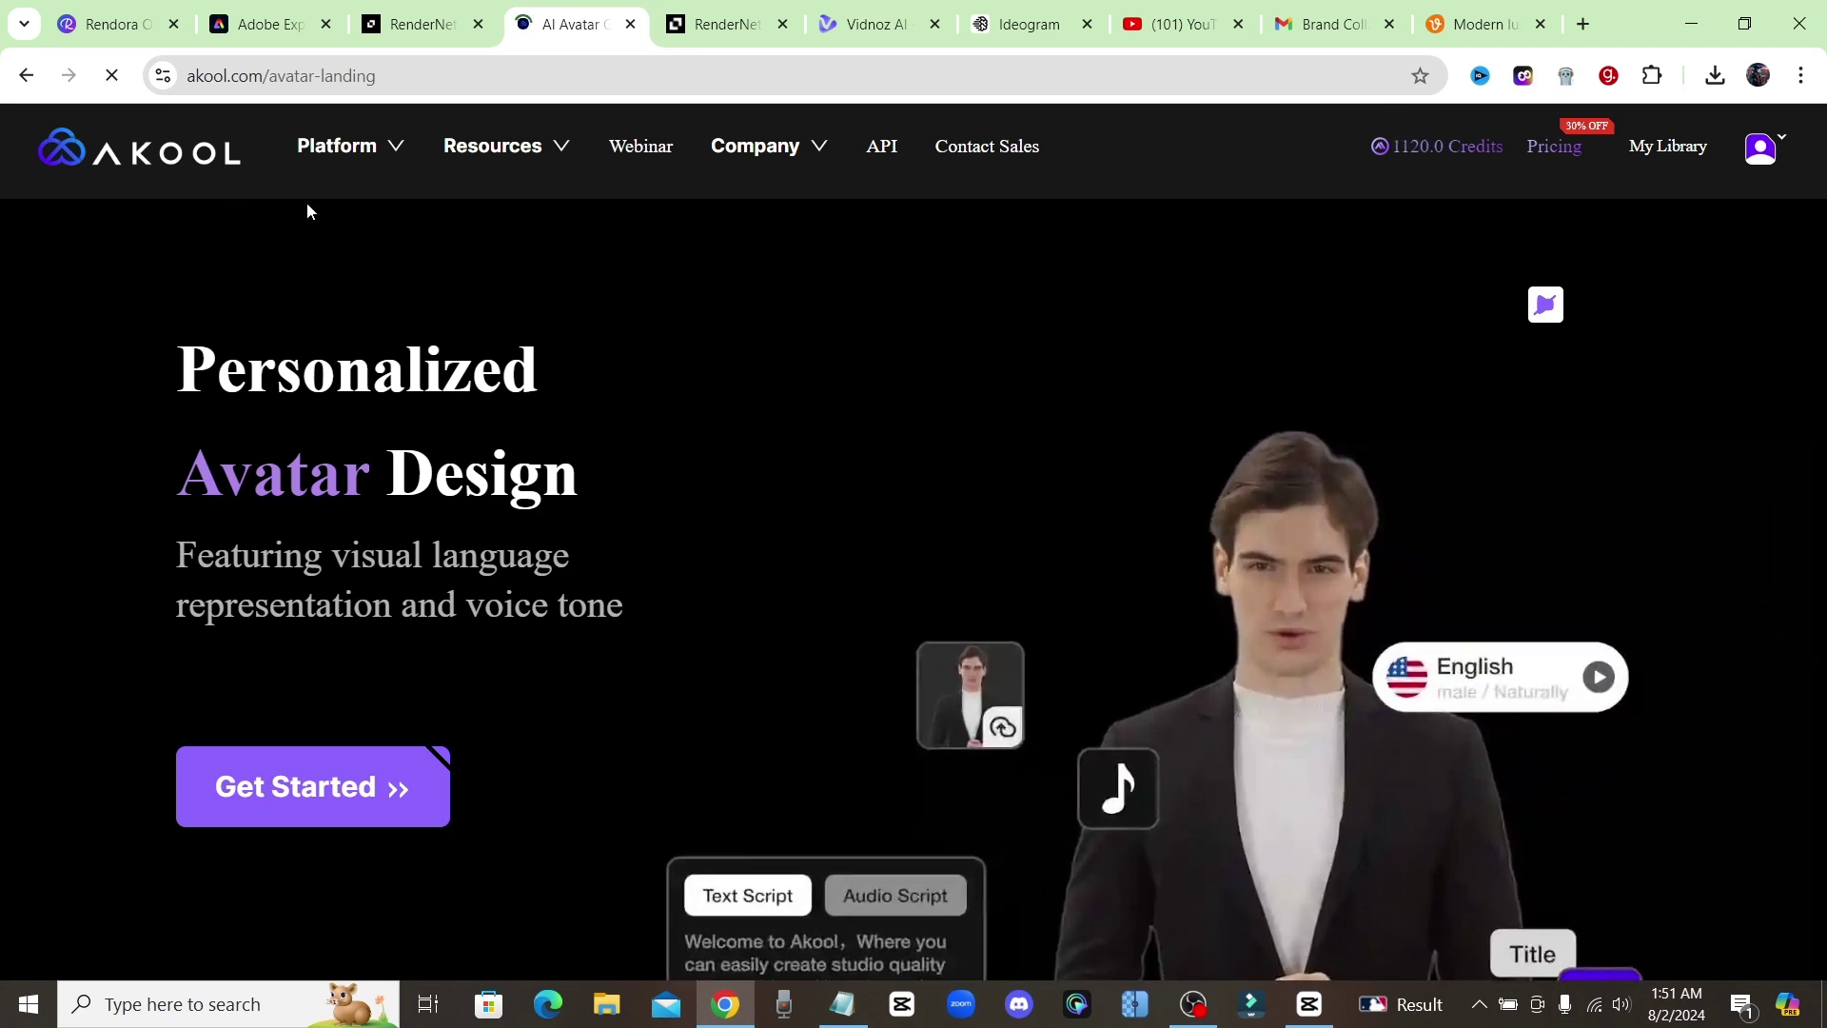
{"action": "scroll", "coordinate": [625, 523], "scroll_direction": "down", "scroll_amount": 2}
{"action": "scroll", "coordinate": [622, 547], "scroll_direction": "up", "scroll_amount": 1}
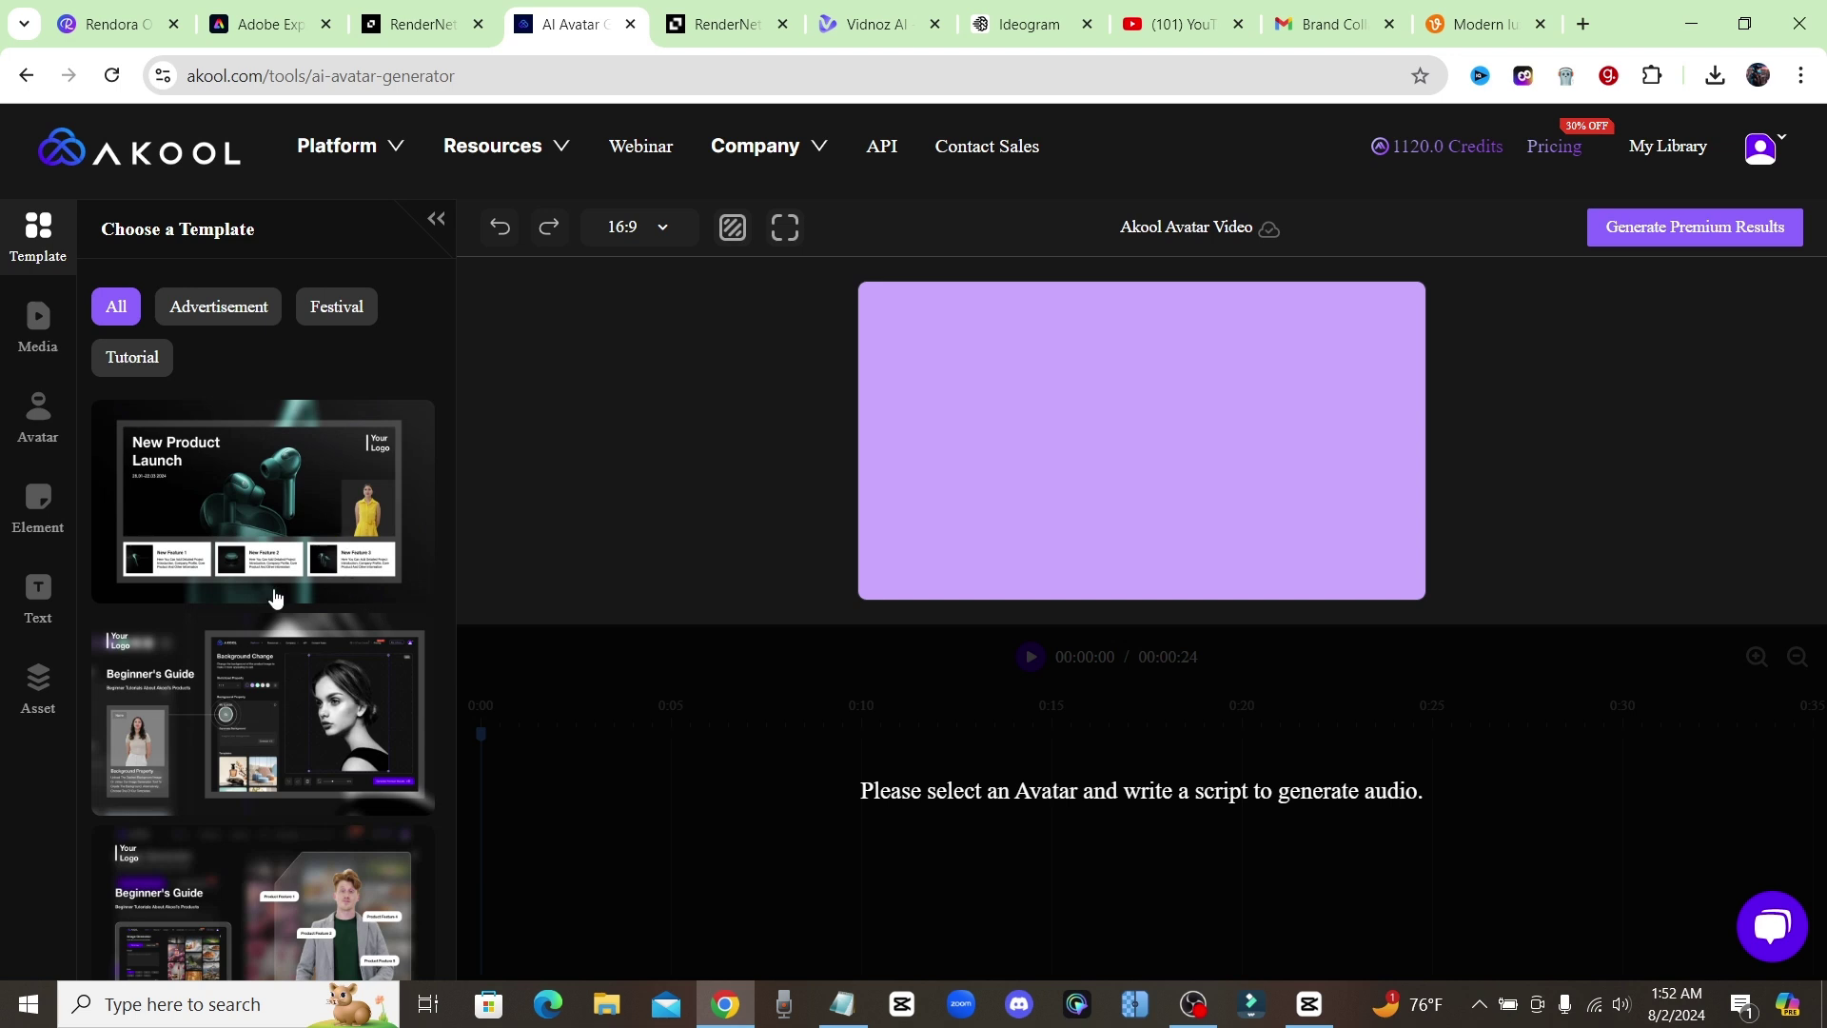
Try three Tristan avatar variants in the video, including standing and seated at a table.
{"action": "scroll", "coordinate": [277, 598], "scroll_direction": "down", "scroll_amount": 5}
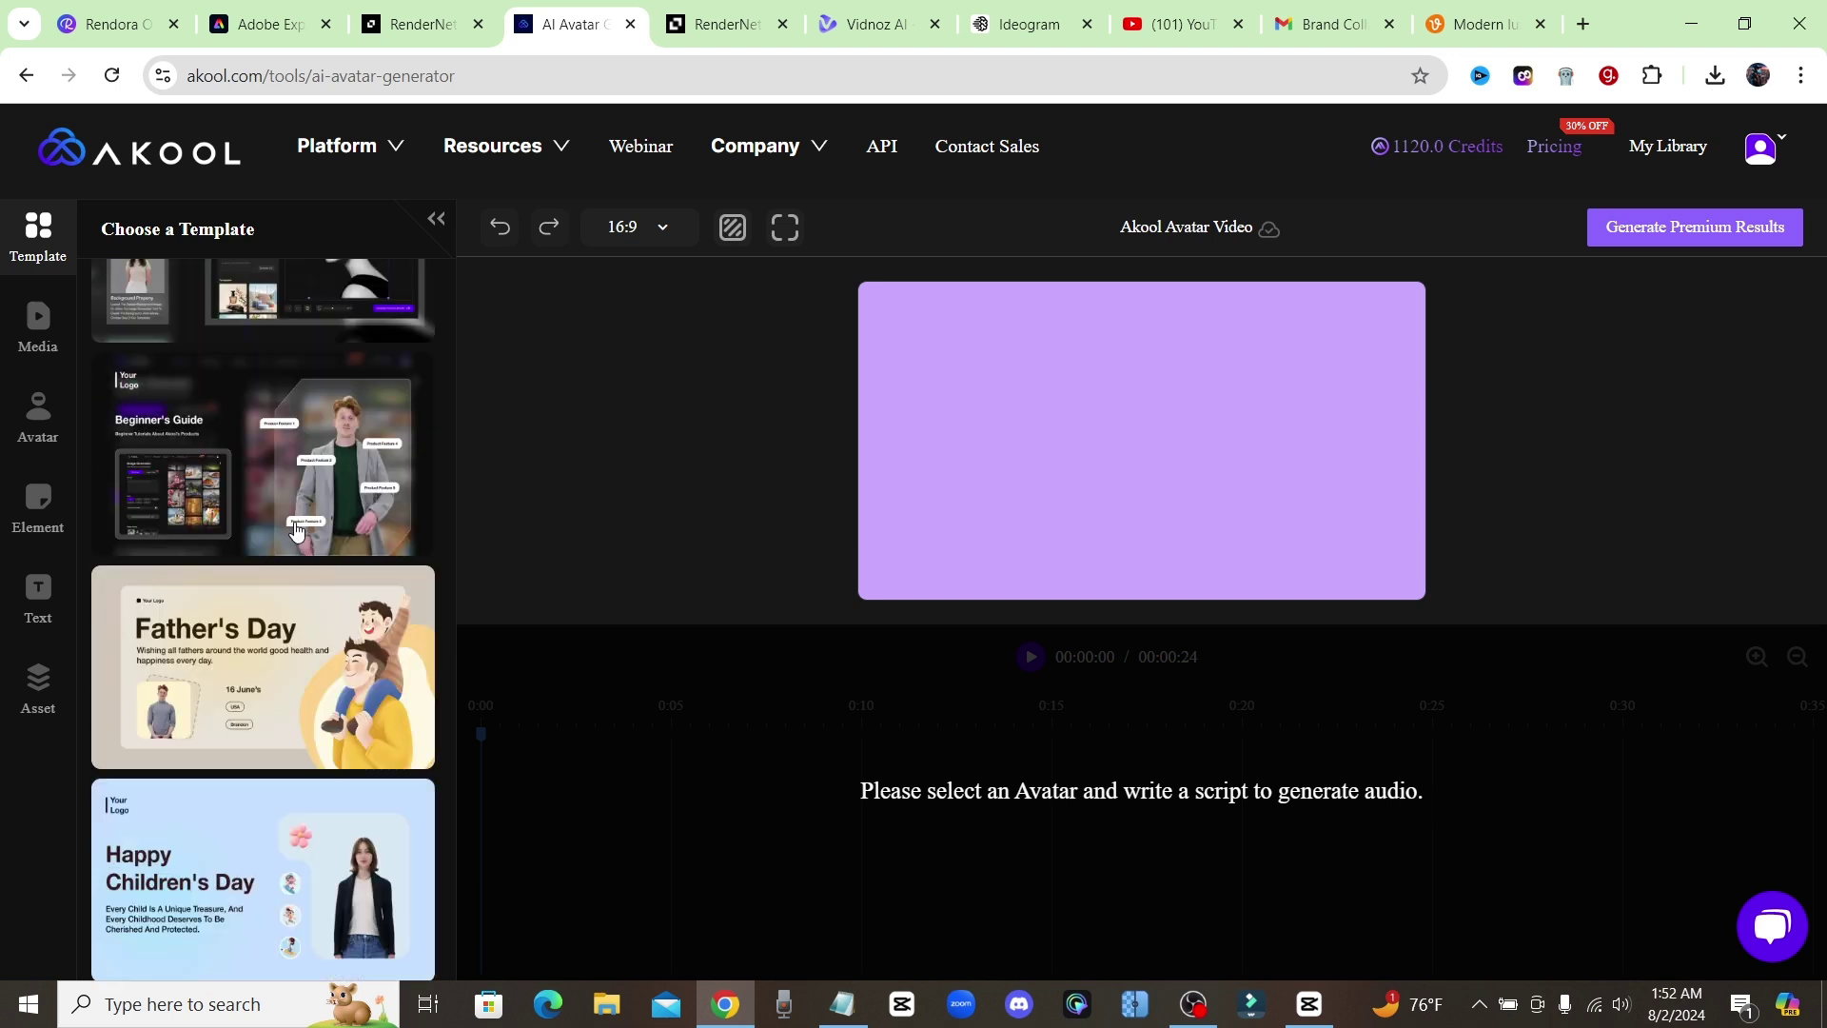
{"action": "scroll", "coordinate": [296, 531], "scroll_direction": "up", "scroll_amount": 5}
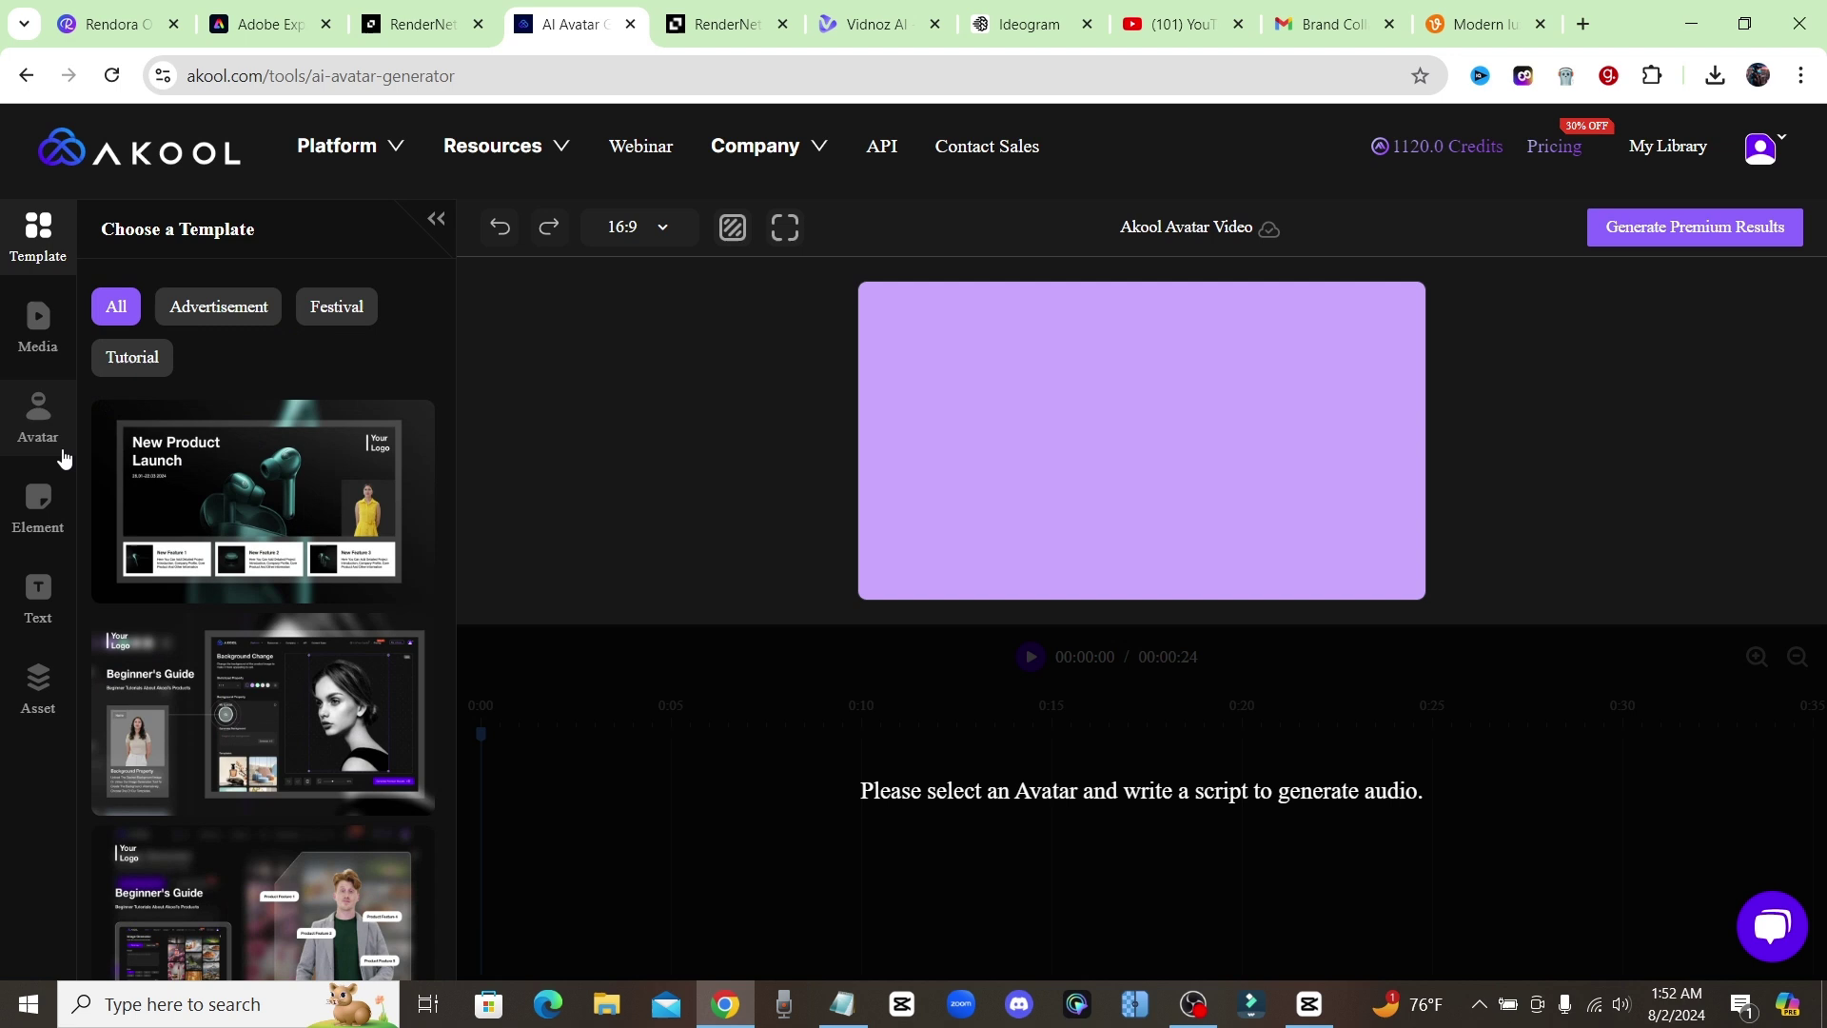
{"action": "left_click", "coordinate": [33, 424]}
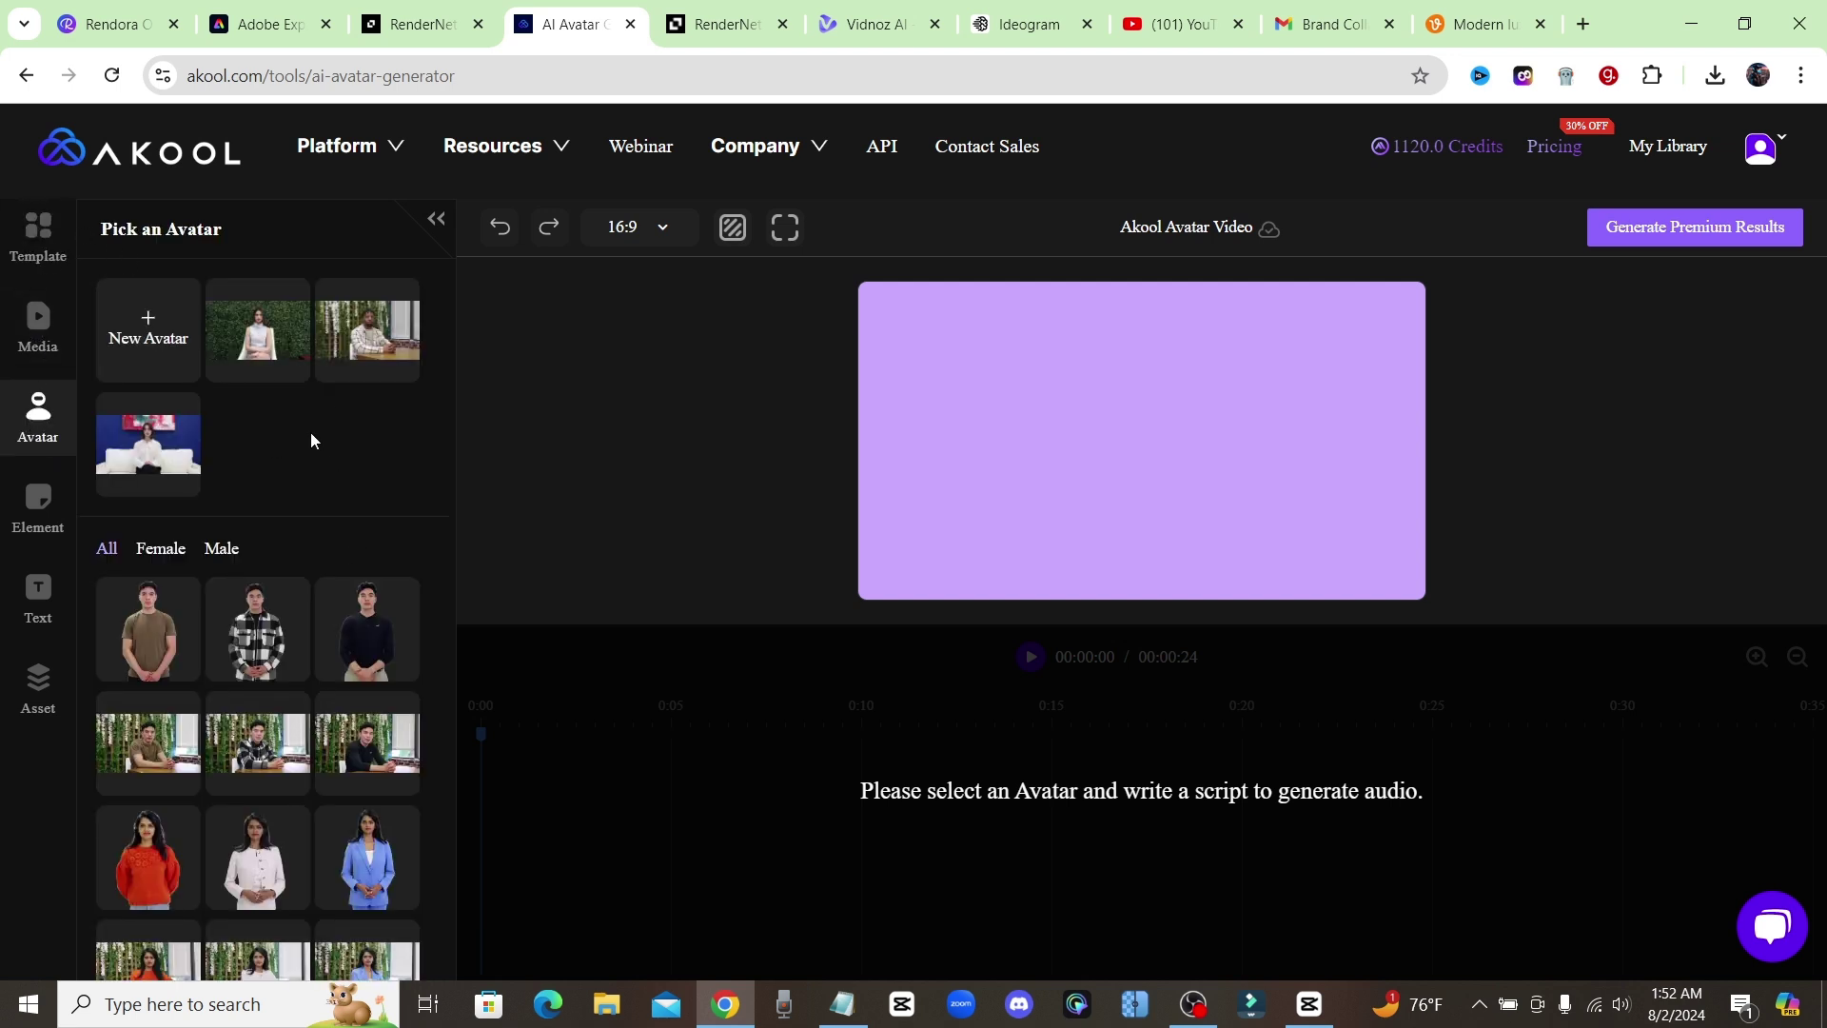
{"action": "scroll", "coordinate": [283, 526], "scroll_direction": "down", "scroll_amount": 1}
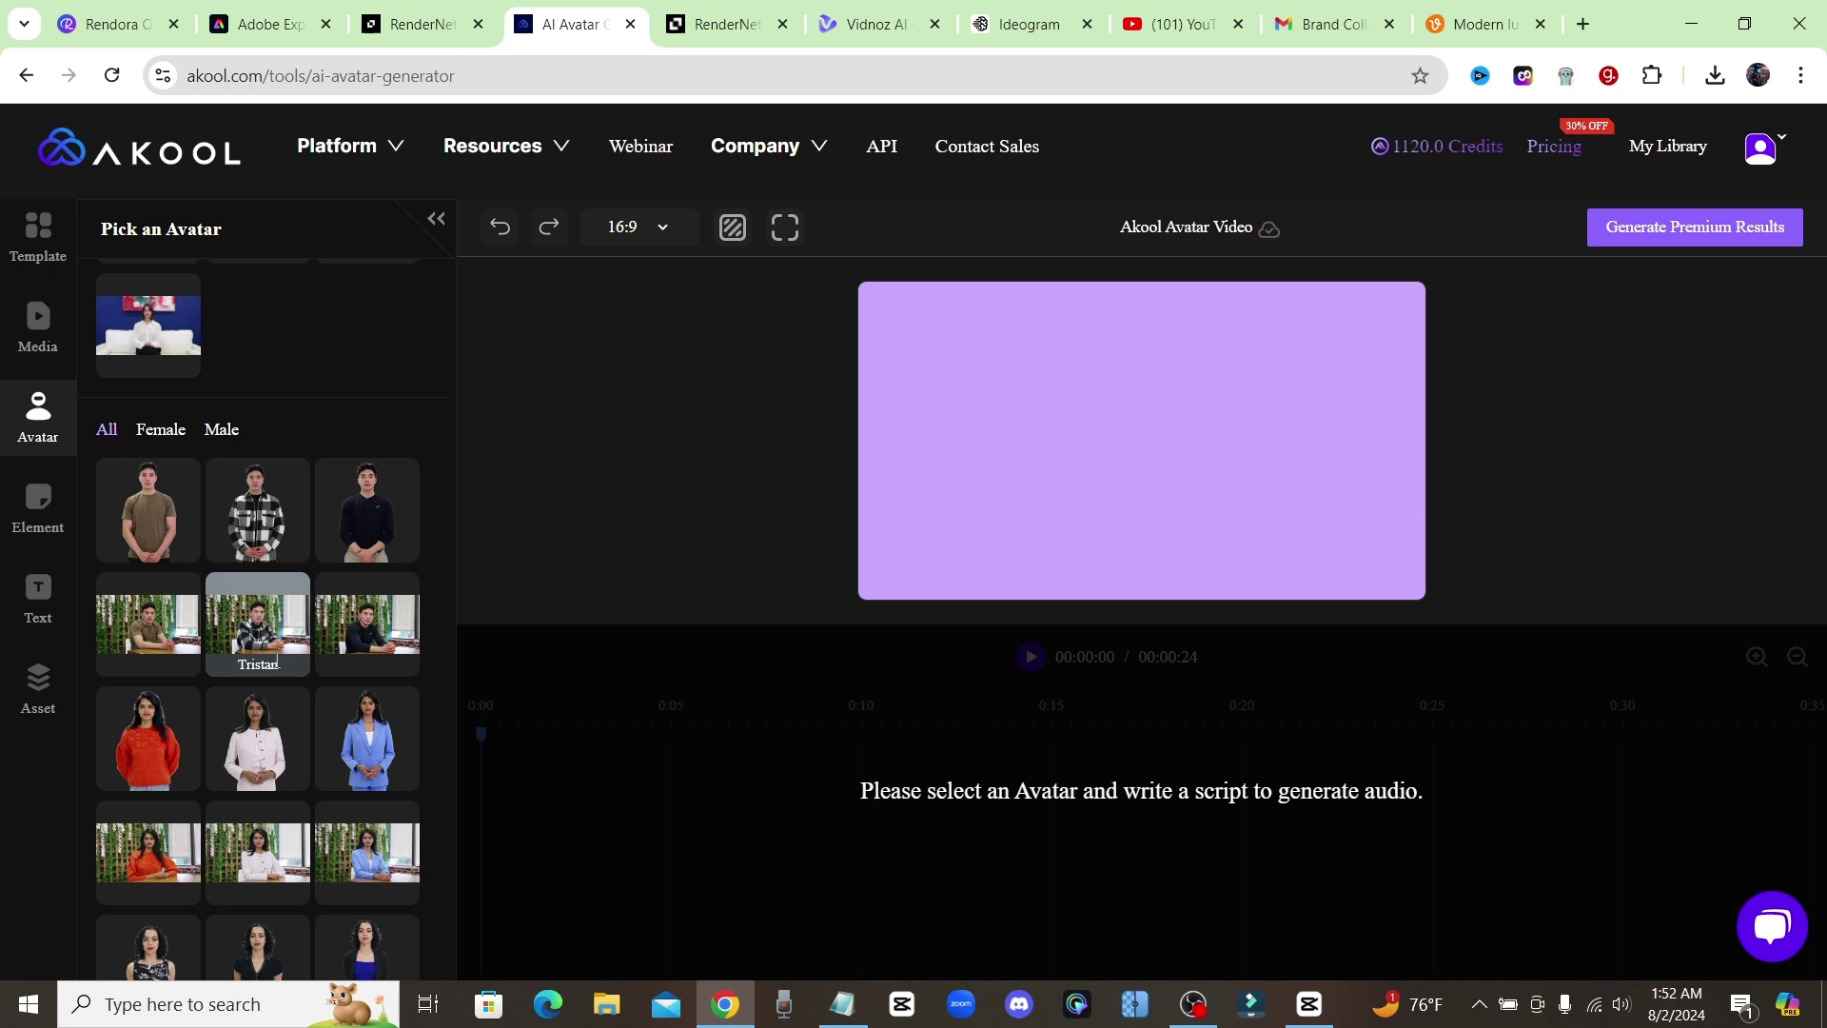
{"action": "left_click", "coordinate": [276, 619]}
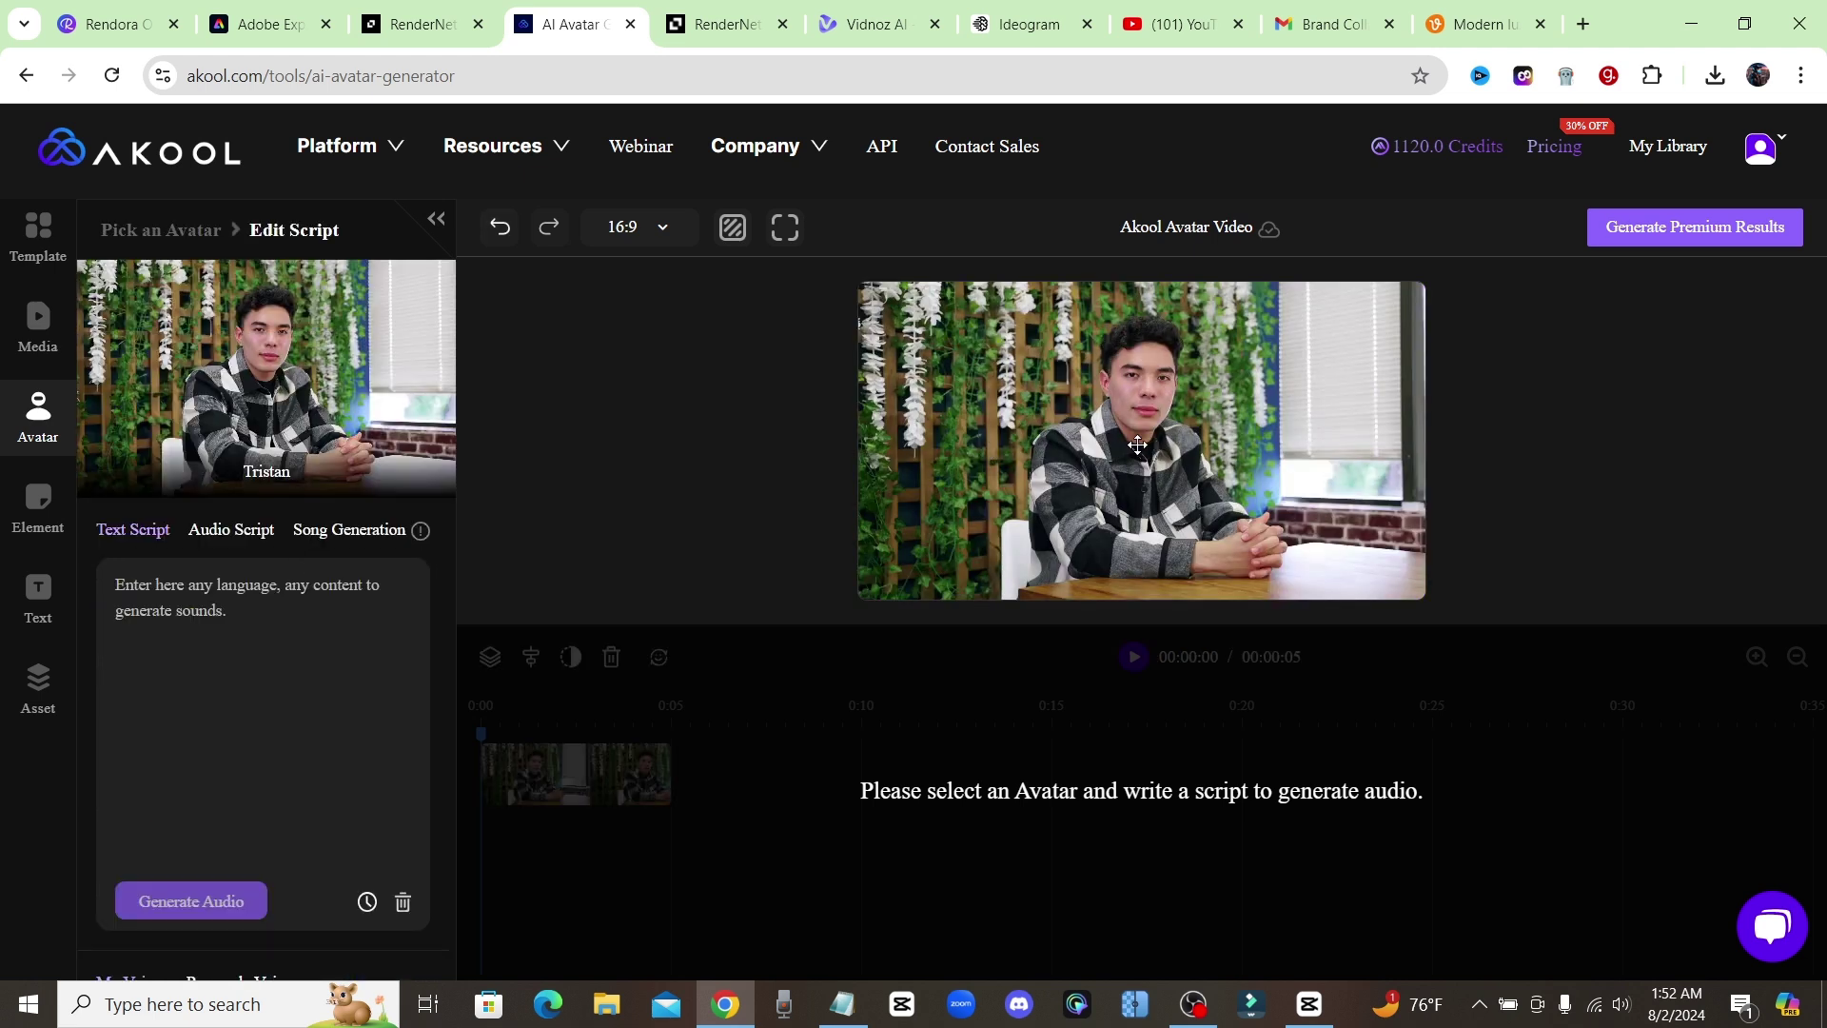
{"action": "left_click", "coordinate": [161, 229]}
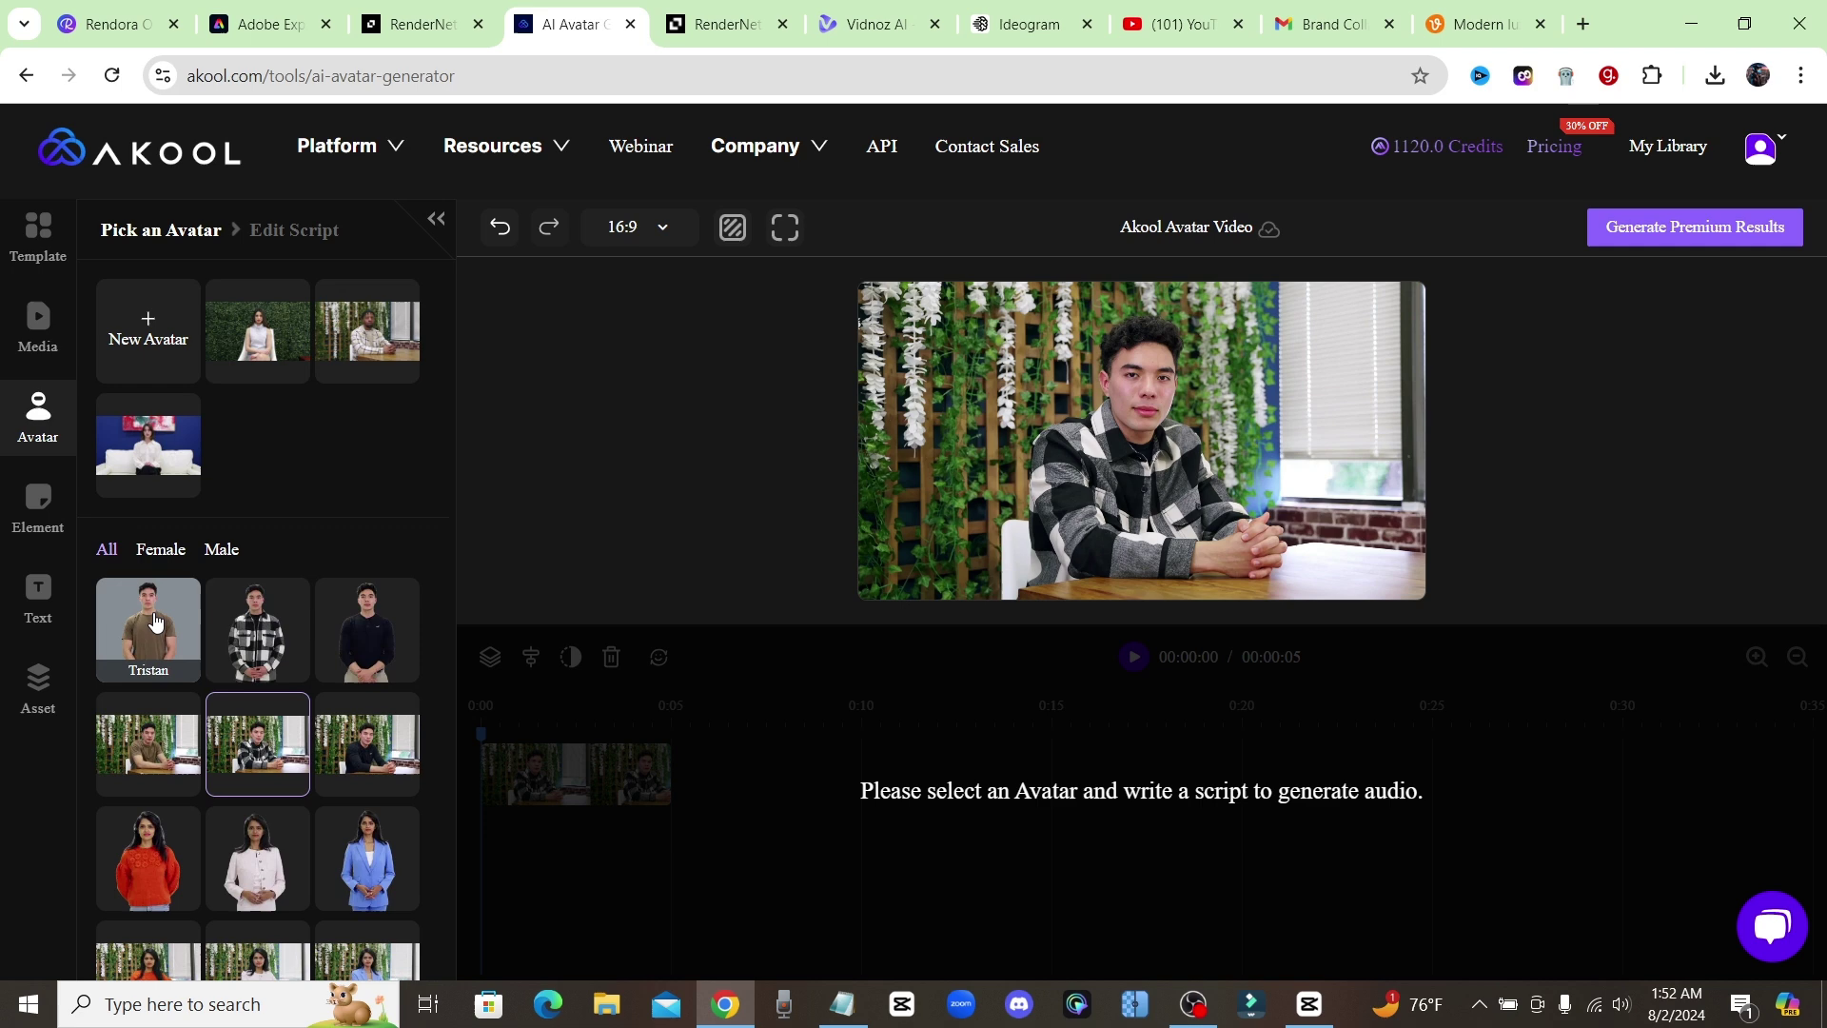
{"action": "left_click", "coordinate": [150, 628]}
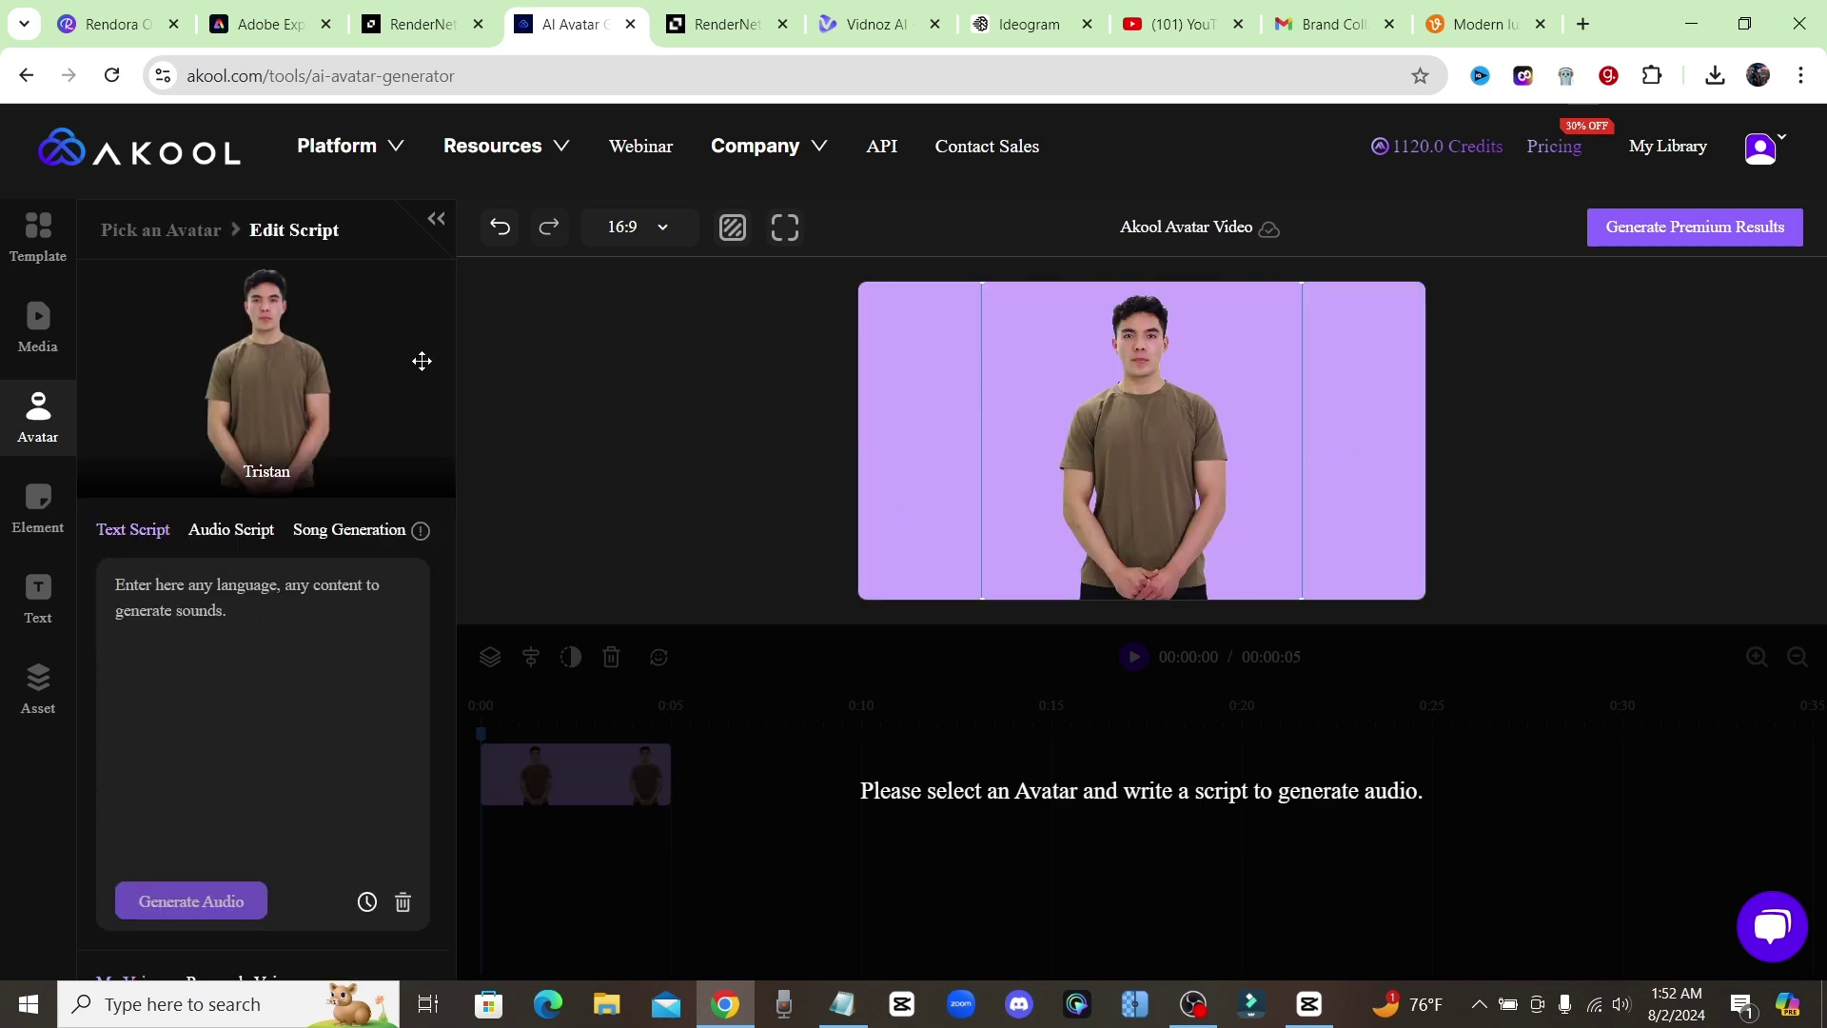
{"action": "left_click", "coordinate": [270, 380]}
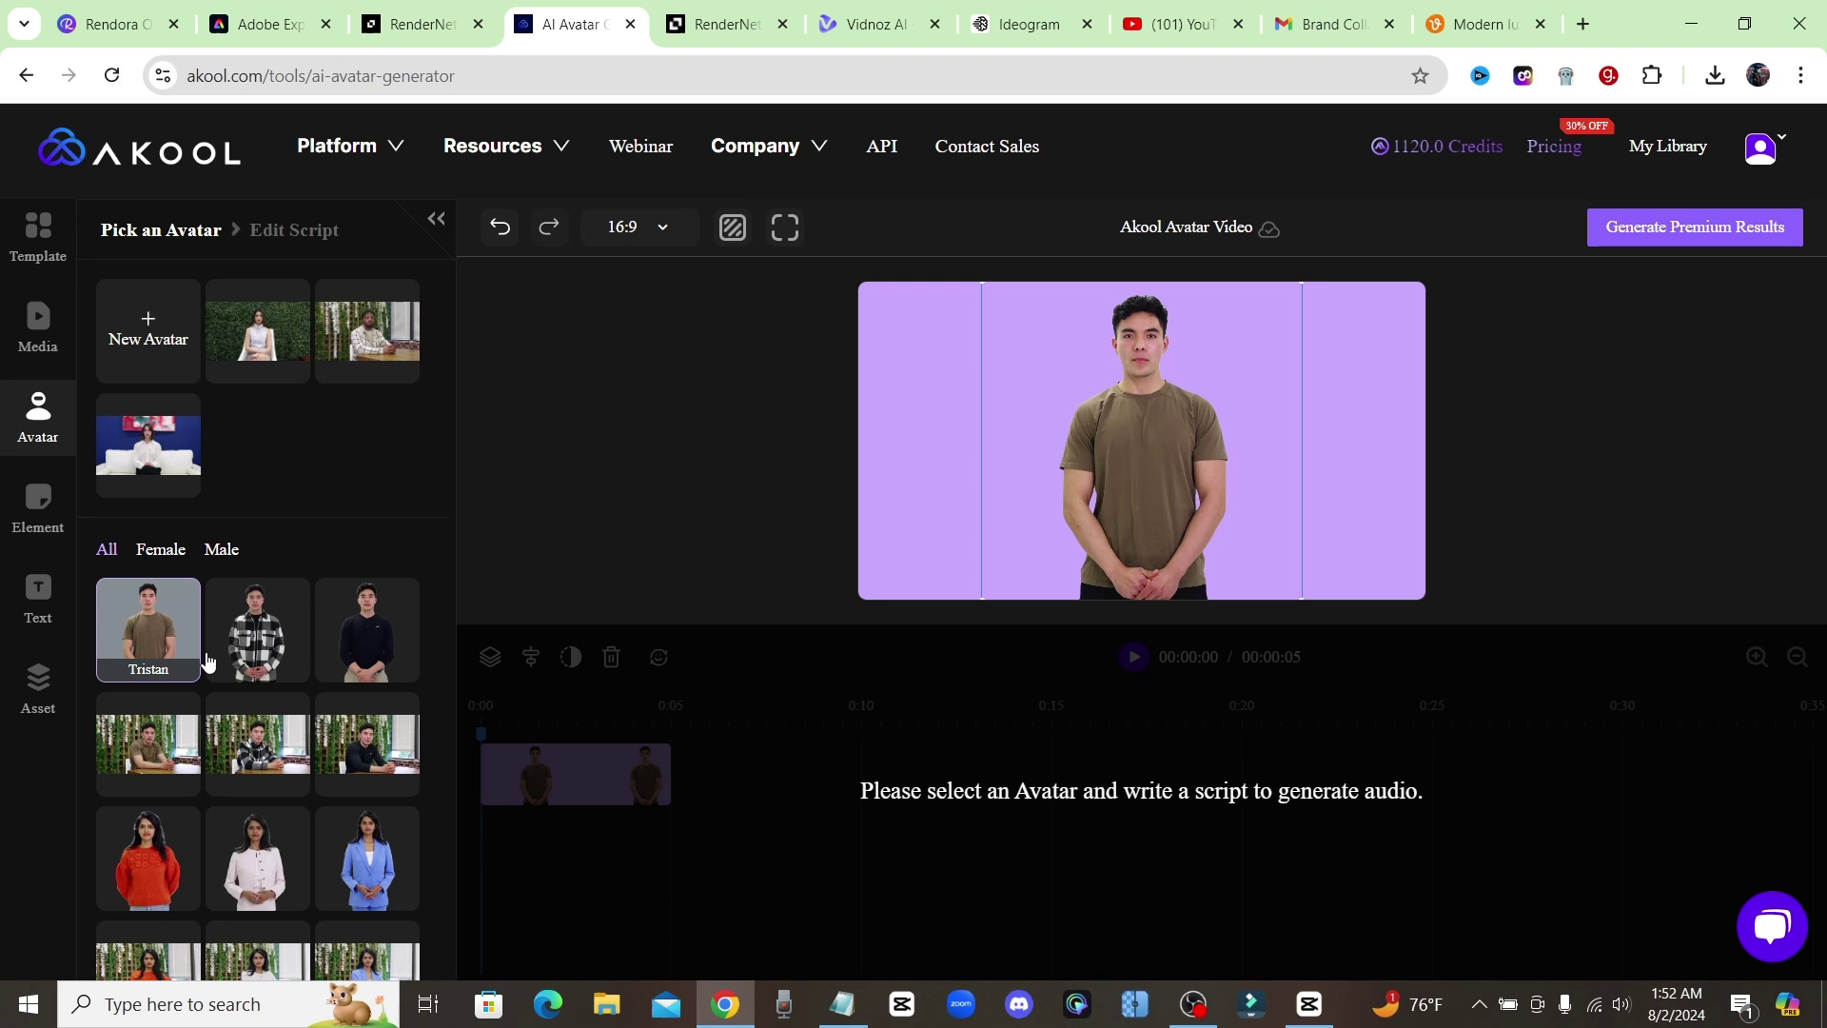
{"action": "left_click", "coordinate": [183, 758]}
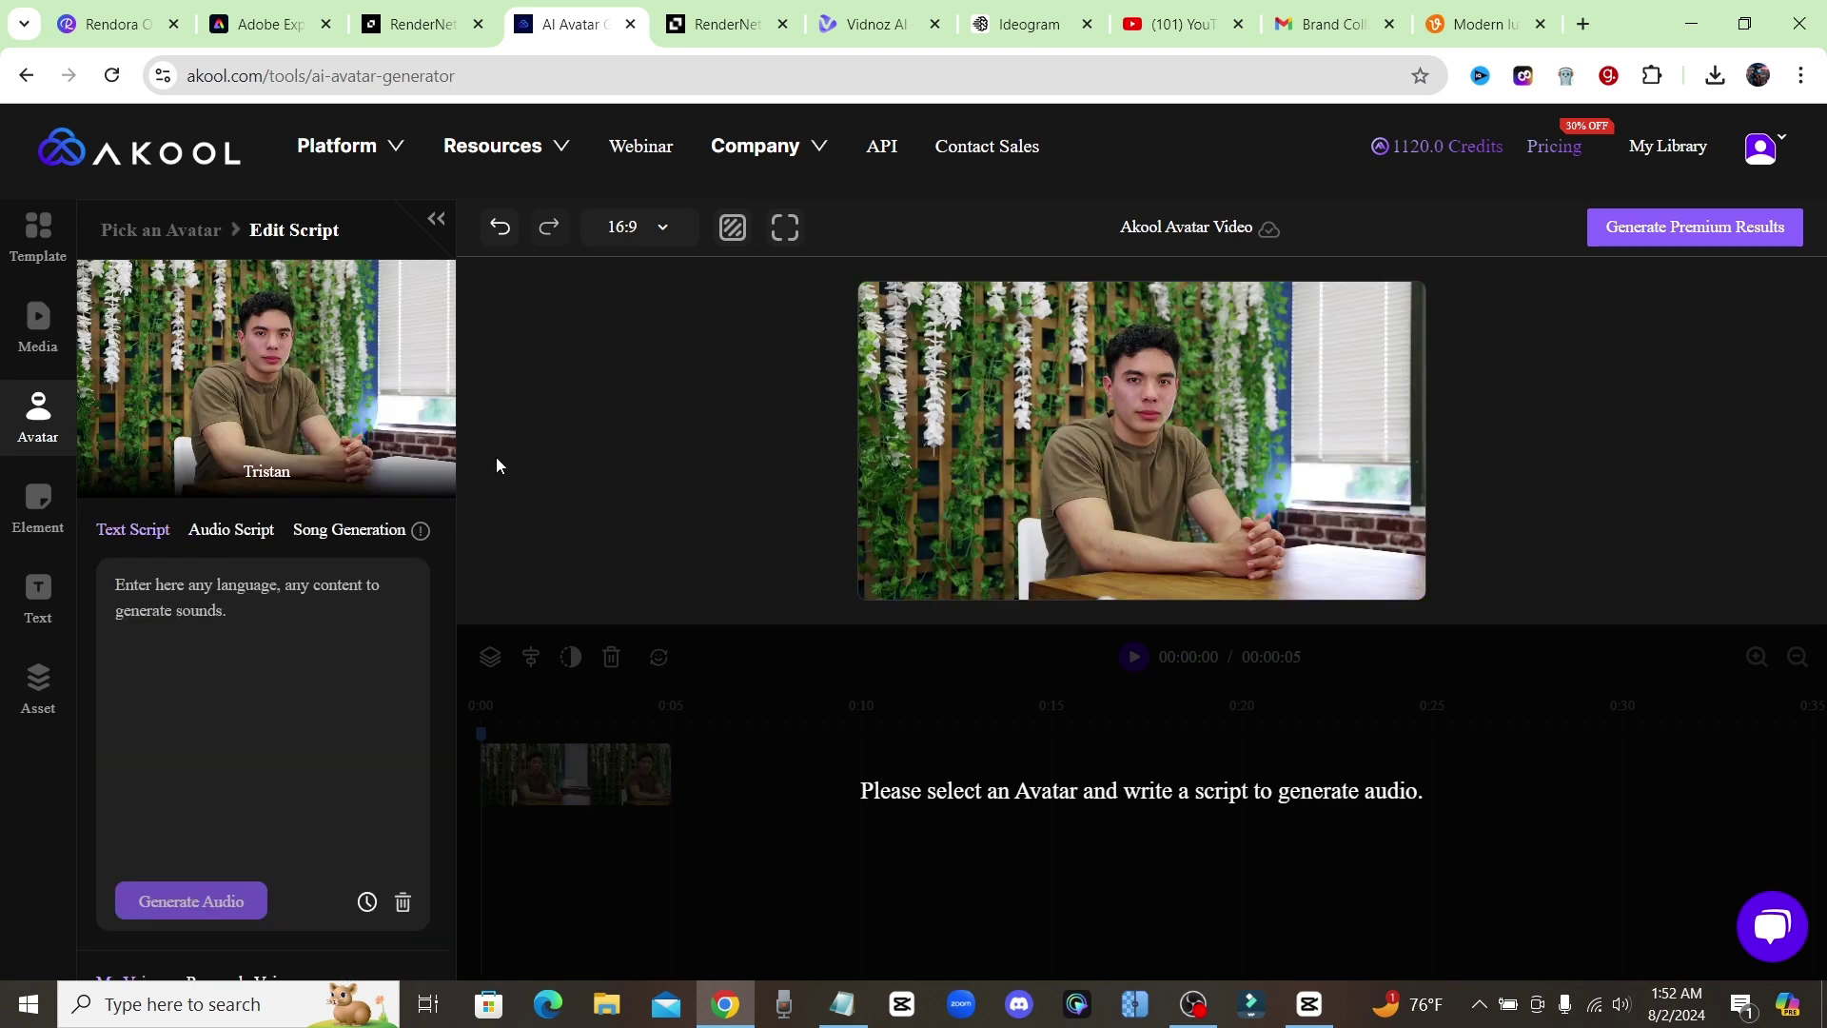
{"action": "left_click", "coordinate": [316, 380]}
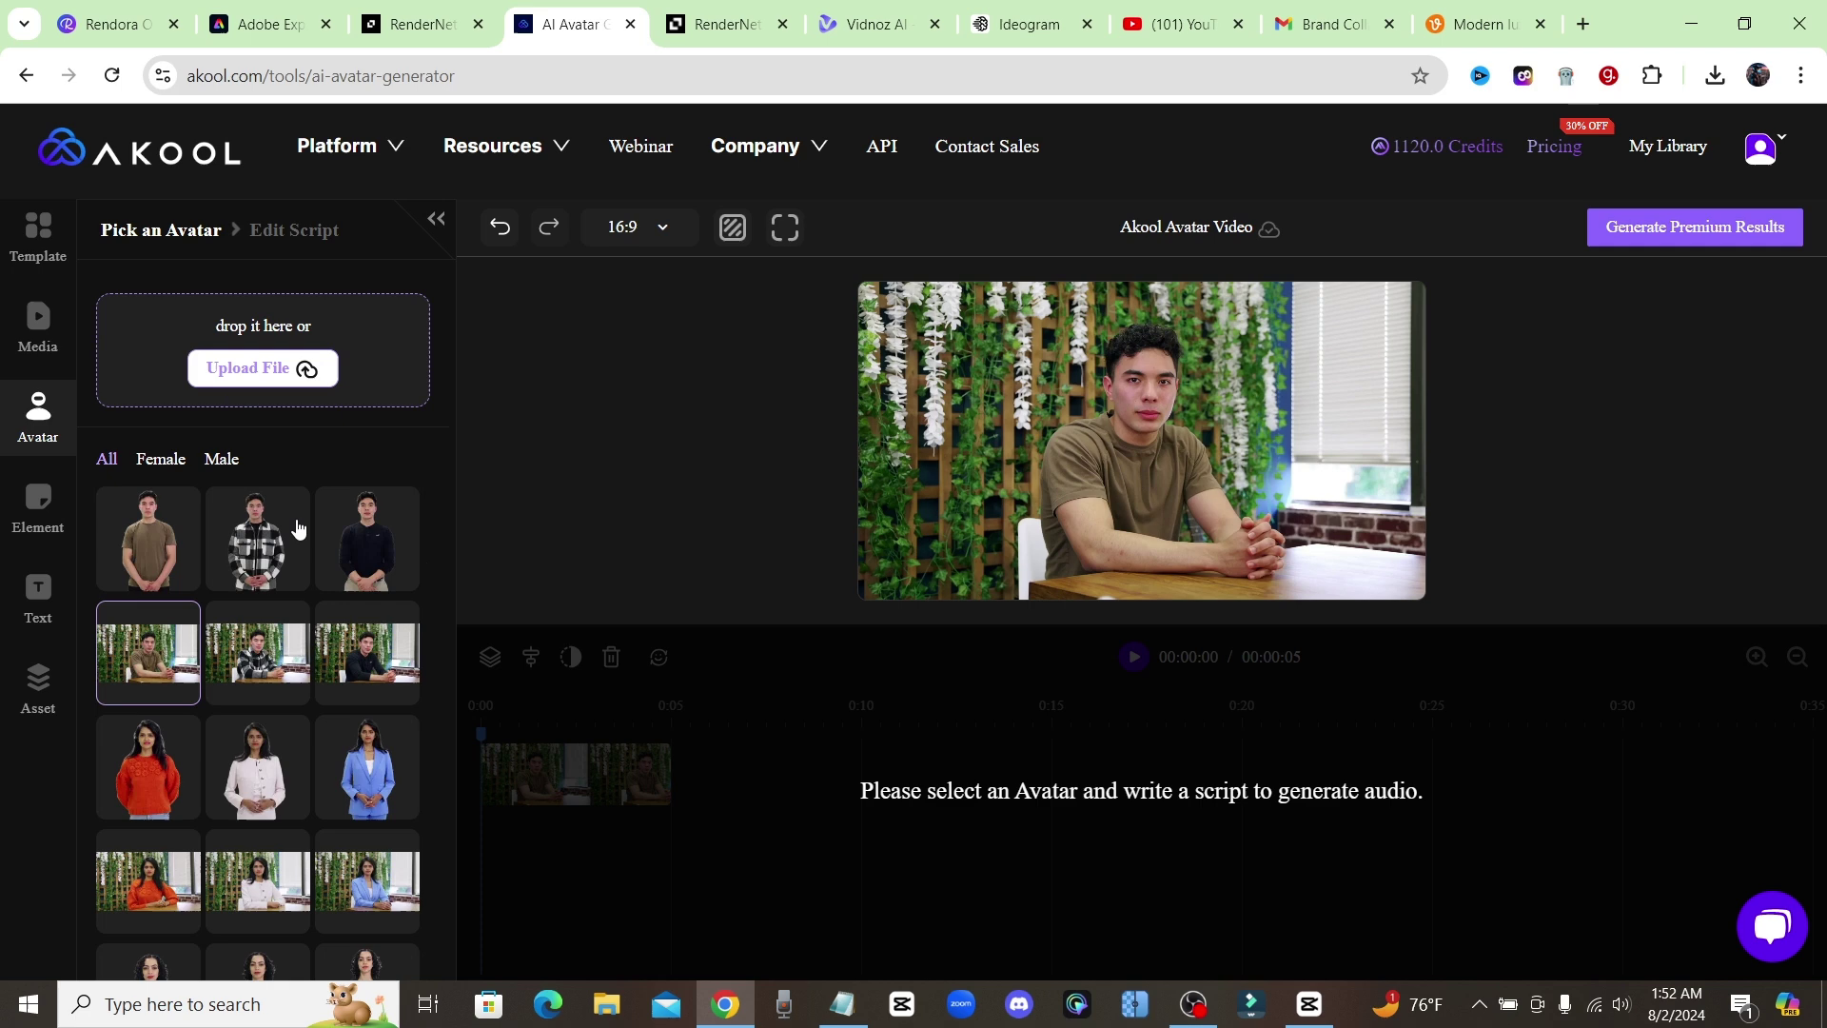
Choose the Nathan avatar seated in front of a green hedge.
{"action": "scroll", "coordinate": [277, 692], "scroll_direction": "down", "scroll_amount": 10}
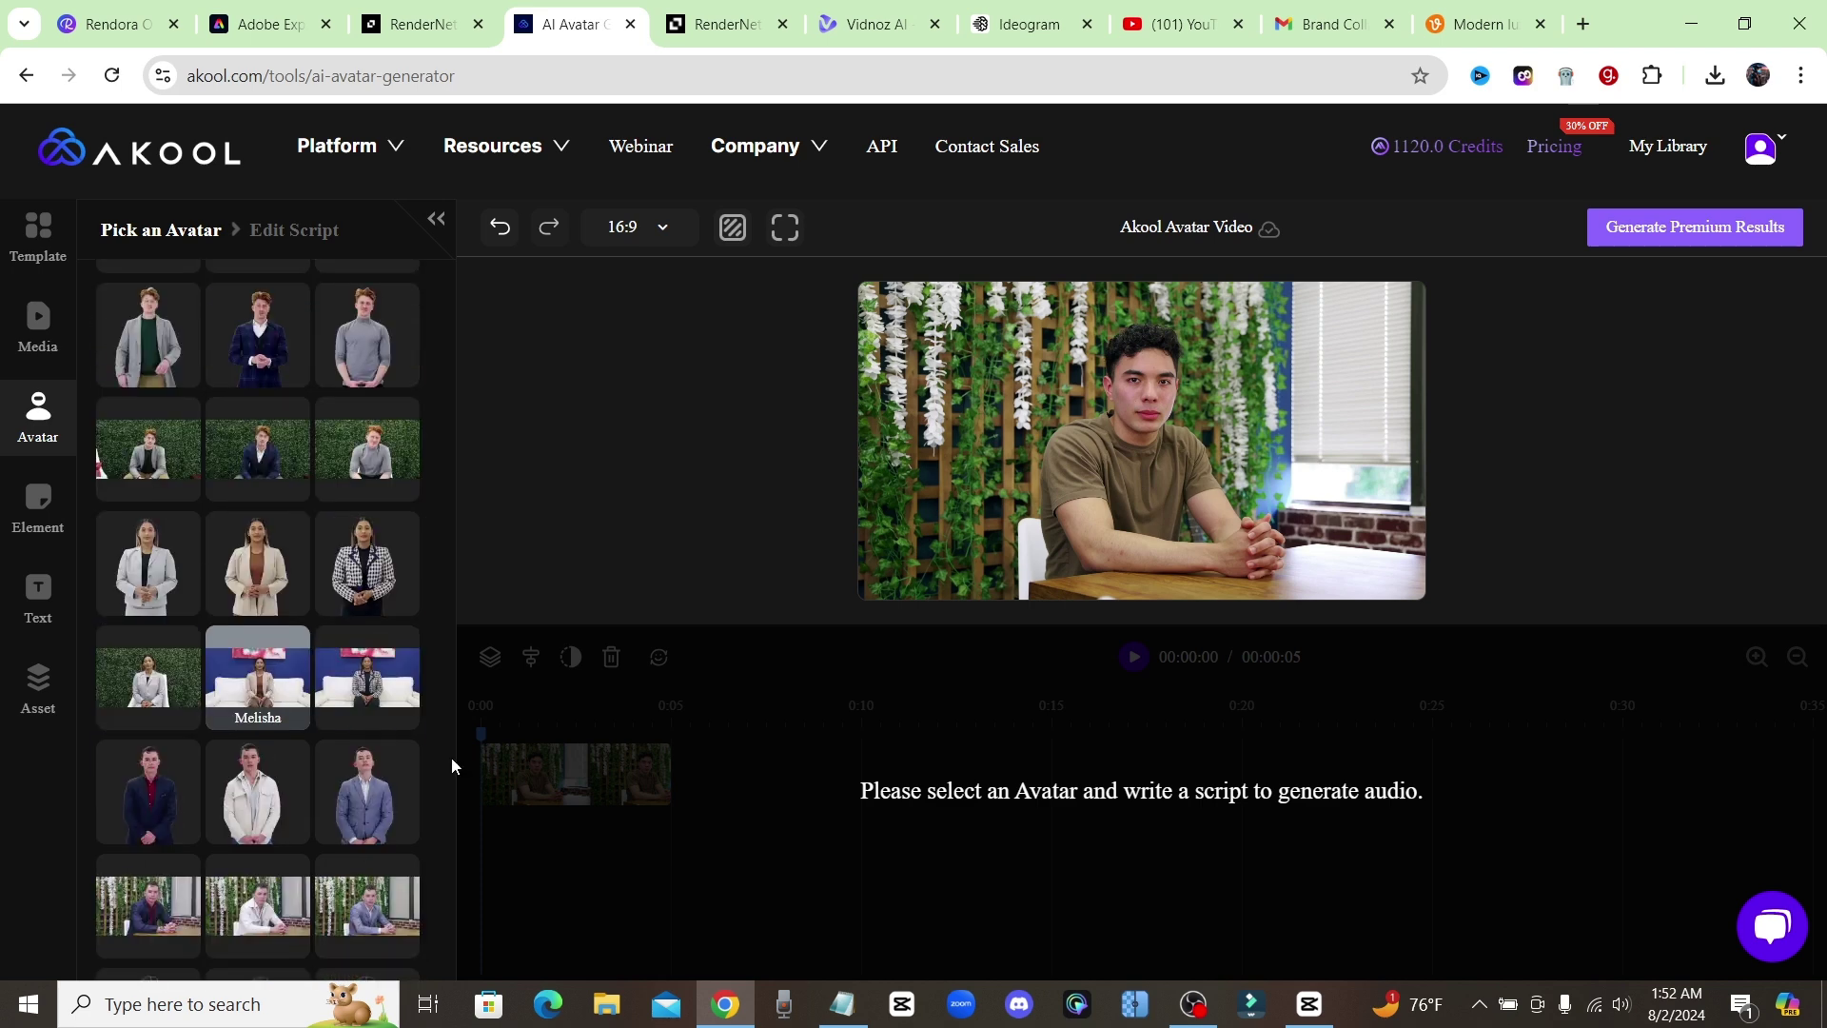
{"action": "scroll", "coordinate": [276, 591], "scroll_direction": "up", "scroll_amount": 1}
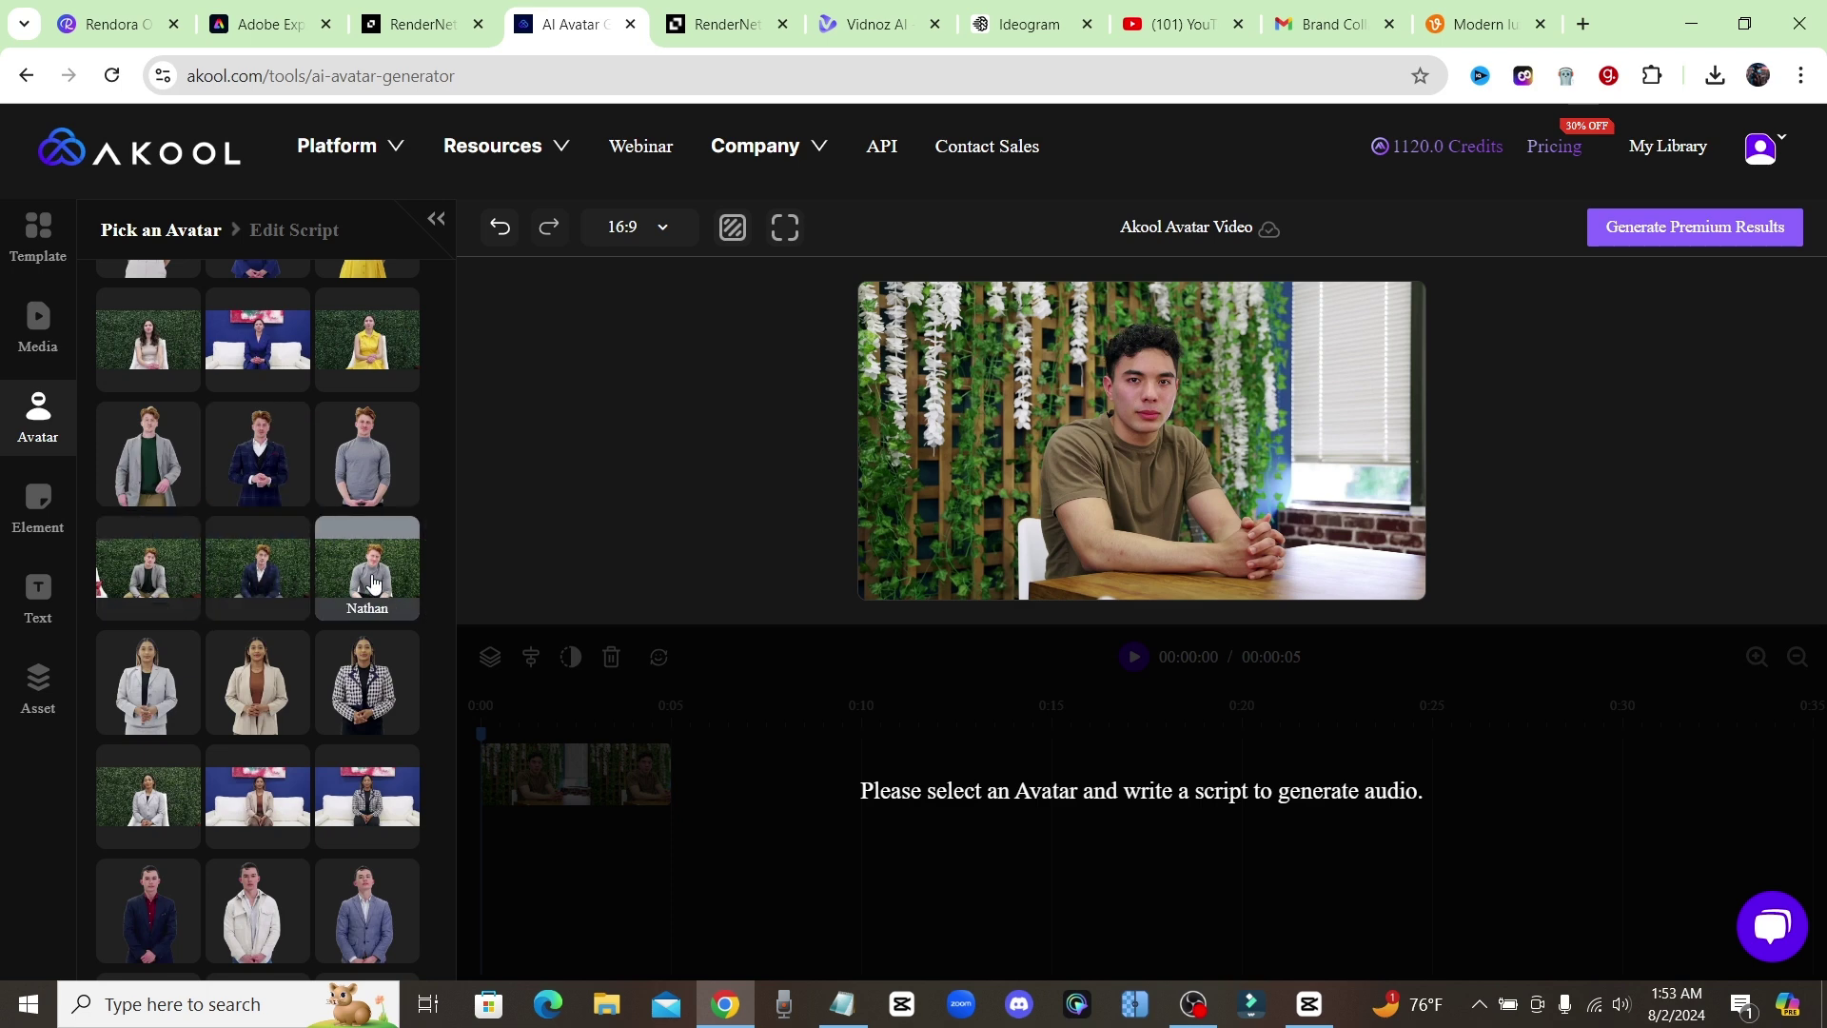
{"action": "left_click", "coordinate": [373, 584]}
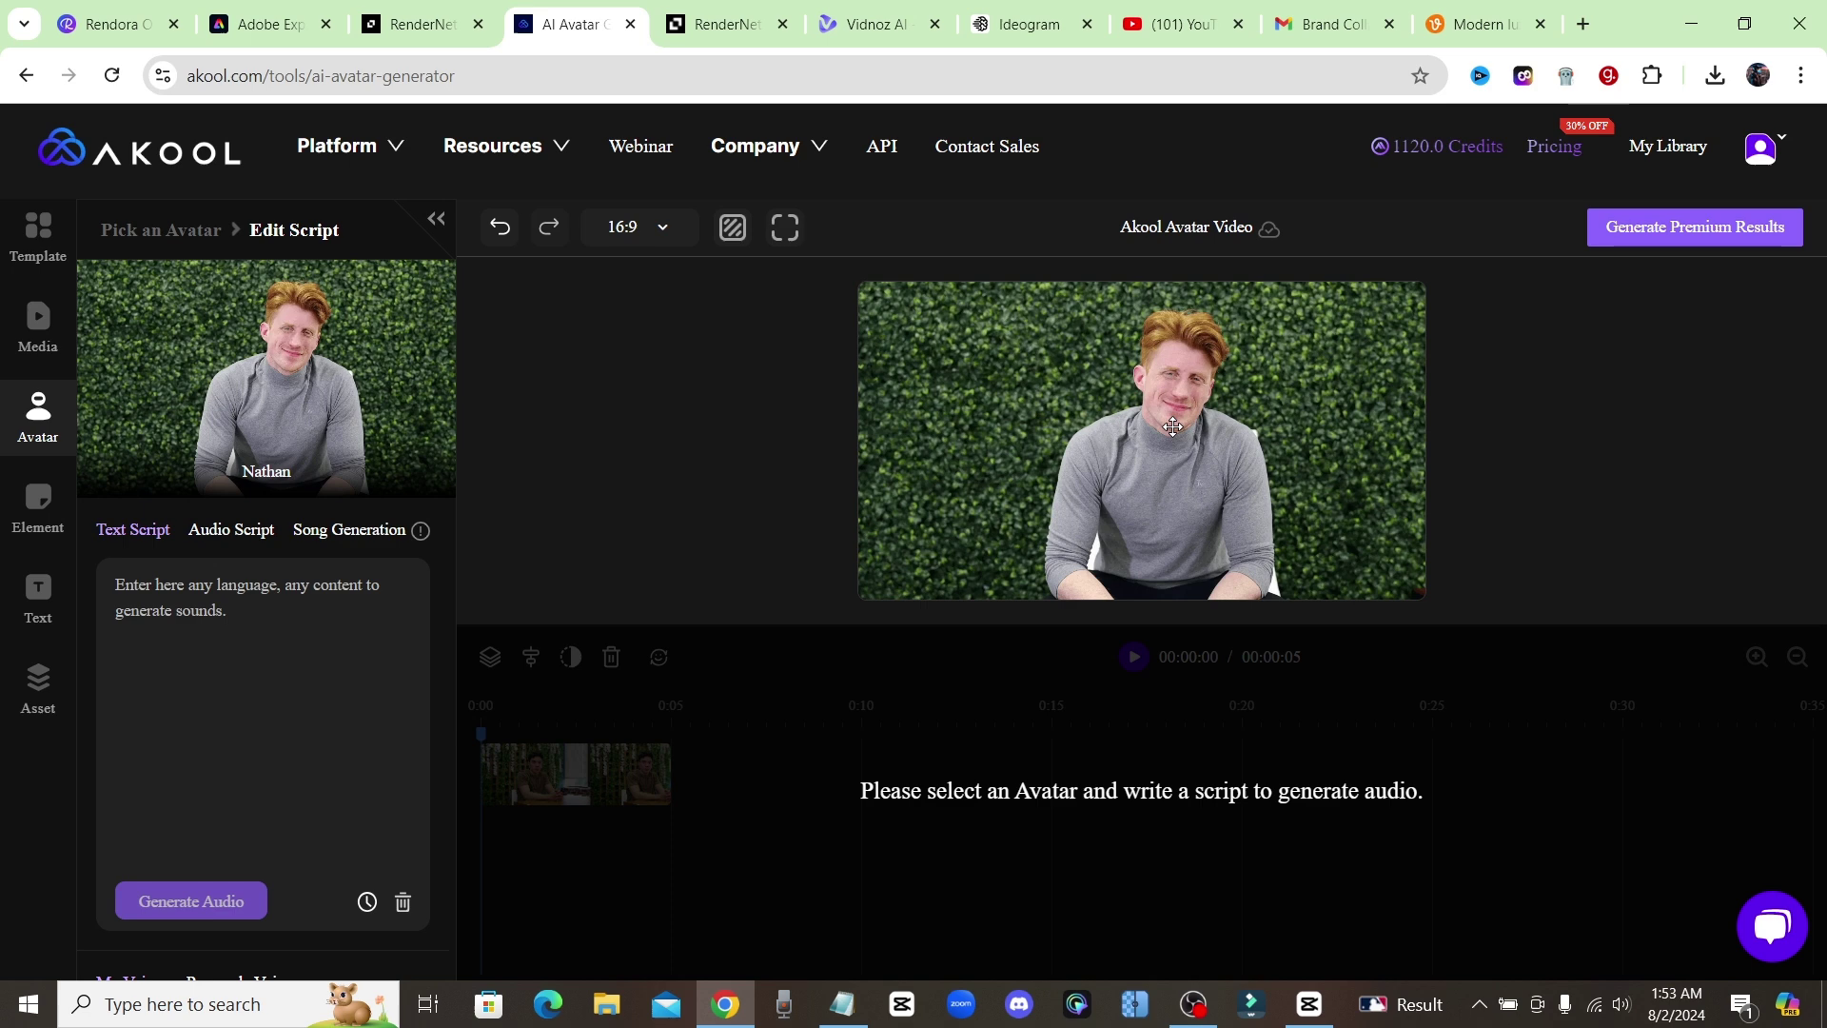
Swap in the grey-blazer Nathan avatar and return to the empty Text Script entry.
{"action": "left_click", "coordinate": [160, 229]}
{"action": "left_click", "coordinate": [154, 609]}
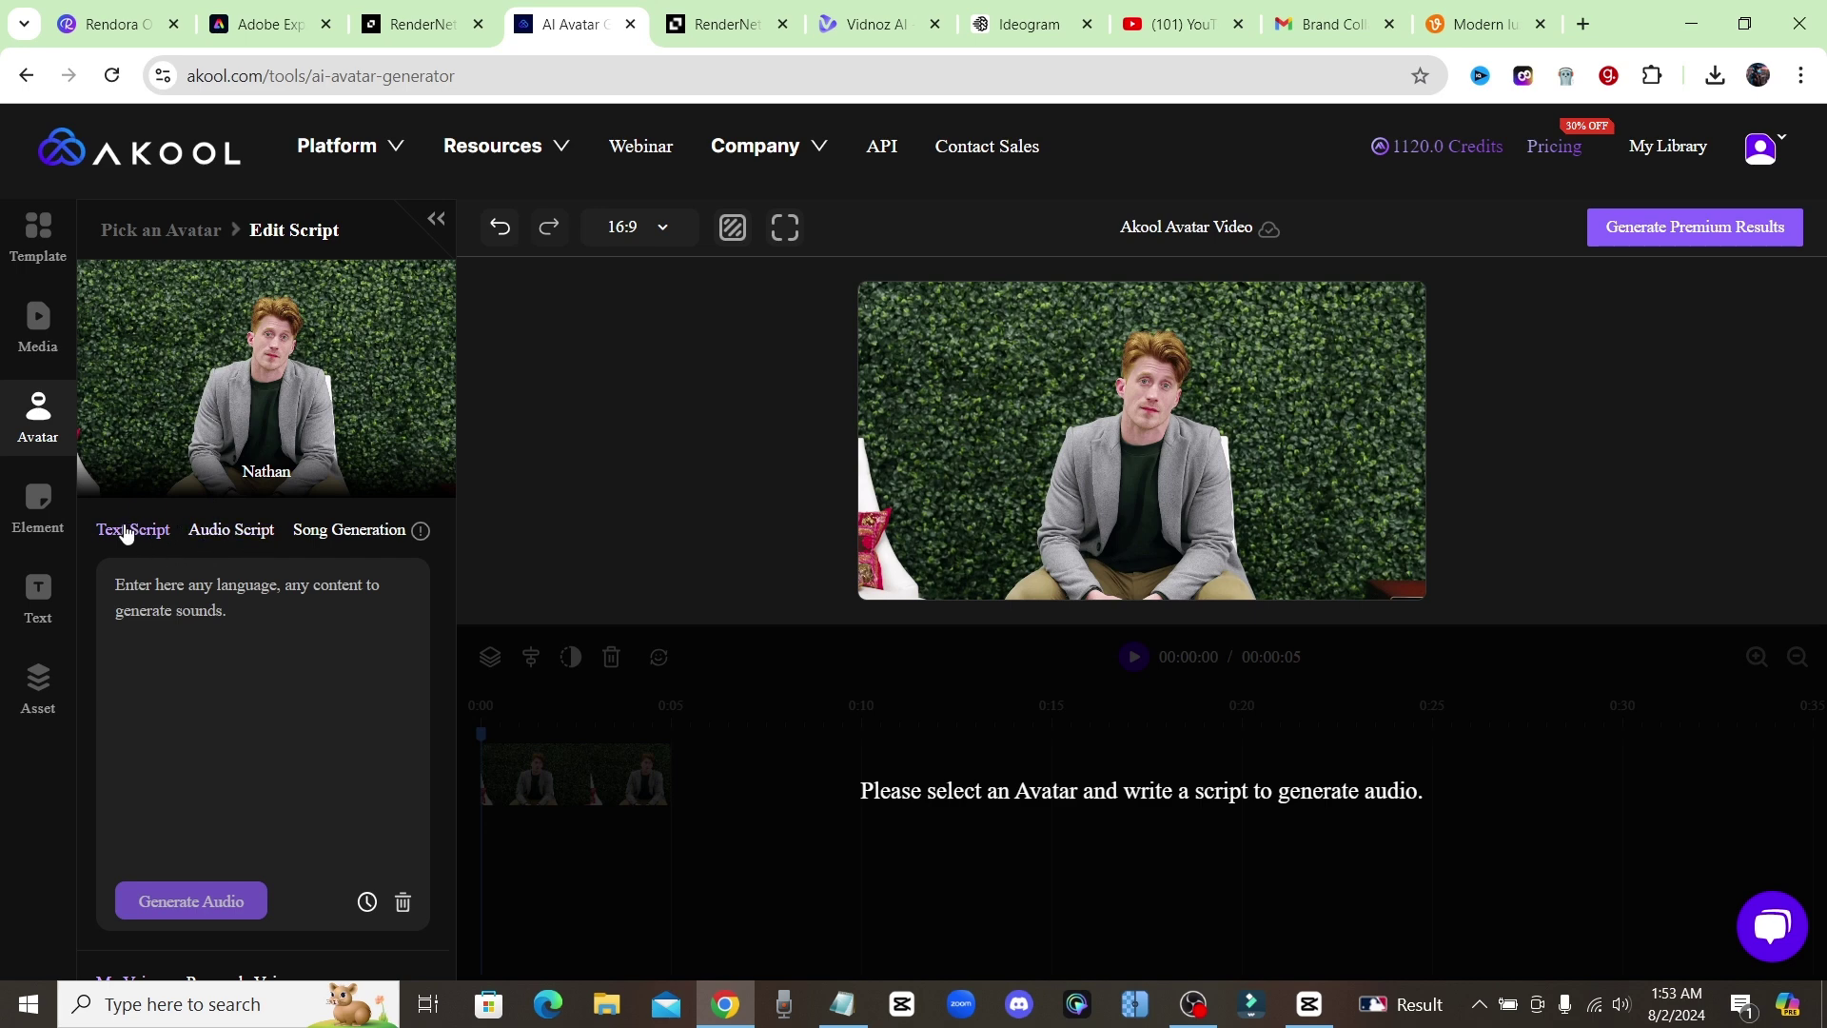
{"action": "left_click", "coordinate": [231, 530]}
{"action": "left_click", "coordinate": [348, 530]}
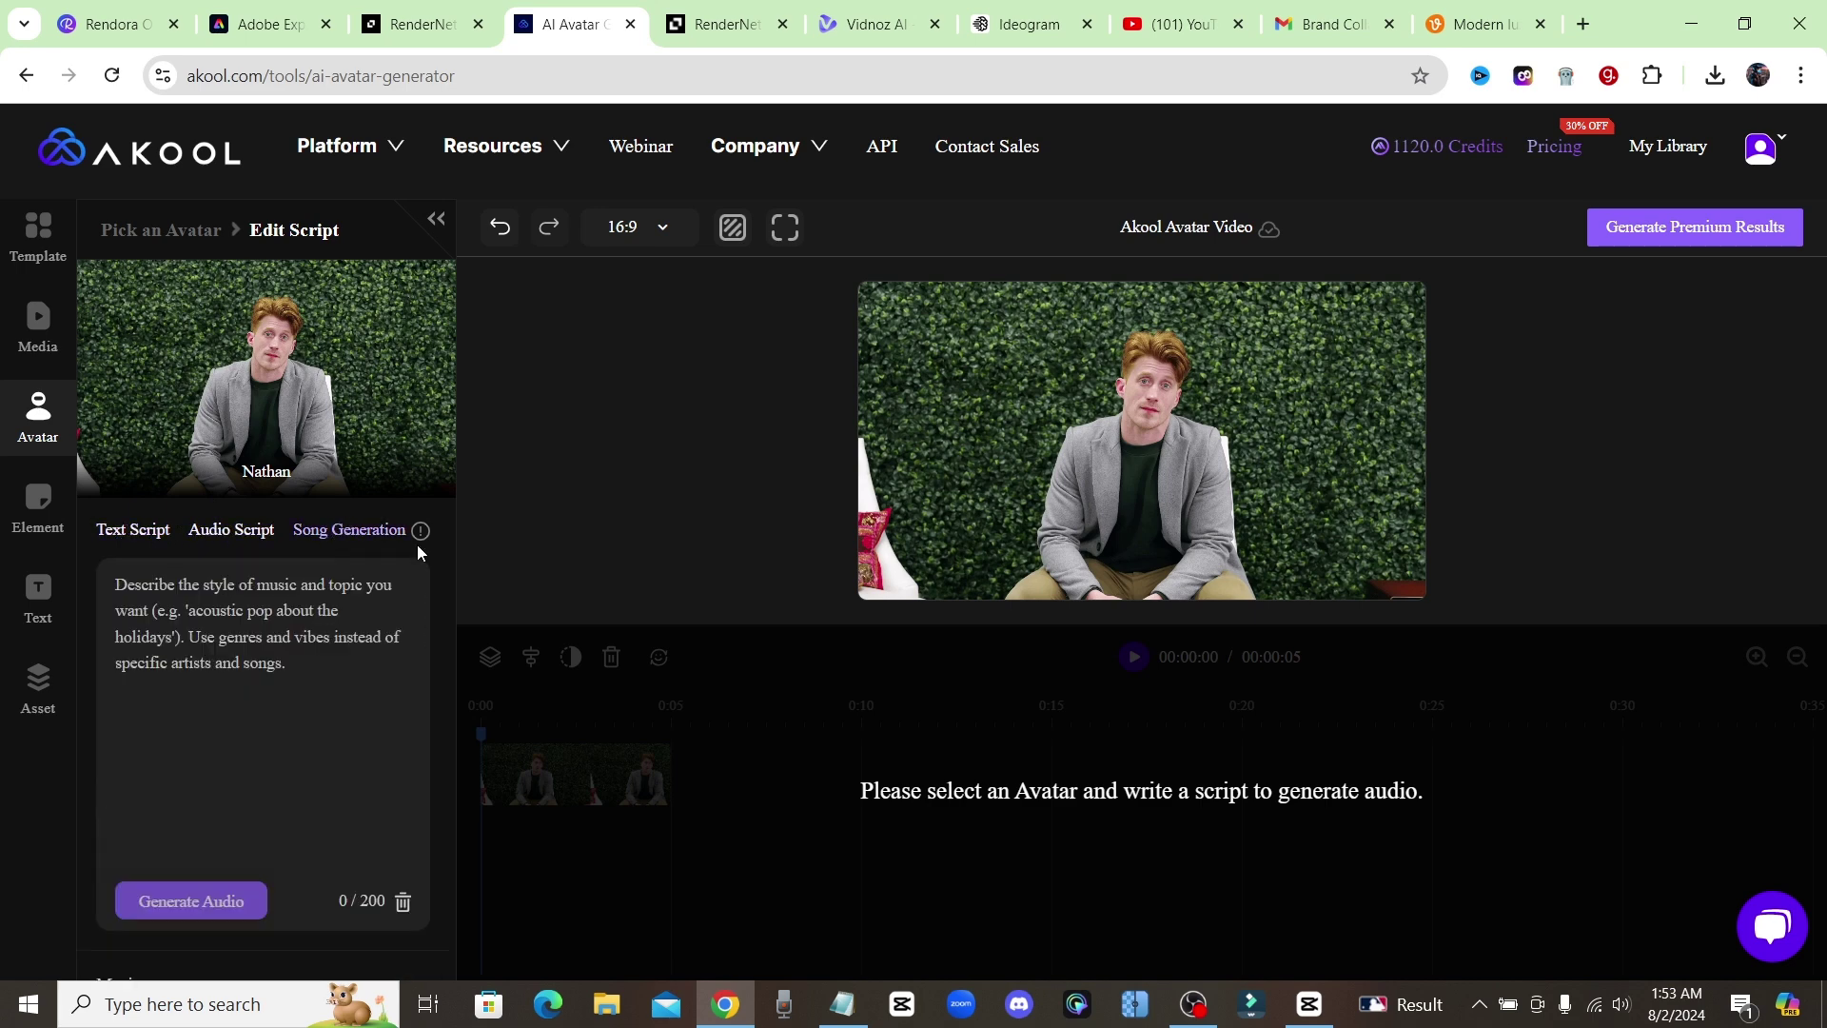
{"action": "left_click", "coordinate": [270, 529]}
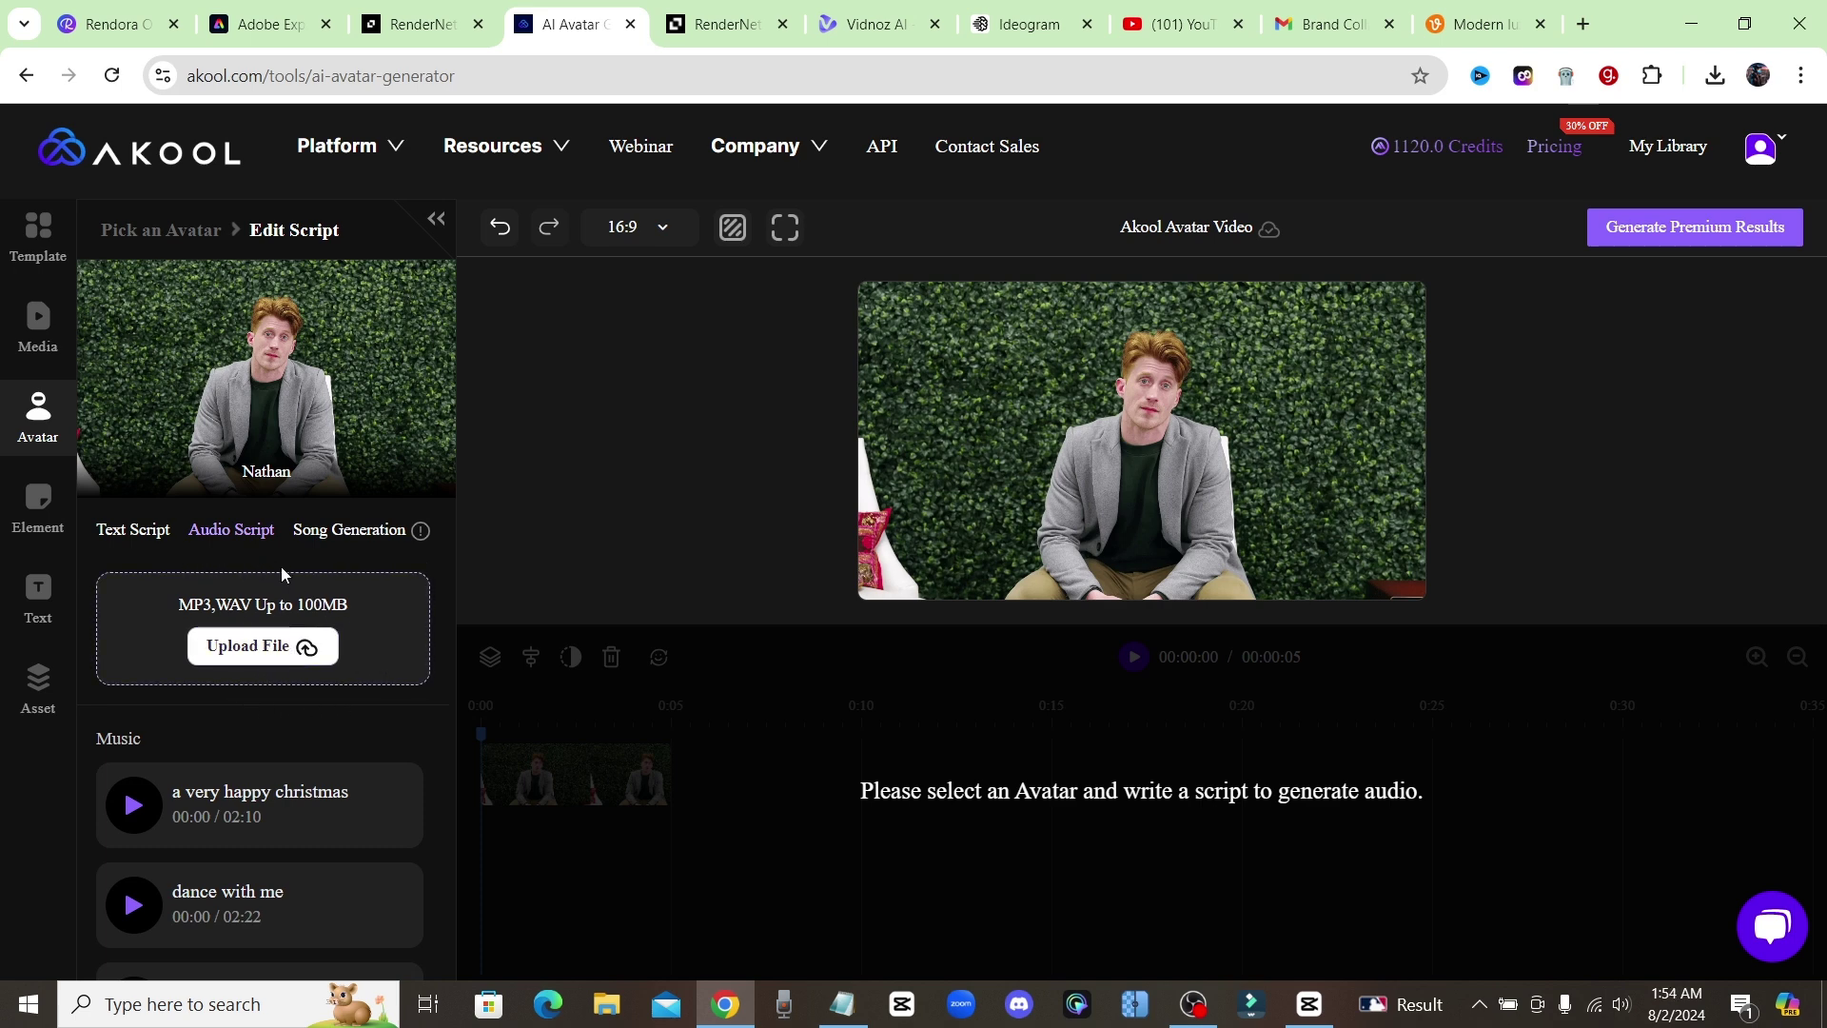
{"action": "mouse_move", "coordinate": [264, 435]}
{"action": "left_click", "coordinate": [138, 530]}
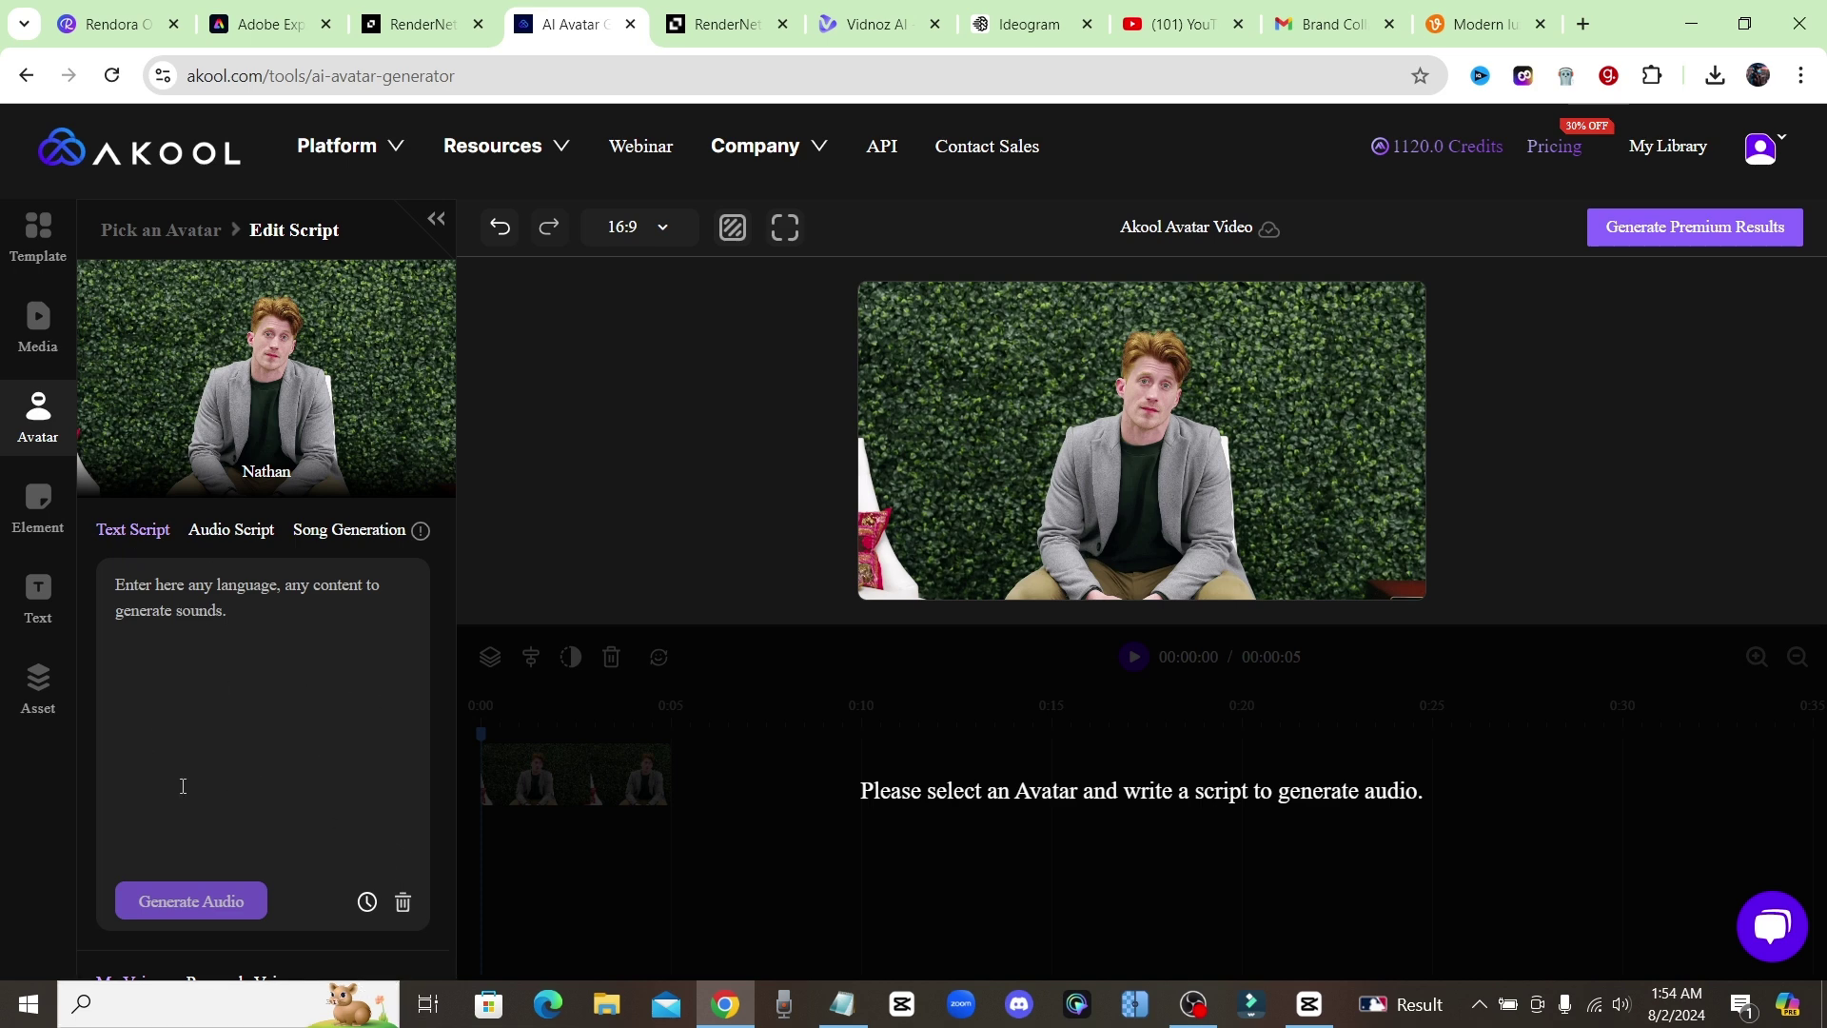
Paste the AI-influencer Amazon affiliate script and generate its speech audio.
{"action": "left_click", "coordinate": [297, 612]}
{"action": "type", "text": "I started a youtube channel with an ai influencer and did it in a tricky way to earn over $50,000 last year. How did I do it? Well, I signed up with Amazon&apos;s affiliate program and then I started making videos with my ai avatar promoting different products and pointing people towards the link in the descritpion."}
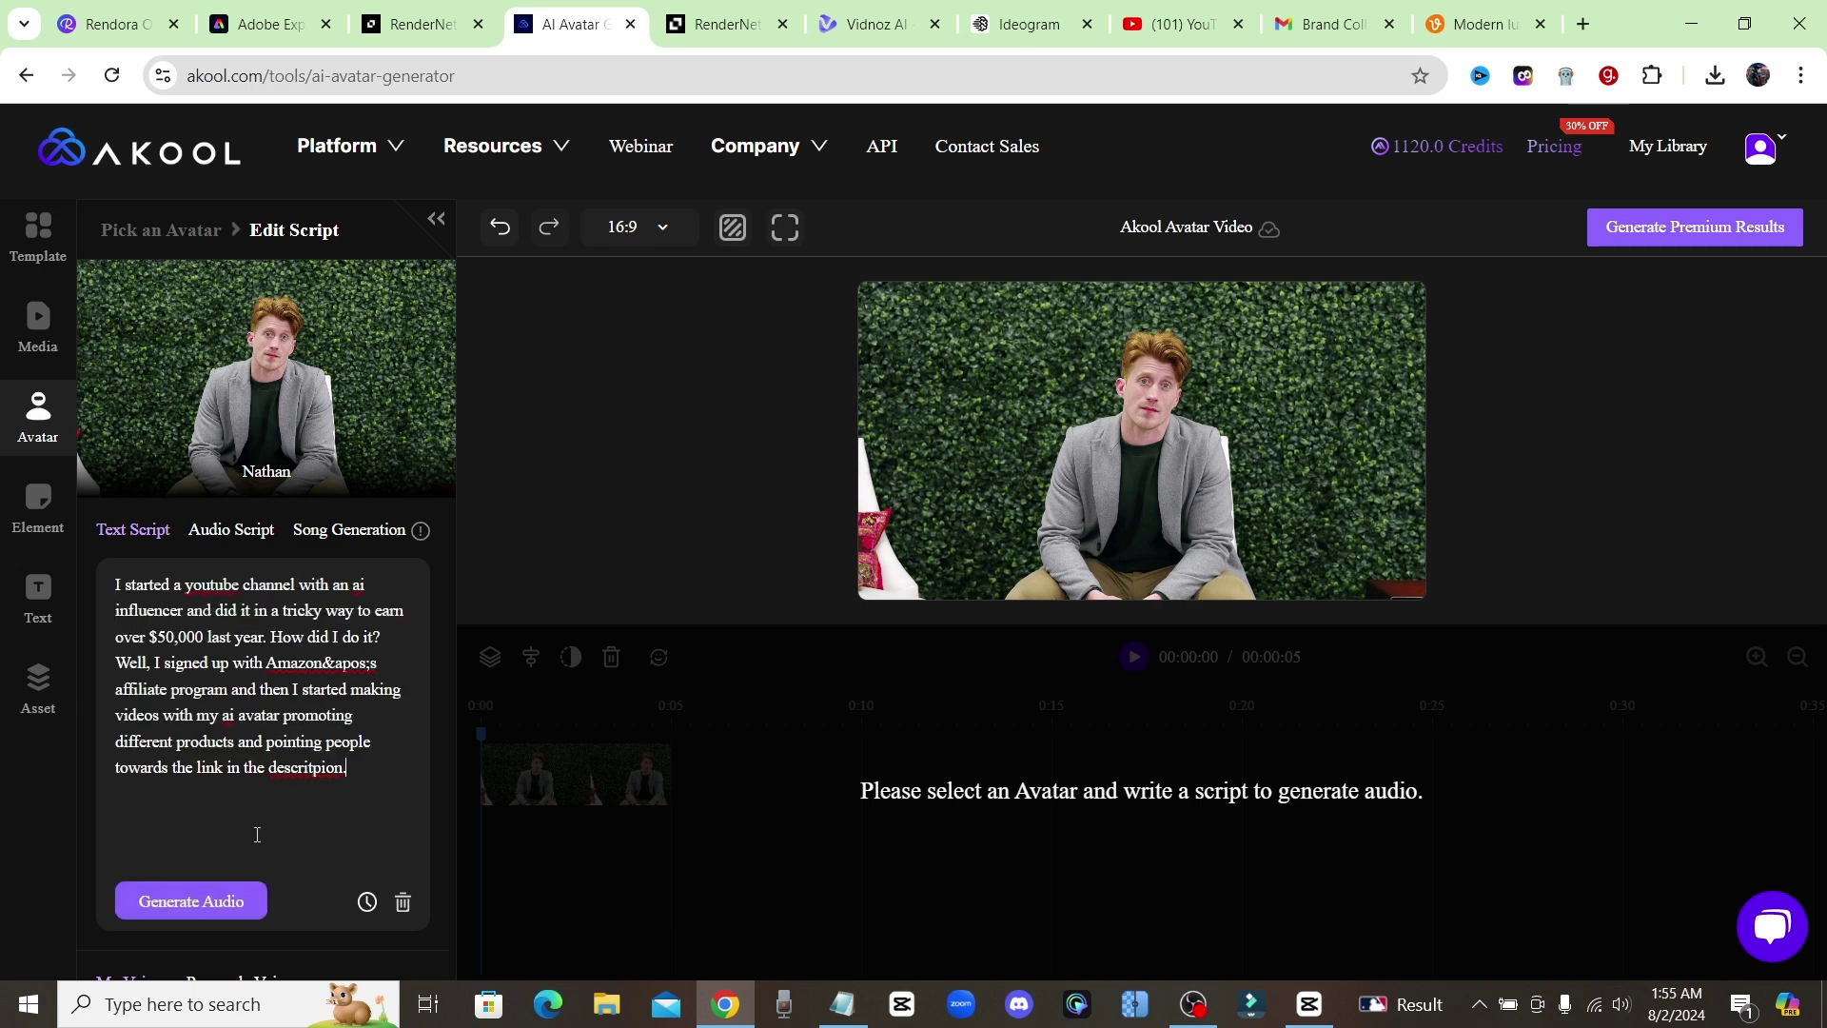
{"action": "left_click", "coordinate": [219, 901]}
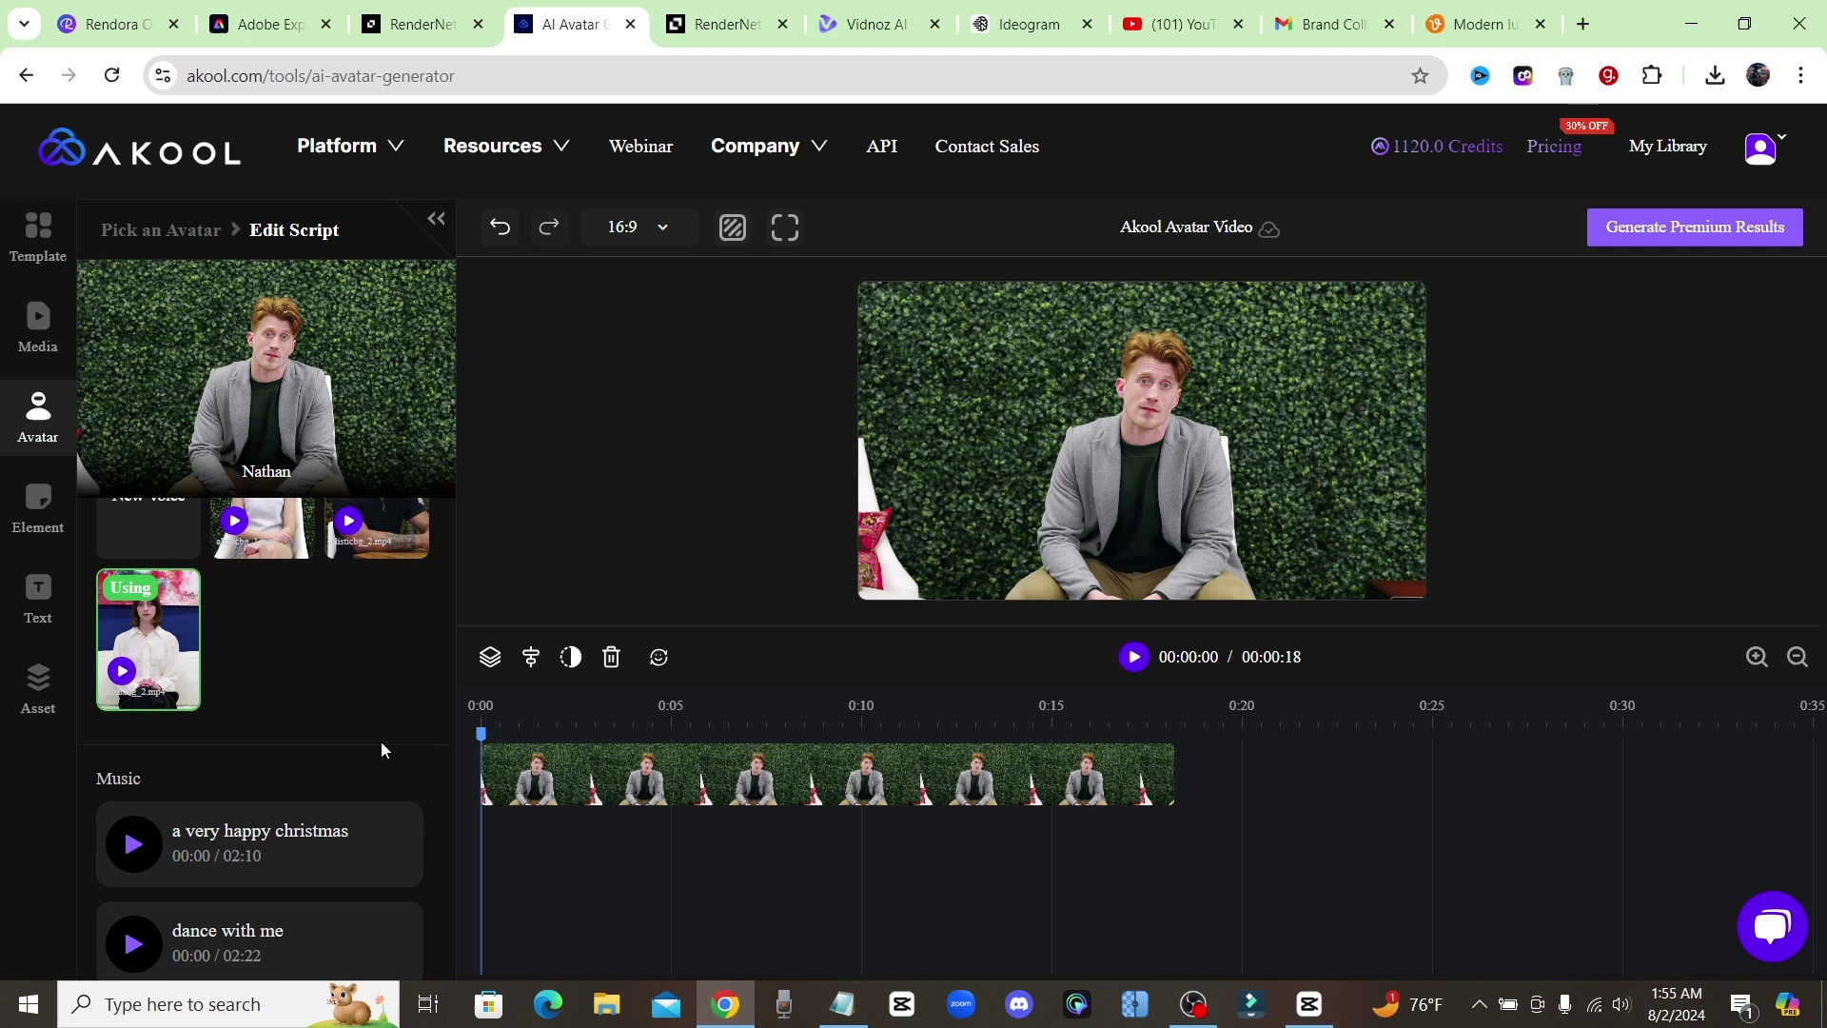
Preview the 18-second avatar clip with the system volume turned down.
{"action": "scroll", "coordinate": [381, 741], "scroll_direction": "up", "scroll_amount": 1}
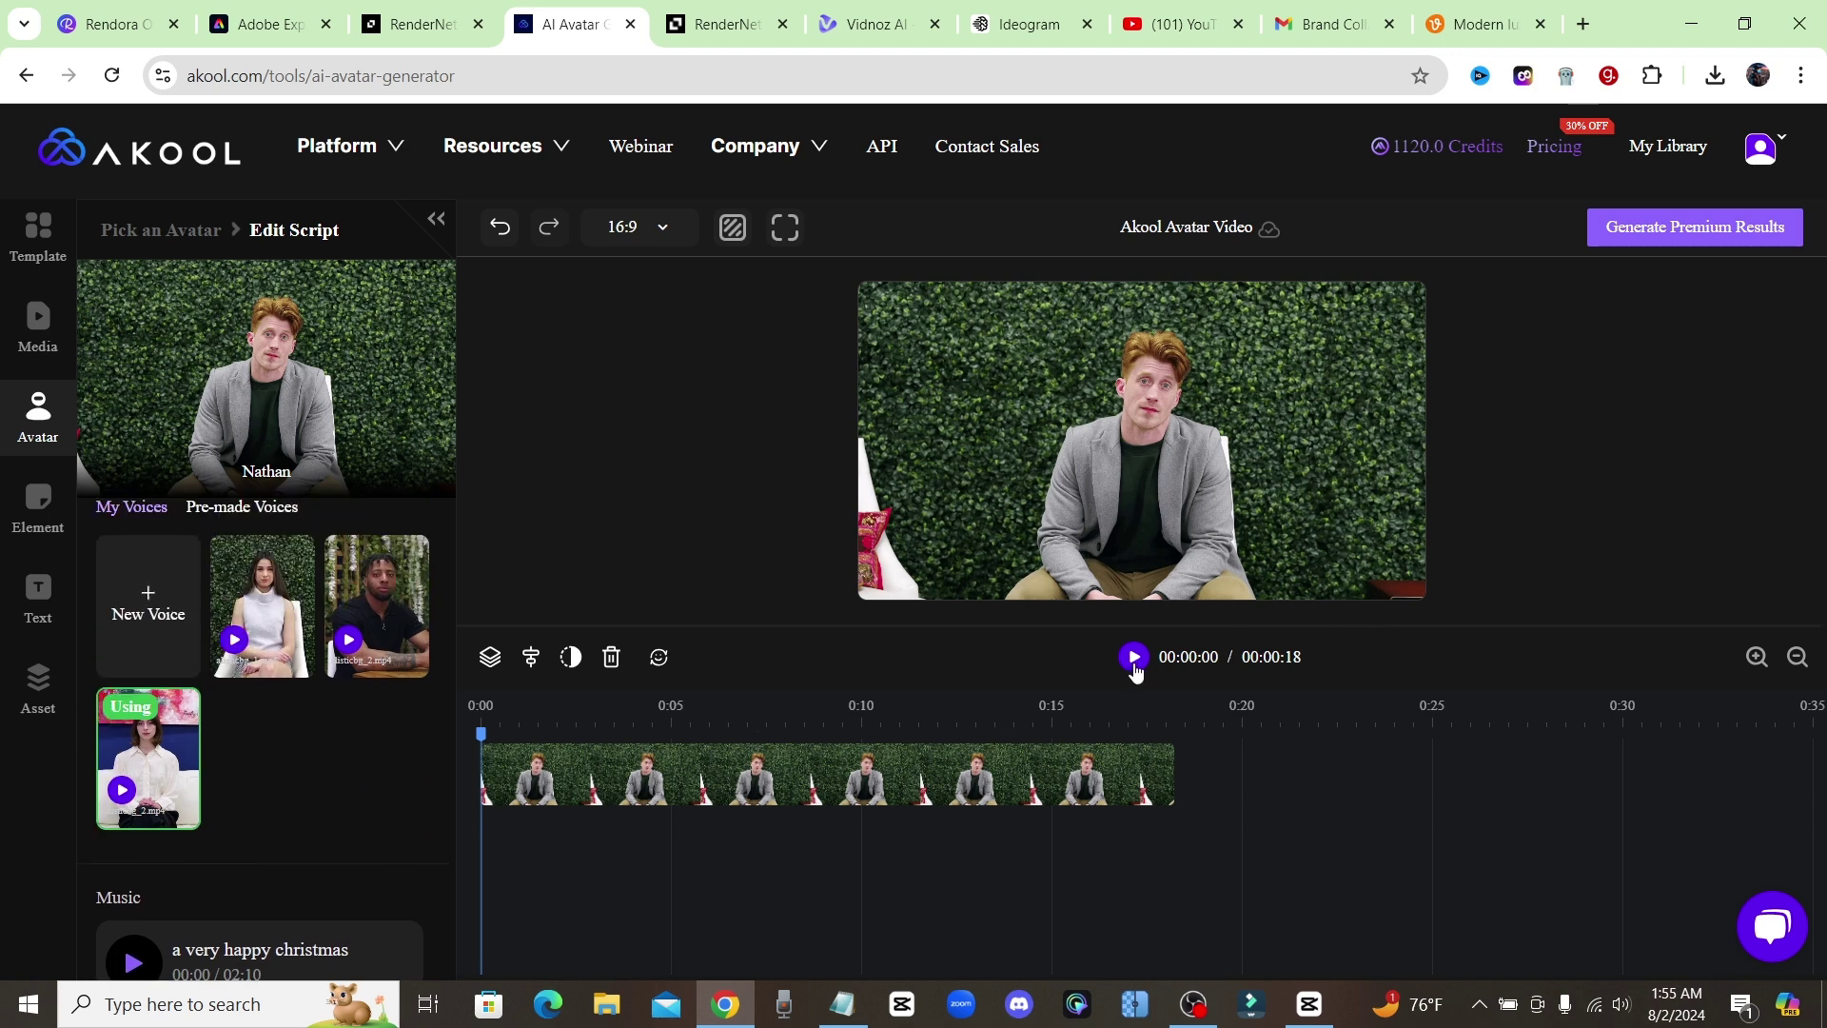
{"action": "left_click", "coordinate": [1133, 659]}
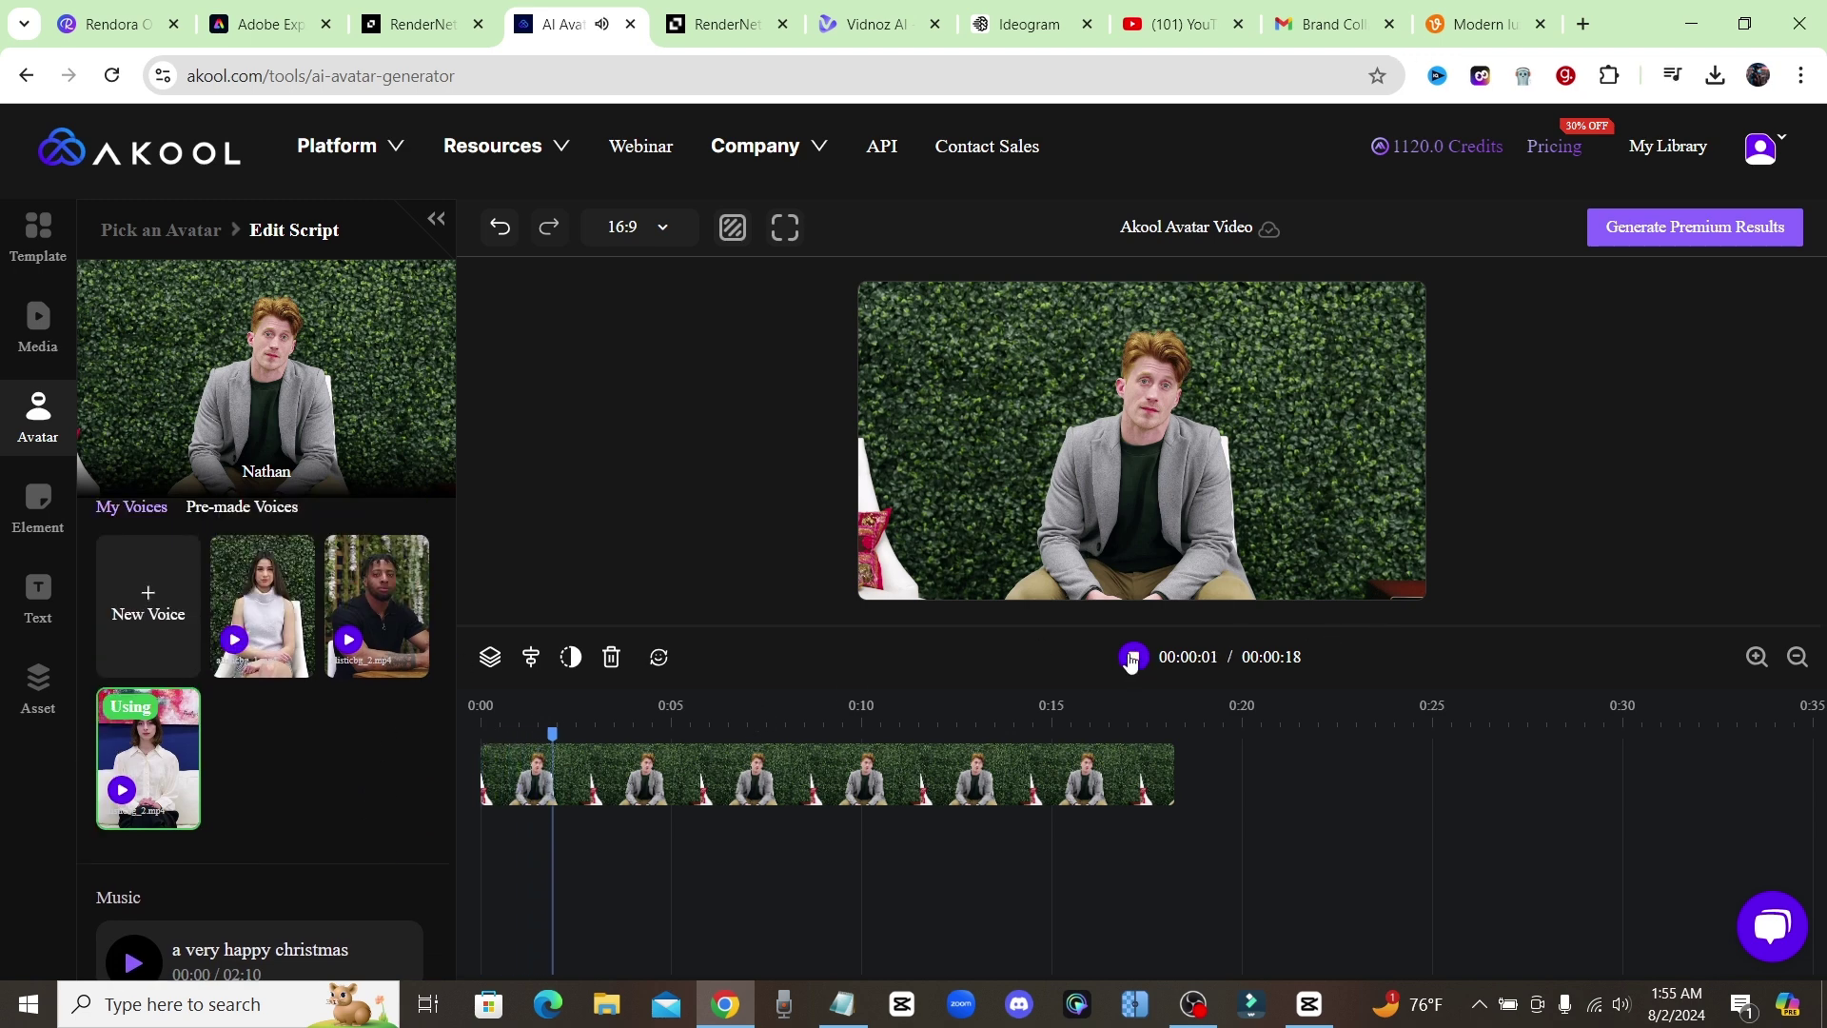
{"action": "key", "text": "XF86AudioLowerVolume"}
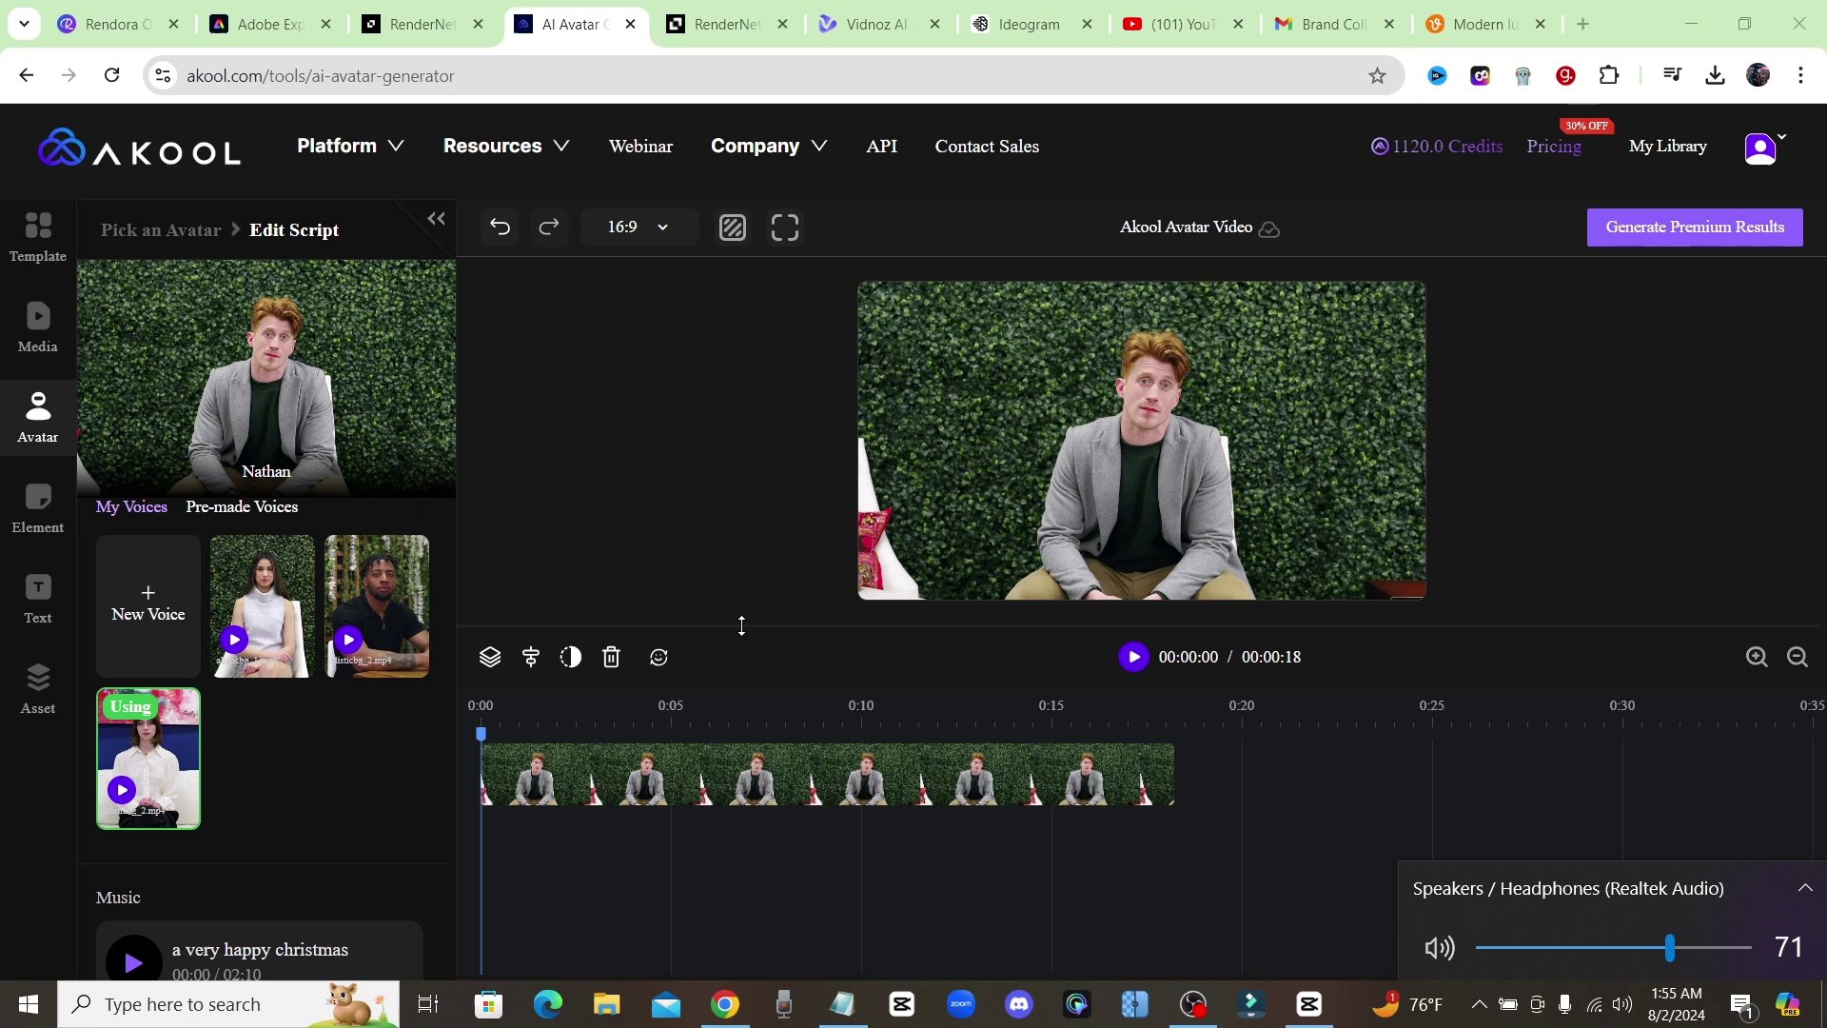
{"action": "key", "text": "XF86AudioLowerVolume"}
{"action": "key", "text": "XF86AudioLowerVolume"}
Give Nathan the male pre-made Giovanni voice at 1x speed, after sampling Drew.
{"action": "scroll", "coordinate": [333, 756], "scroll_direction": "down", "scroll_amount": 3}
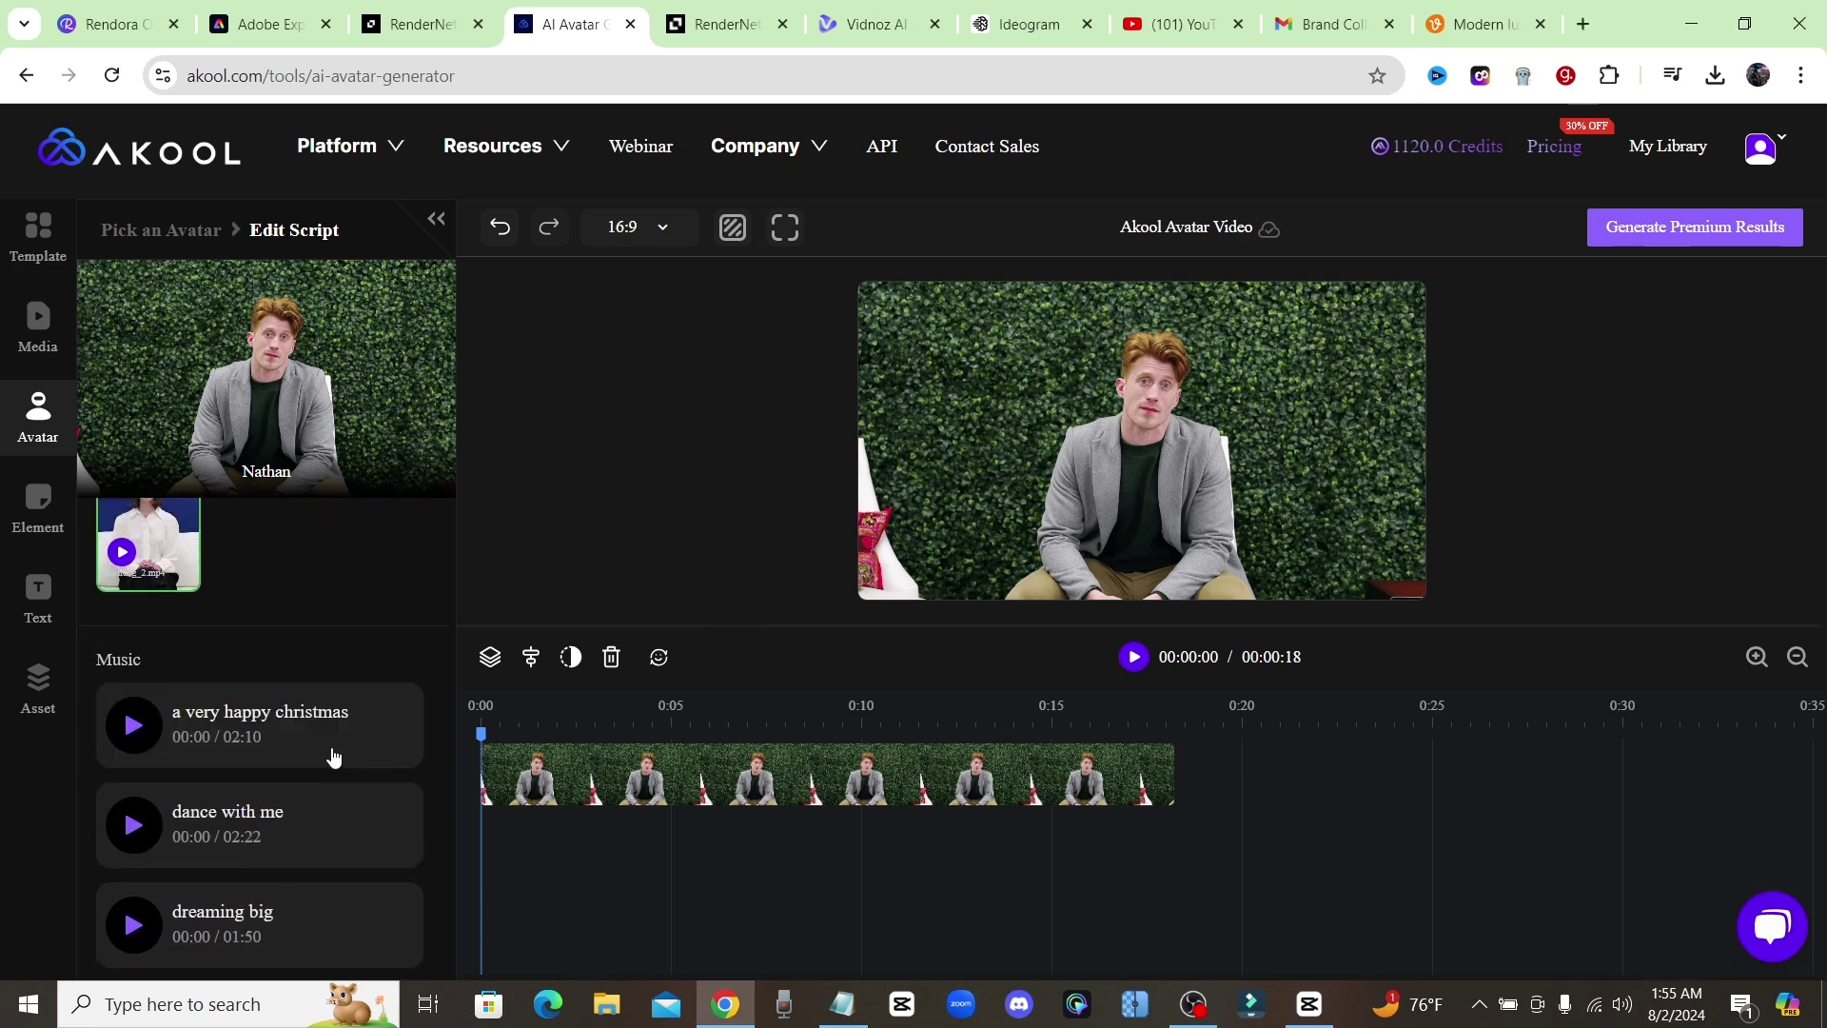
{"action": "scroll", "coordinate": [327, 748], "scroll_direction": "up", "scroll_amount": 5}
{"action": "scroll", "coordinate": [351, 725], "scroll_direction": "down", "scroll_amount": 1}
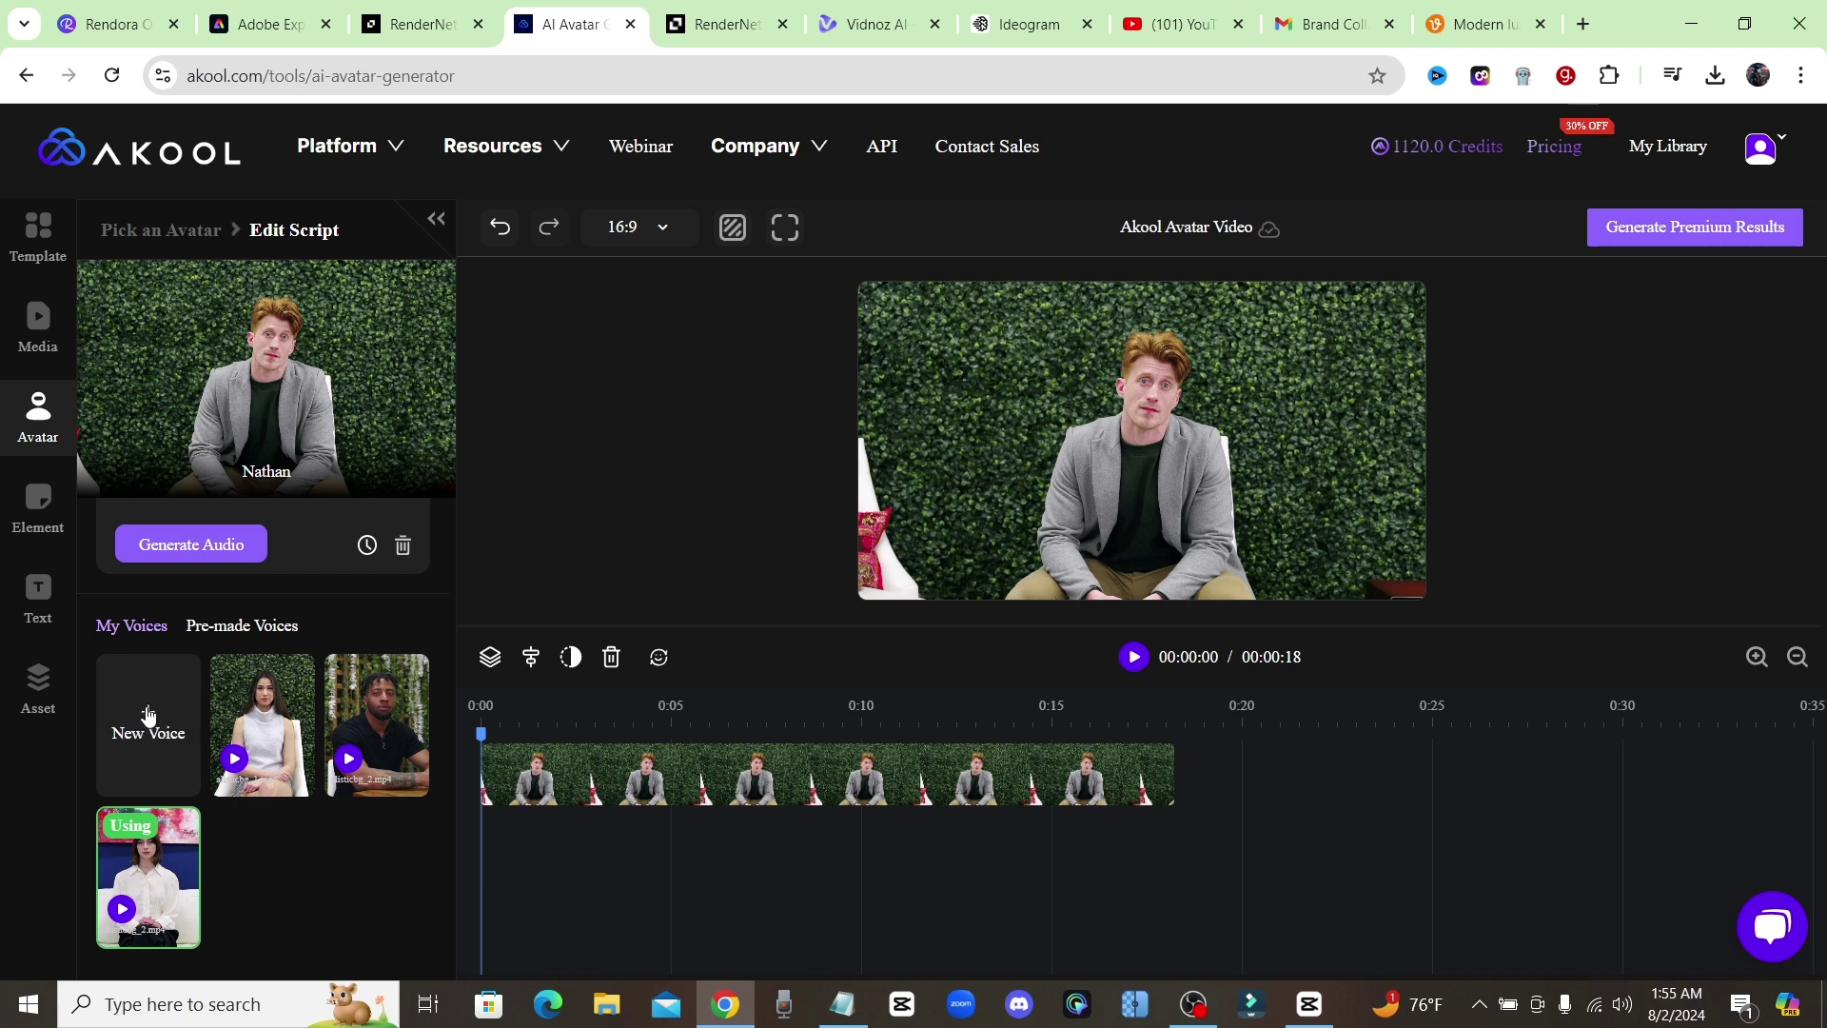
{"action": "left_click", "coordinate": [244, 627]}
{"action": "scroll", "coordinate": [266, 842], "scroll_direction": "down", "scroll_amount": 1}
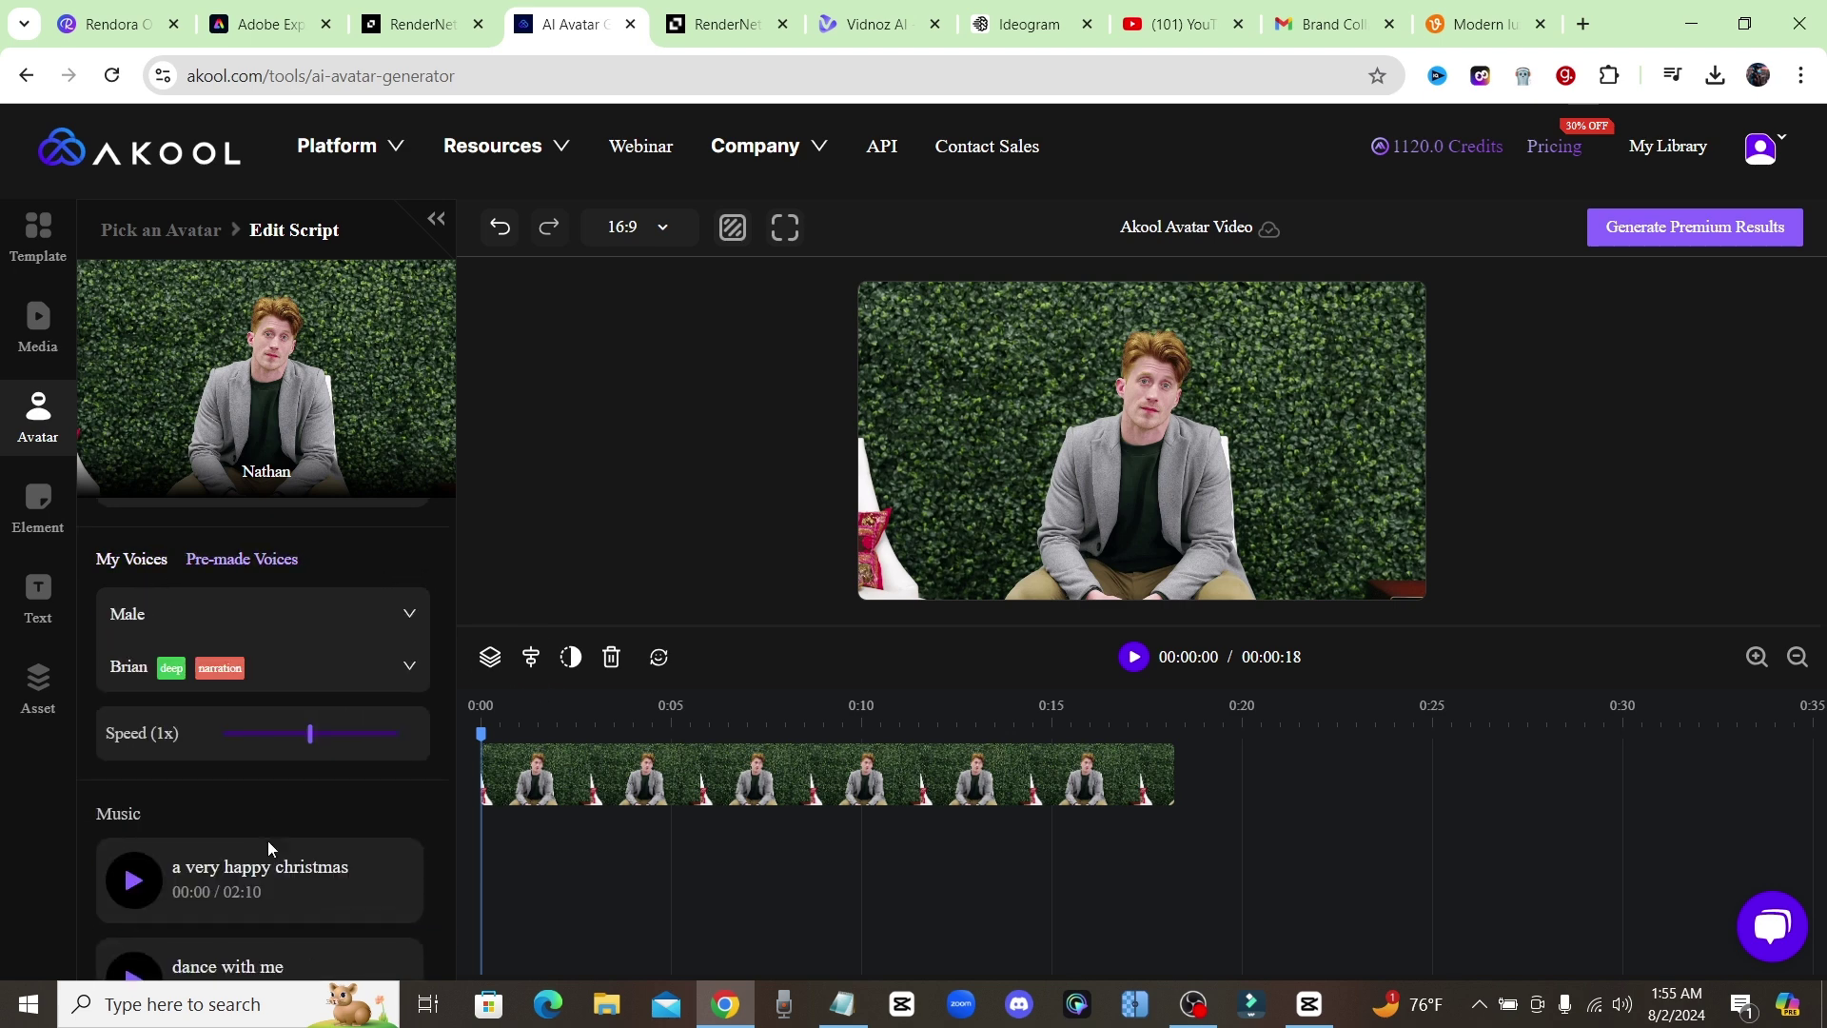
{"action": "scroll", "coordinate": [268, 838], "scroll_direction": "up", "scroll_amount": 1}
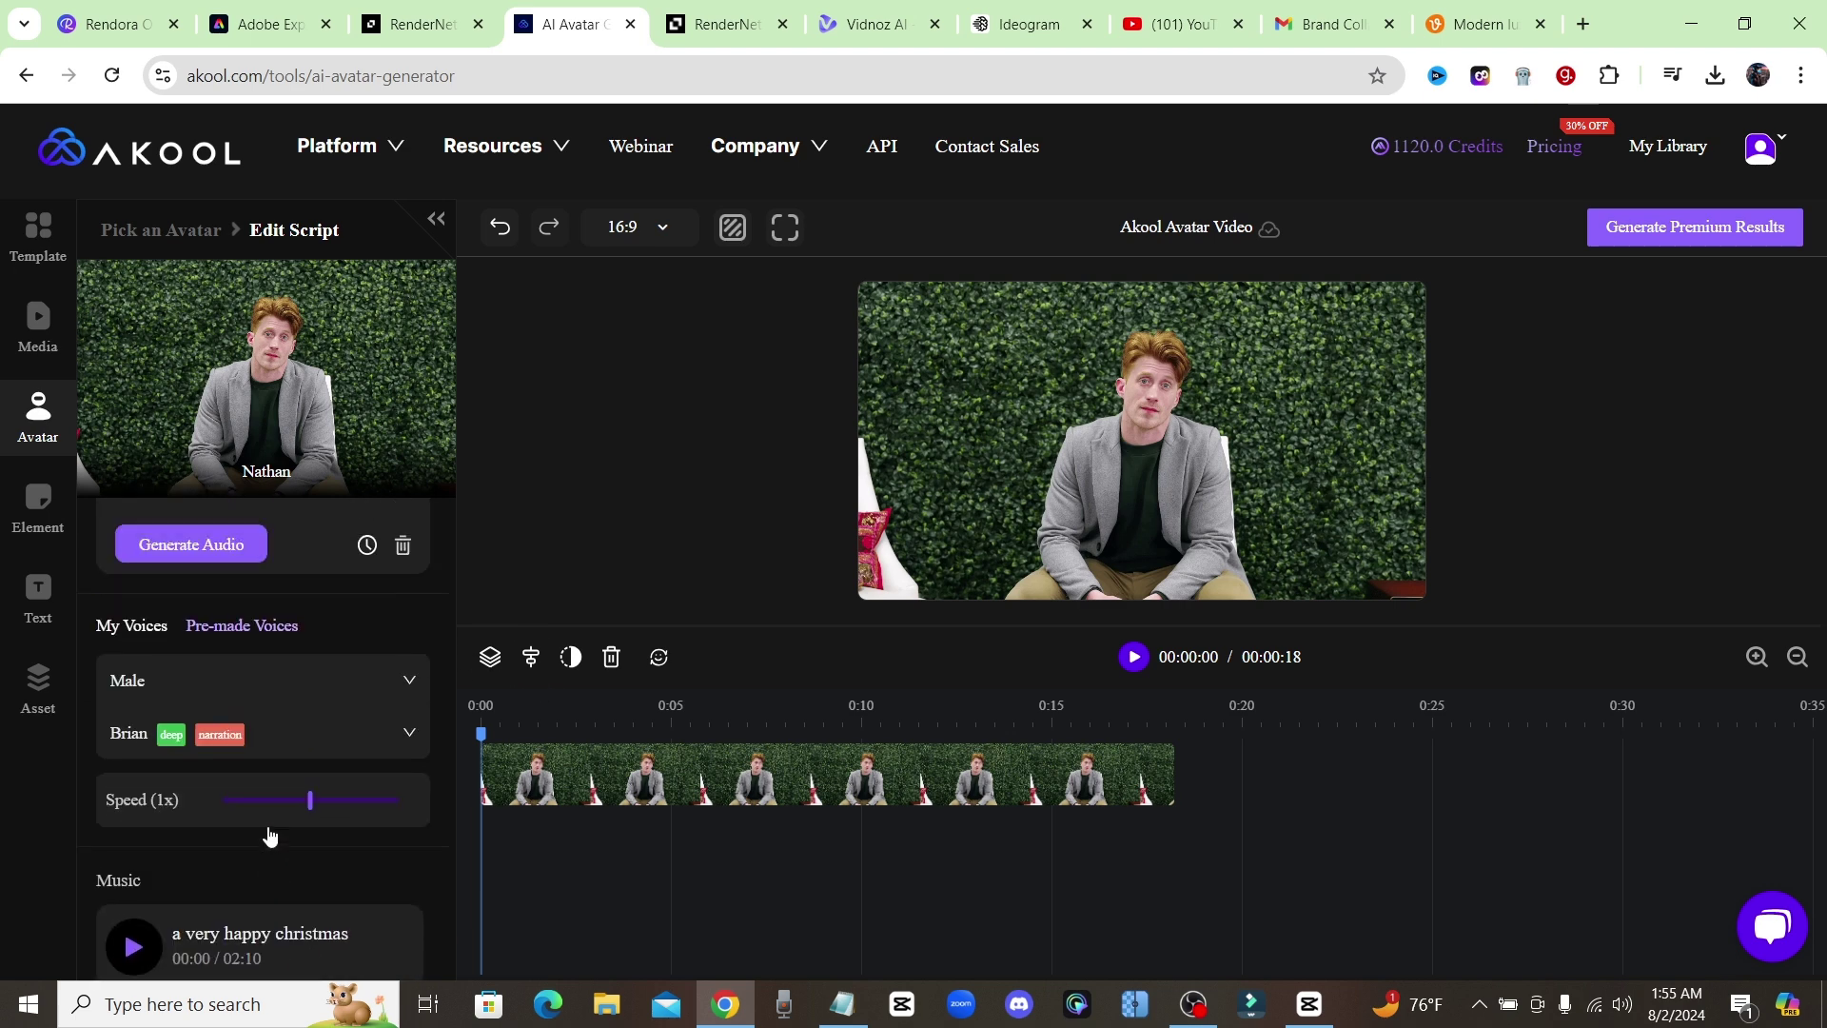
{"action": "left_click", "coordinate": [358, 715]}
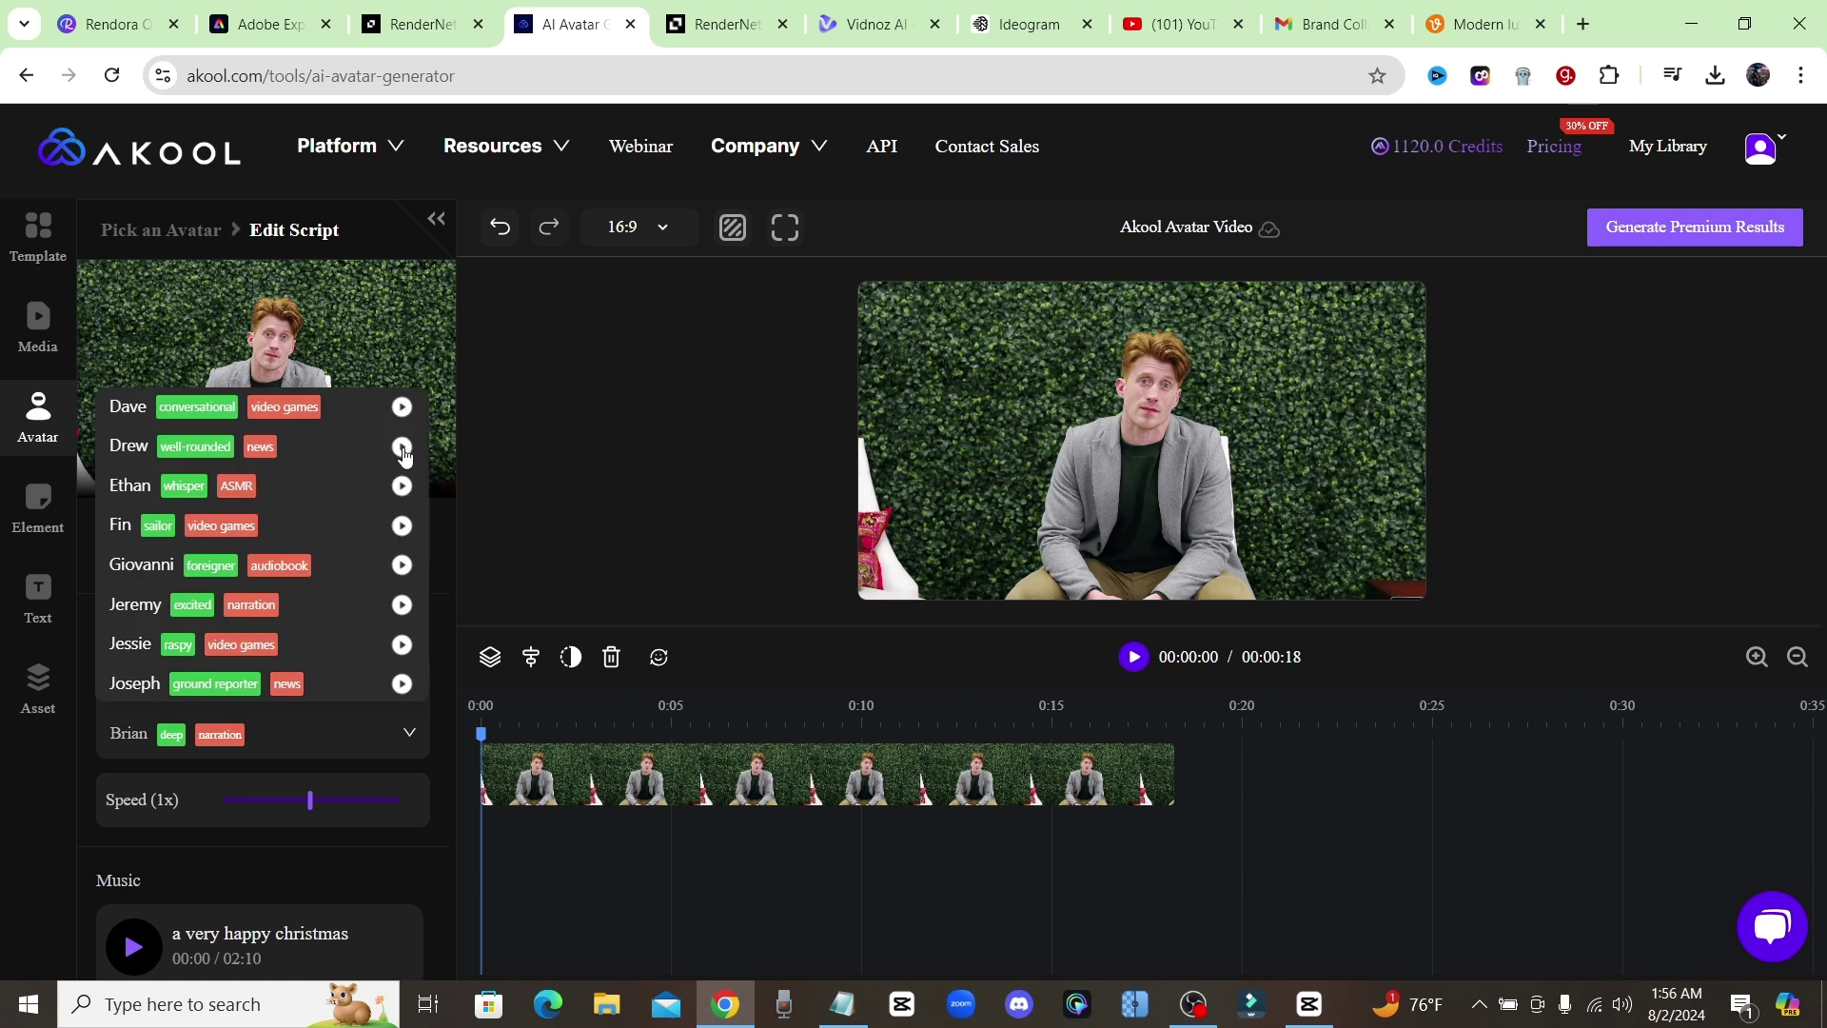
{"action": "left_click", "coordinate": [402, 447]}
{"action": "left_click", "coordinate": [157, 568]}
{"action": "scroll", "coordinate": [419, 714], "scroll_direction": "down", "scroll_amount": 1}
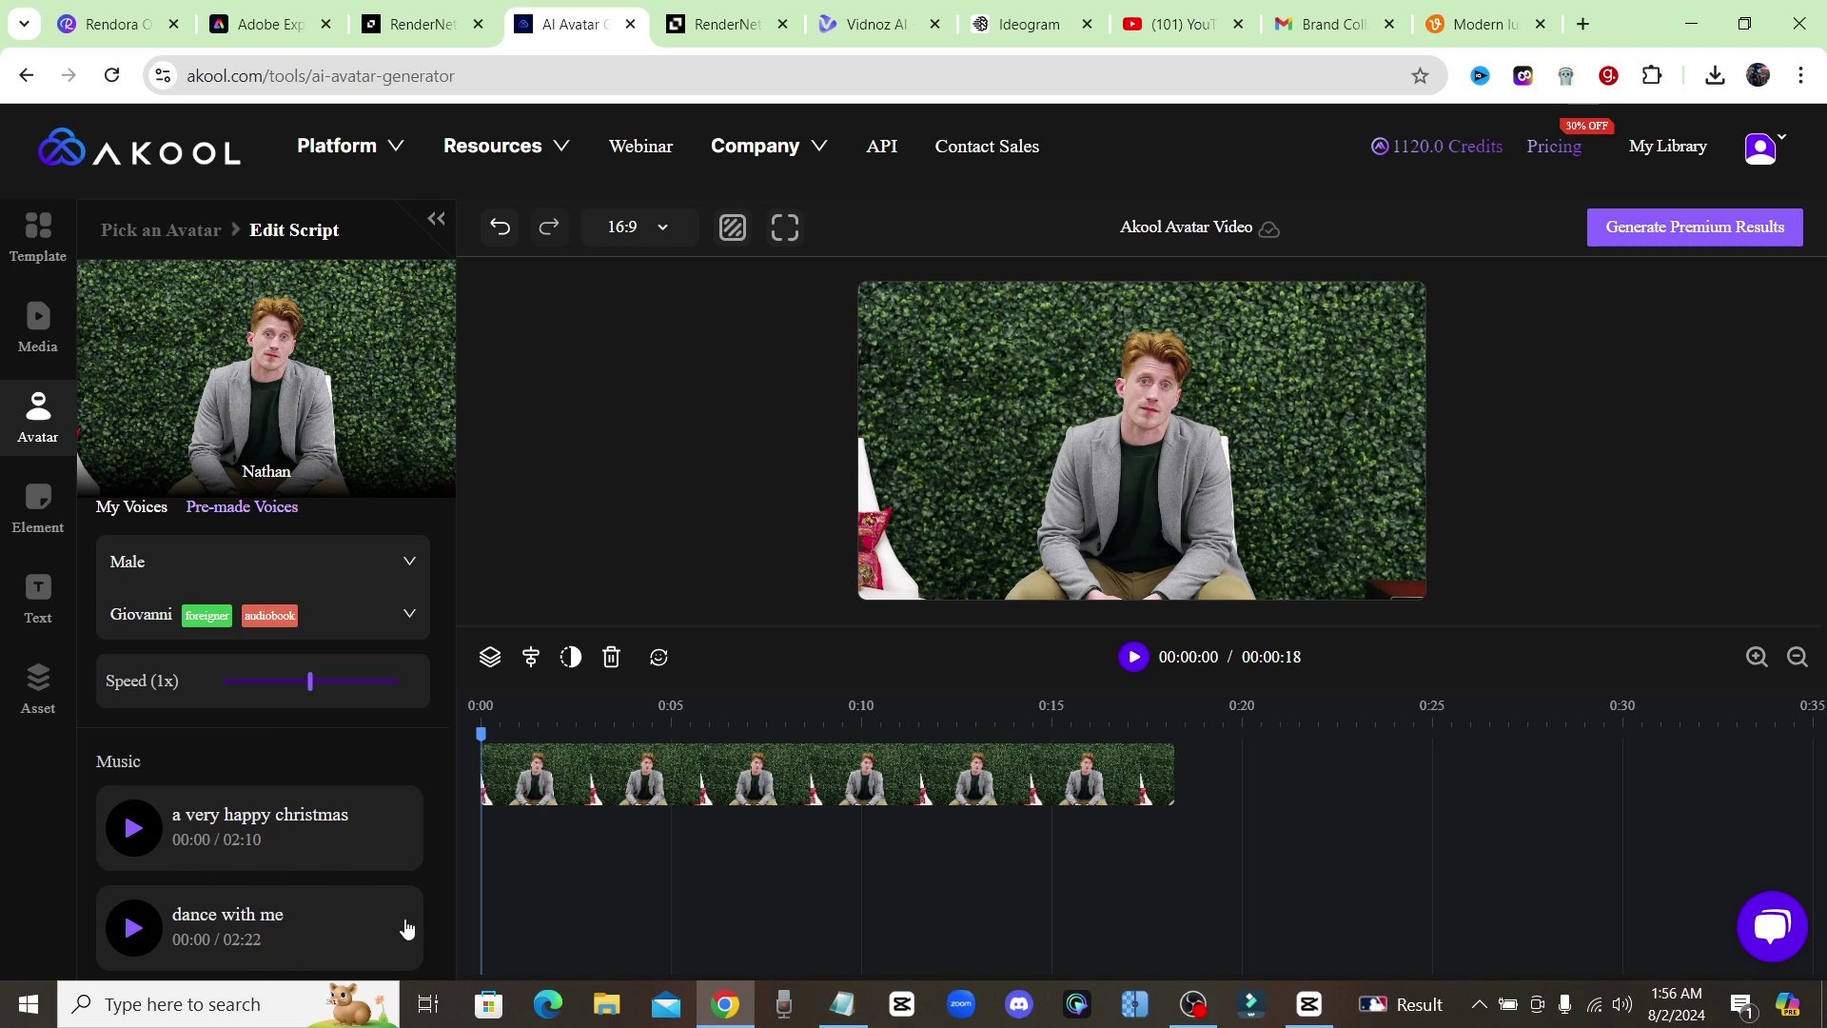
{"action": "scroll", "coordinate": [271, 914], "scroll_direction": "up", "scroll_amount": 1}
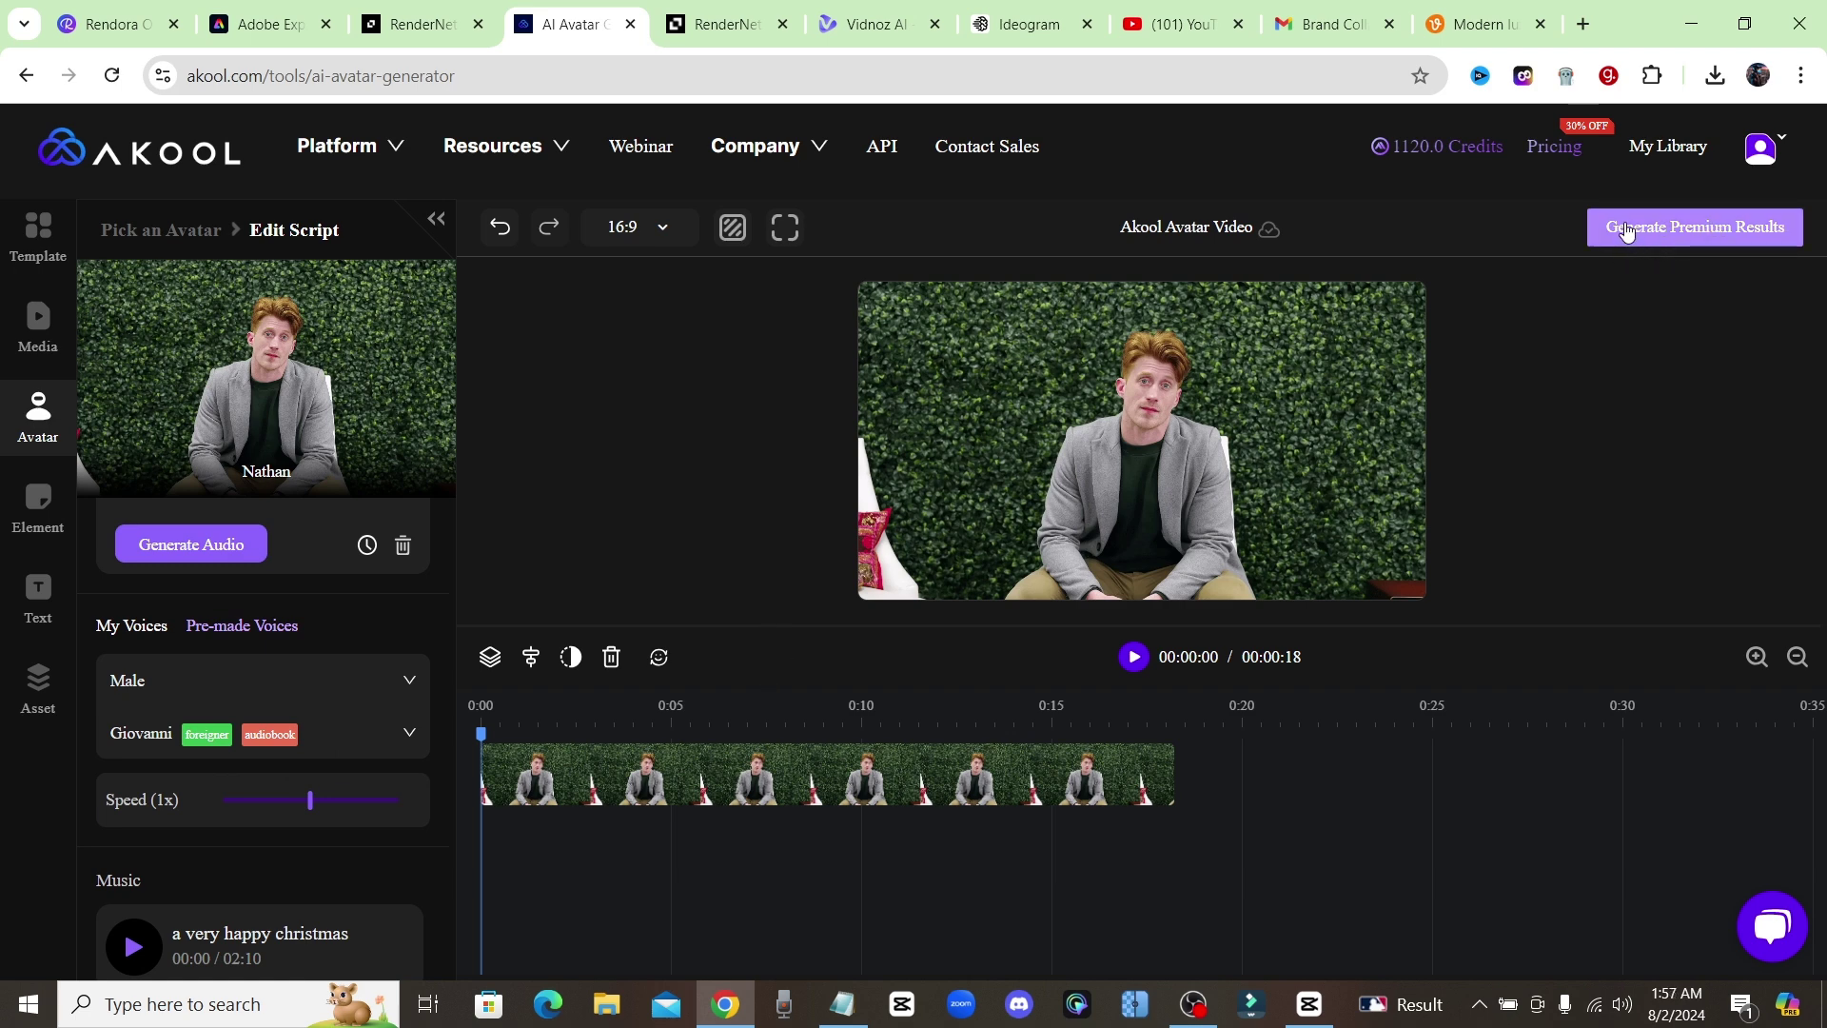
Render Nathan's video at 1080P, download it and play the saved clip.
{"action": "left_click", "coordinate": [1713, 232]}
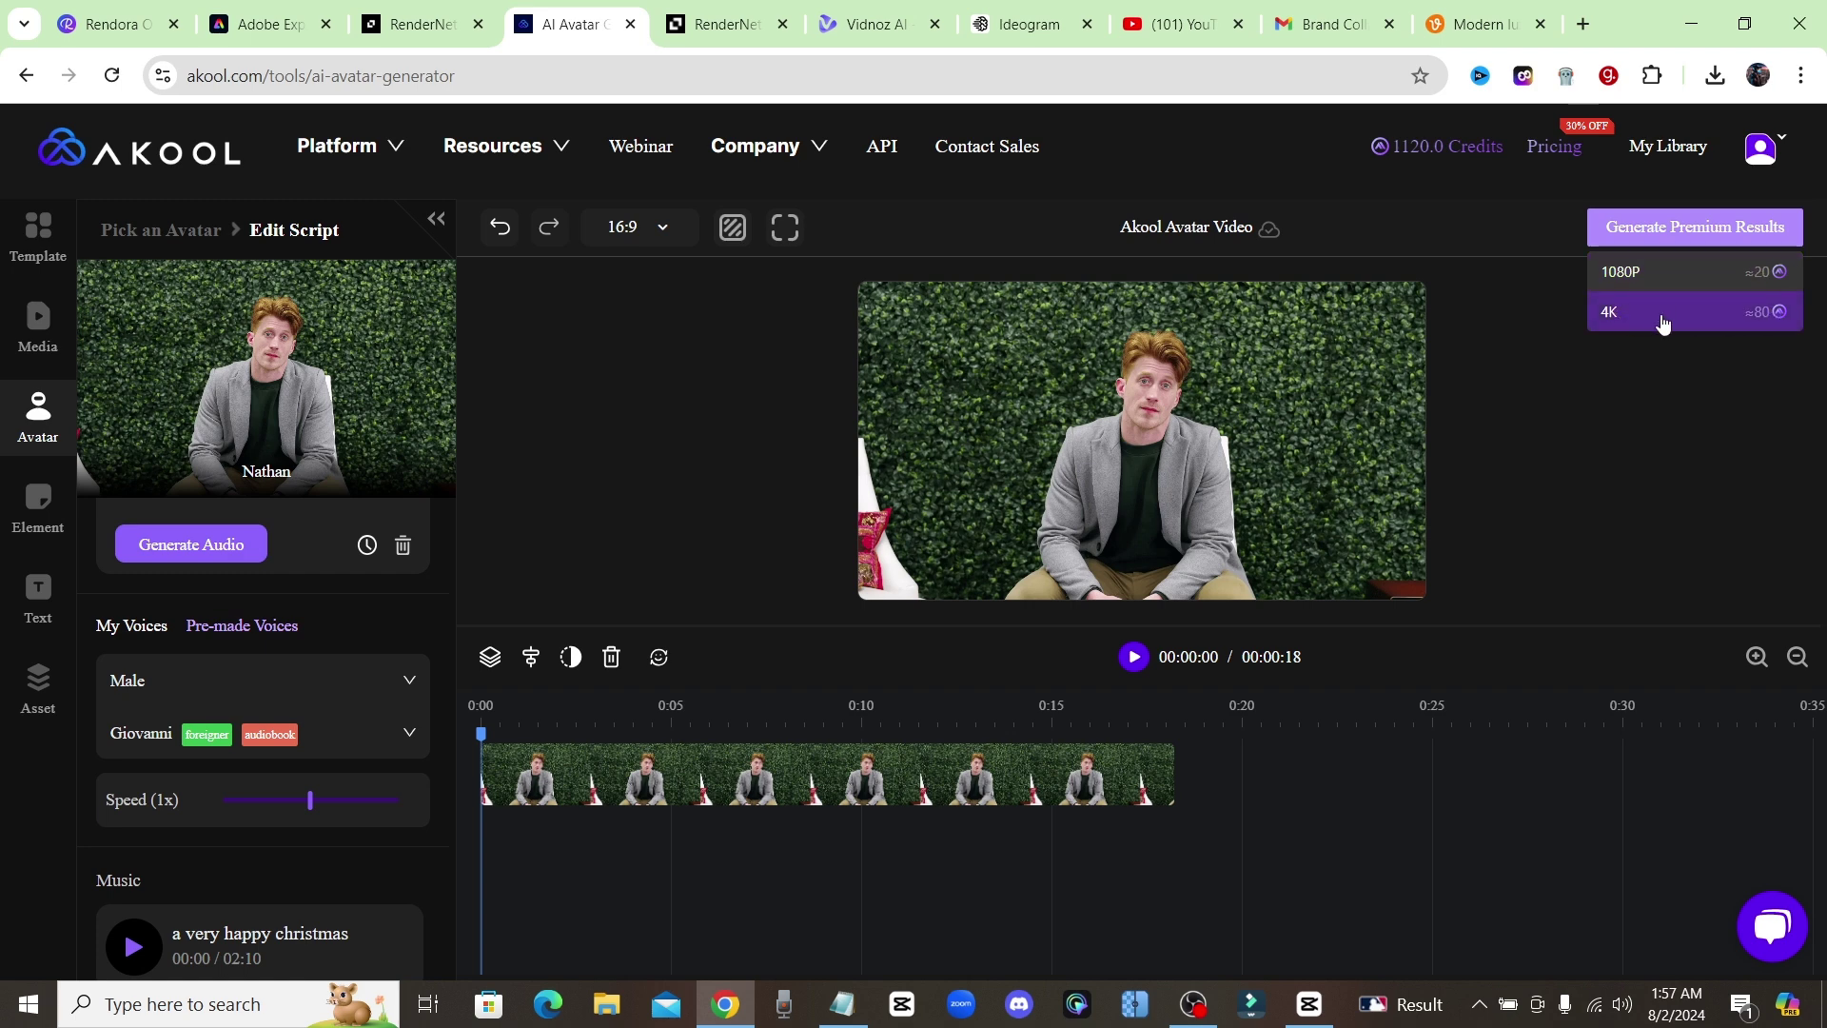
{"action": "left_click", "coordinate": [1705, 257]}
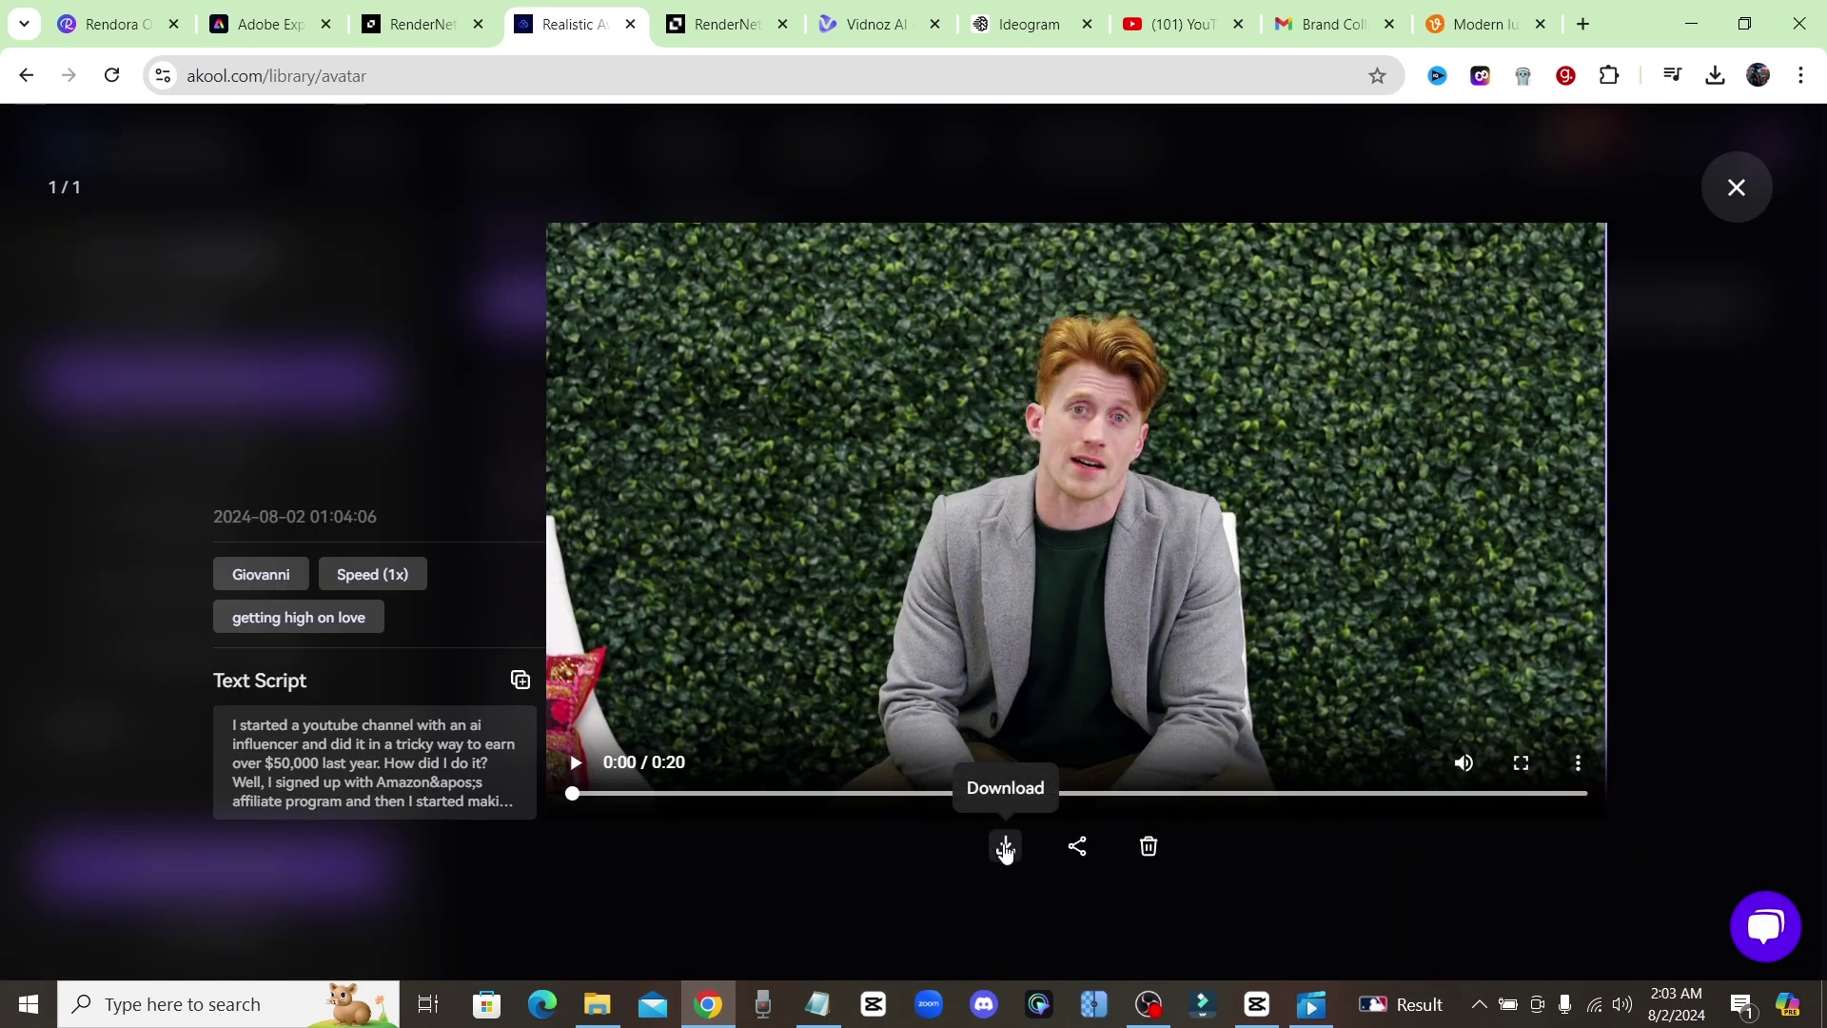
{"action": "left_click", "coordinate": [999, 848]}
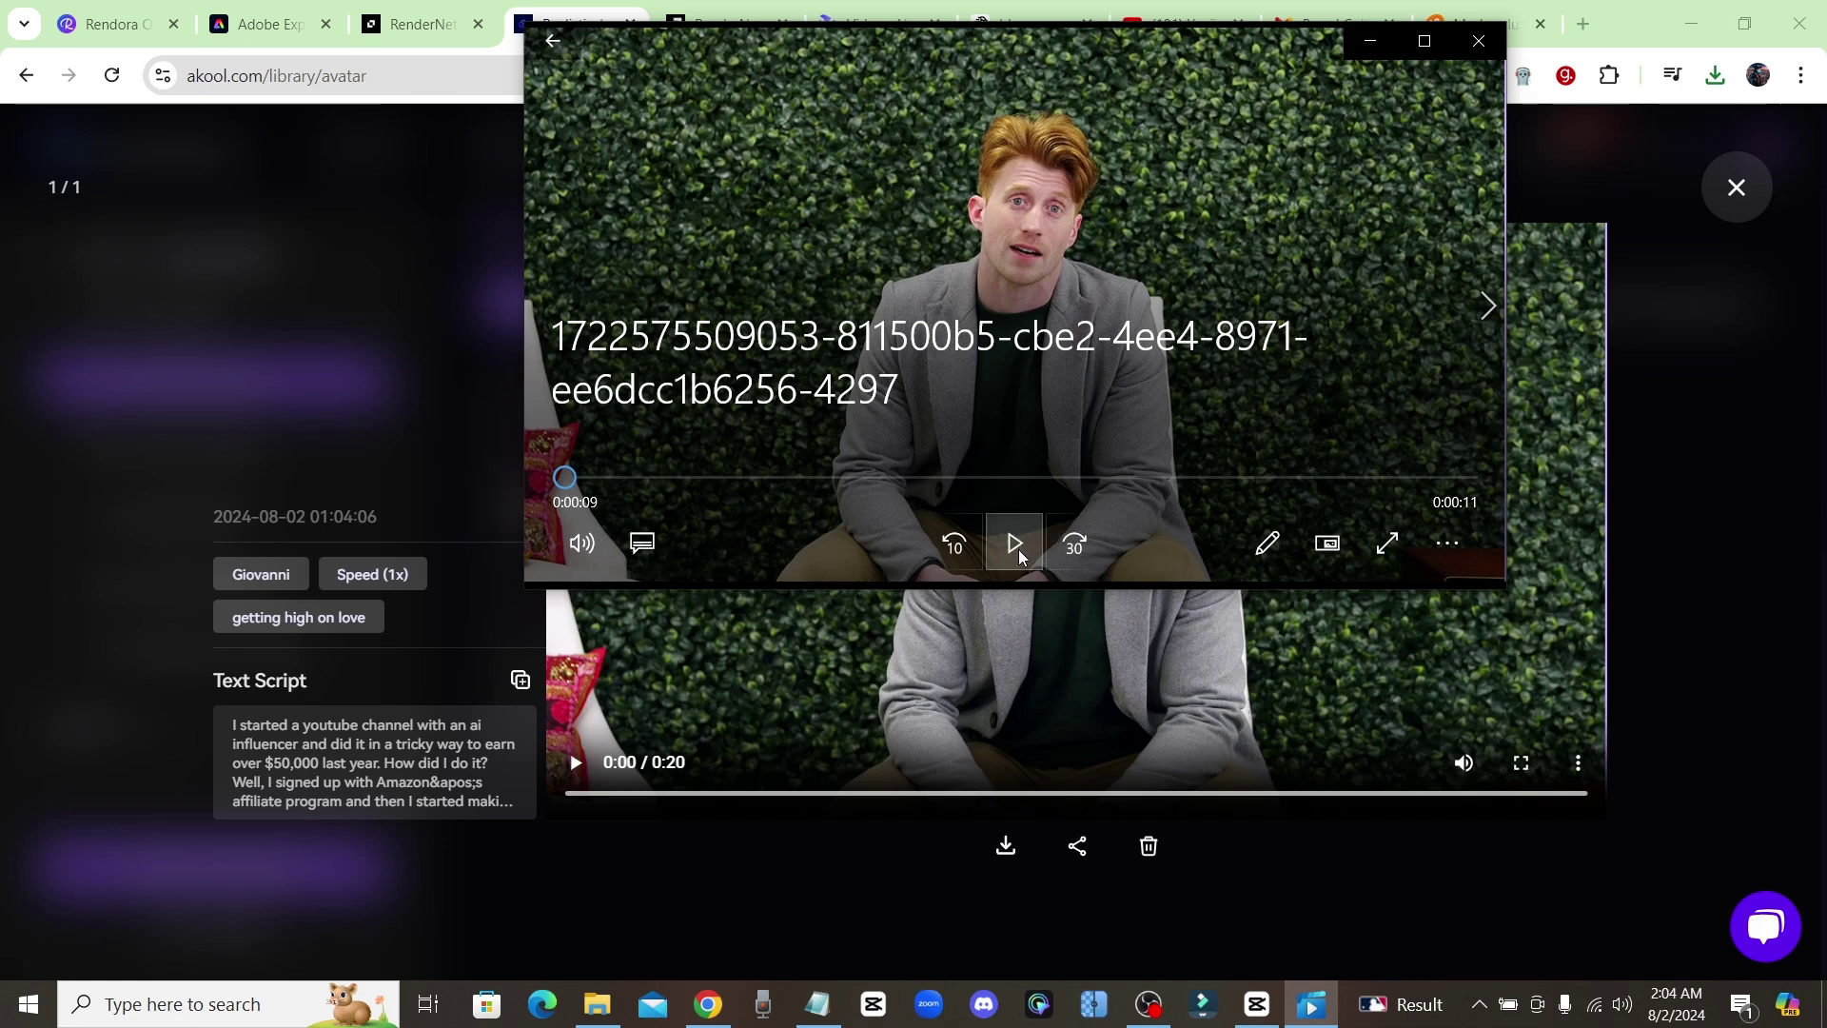
{"action": "left_click", "coordinate": [1016, 550]}
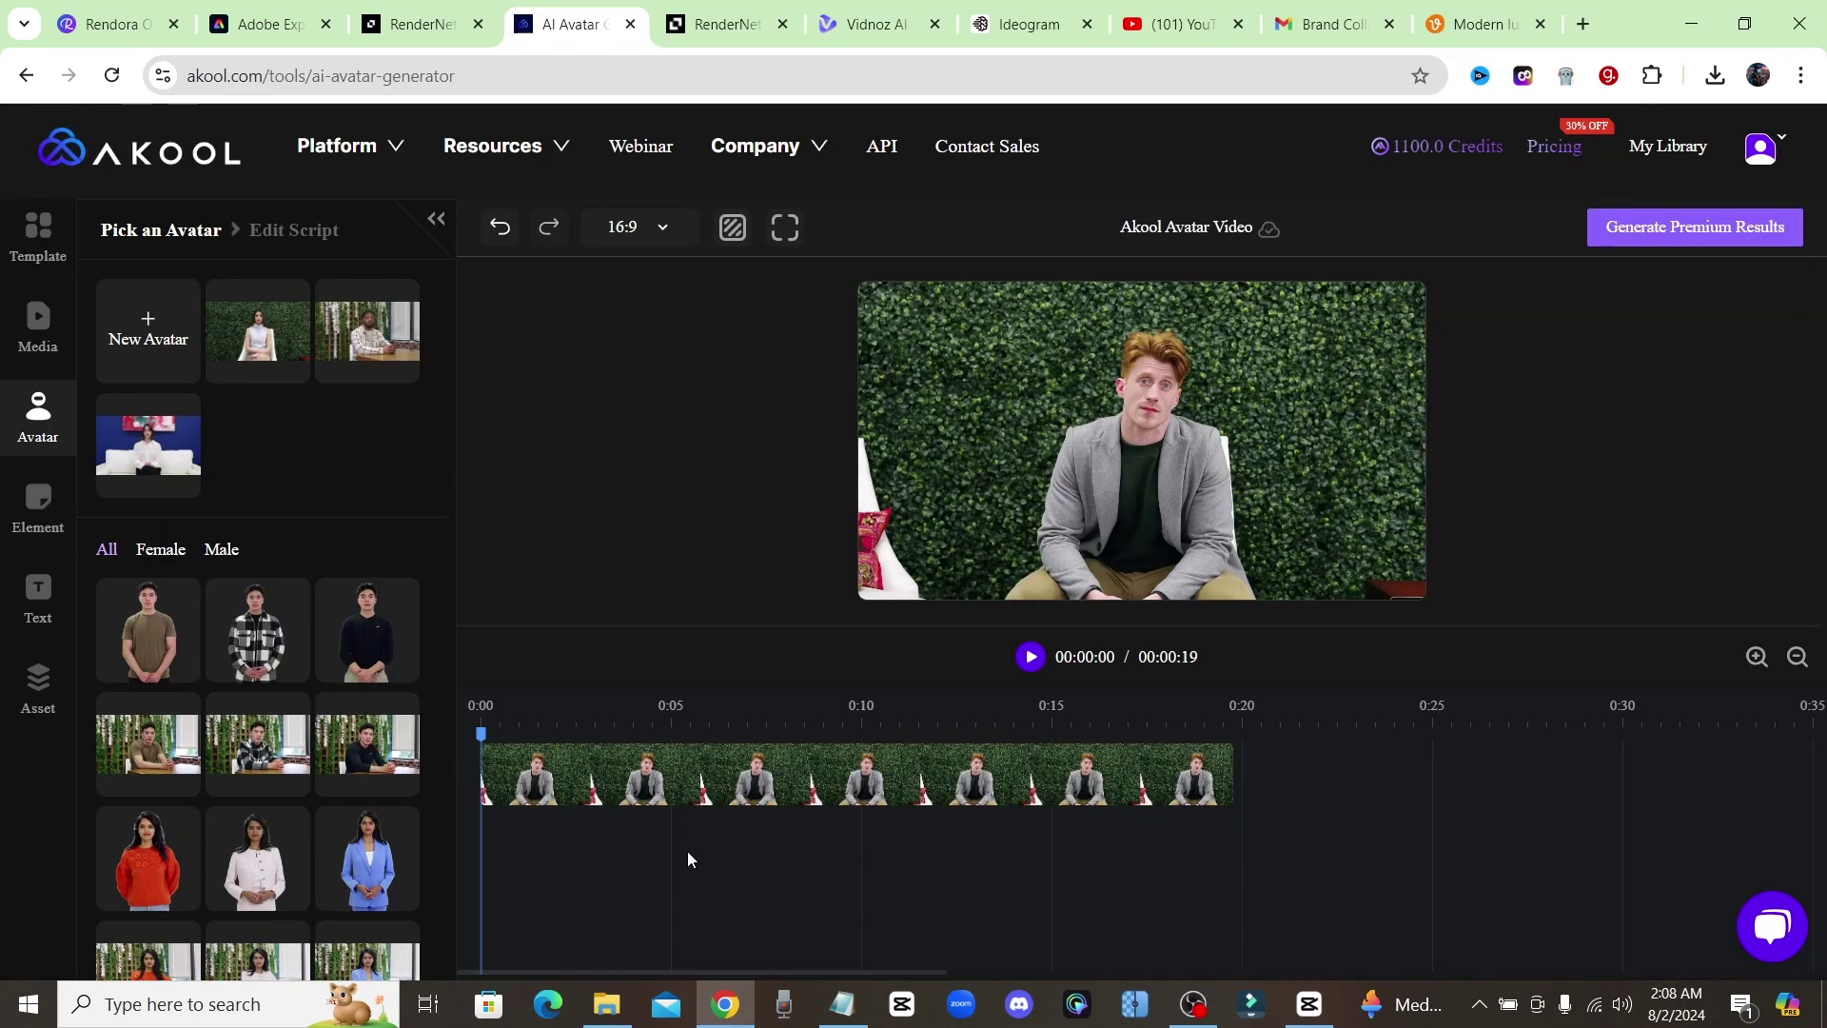
{"action": "left_click", "coordinate": [29, 508]}
{"action": "scroll", "coordinate": [269, 673], "scroll_direction": "down", "scroll_amount": 1}
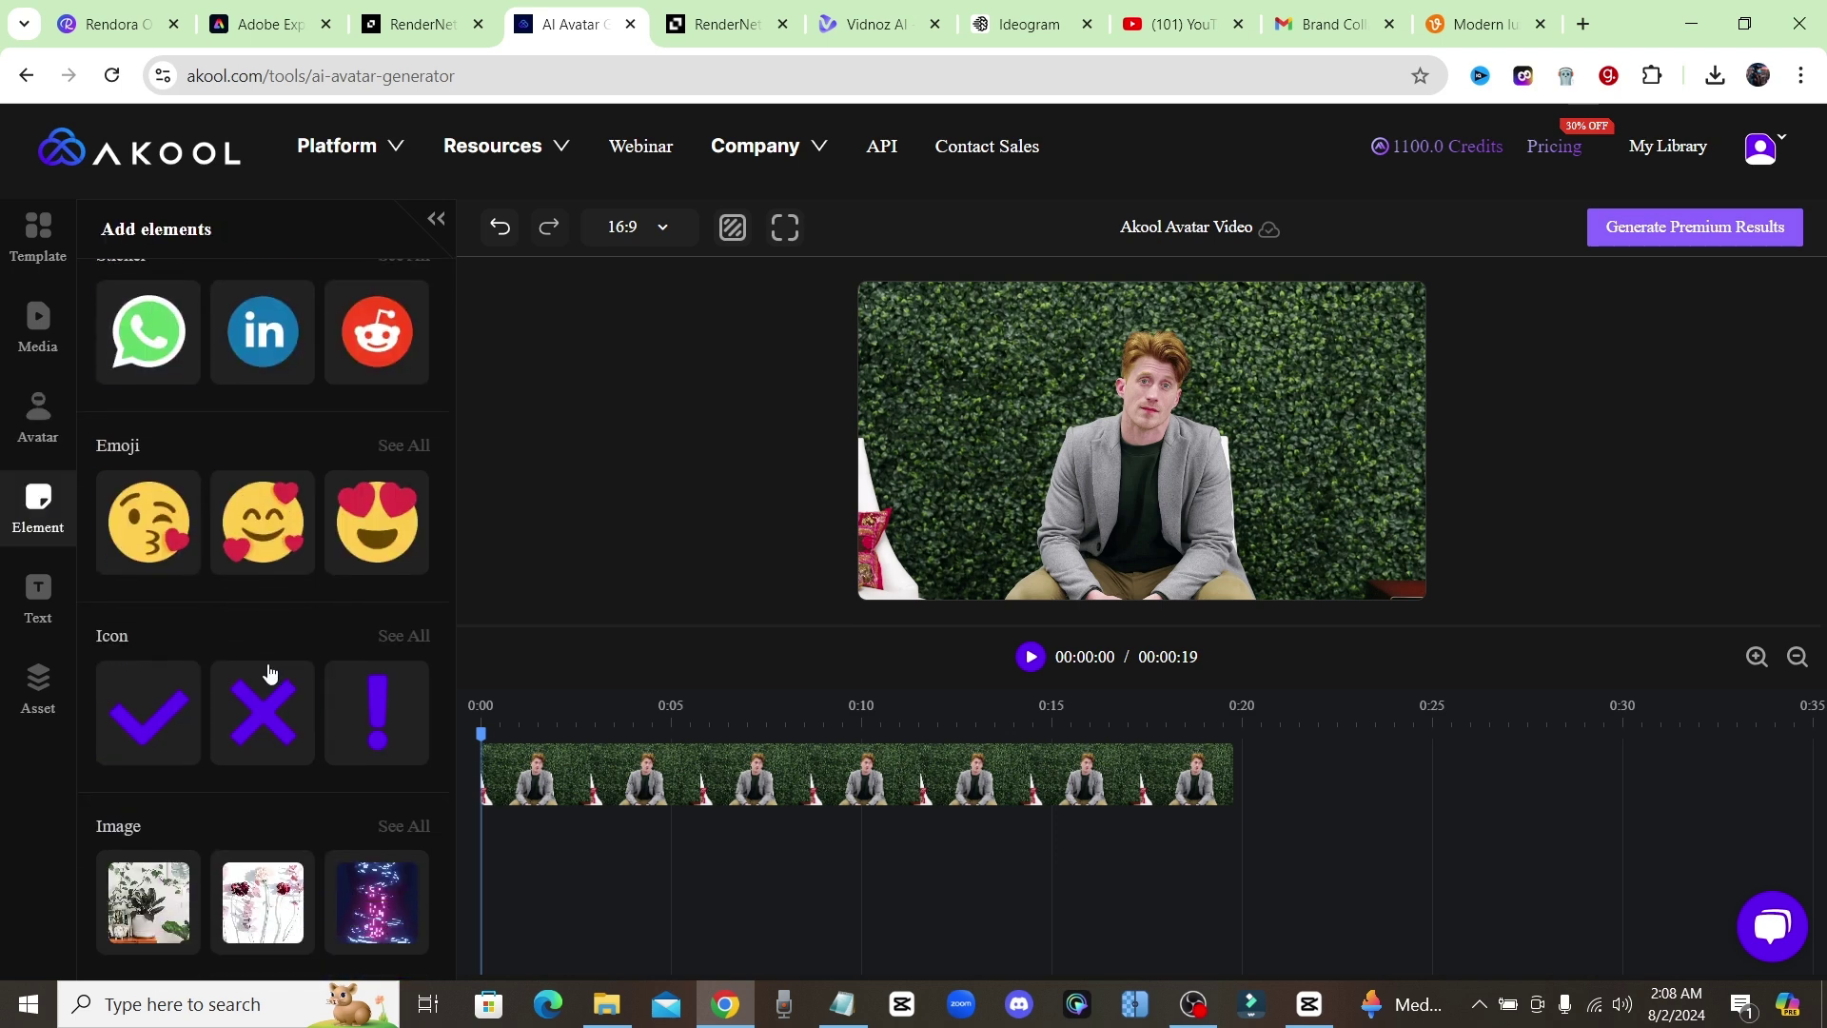
{"action": "scroll", "coordinate": [266, 662], "scroll_direction": "up", "scroll_amount": 1}
{"action": "left_click", "coordinate": [157, 291]}
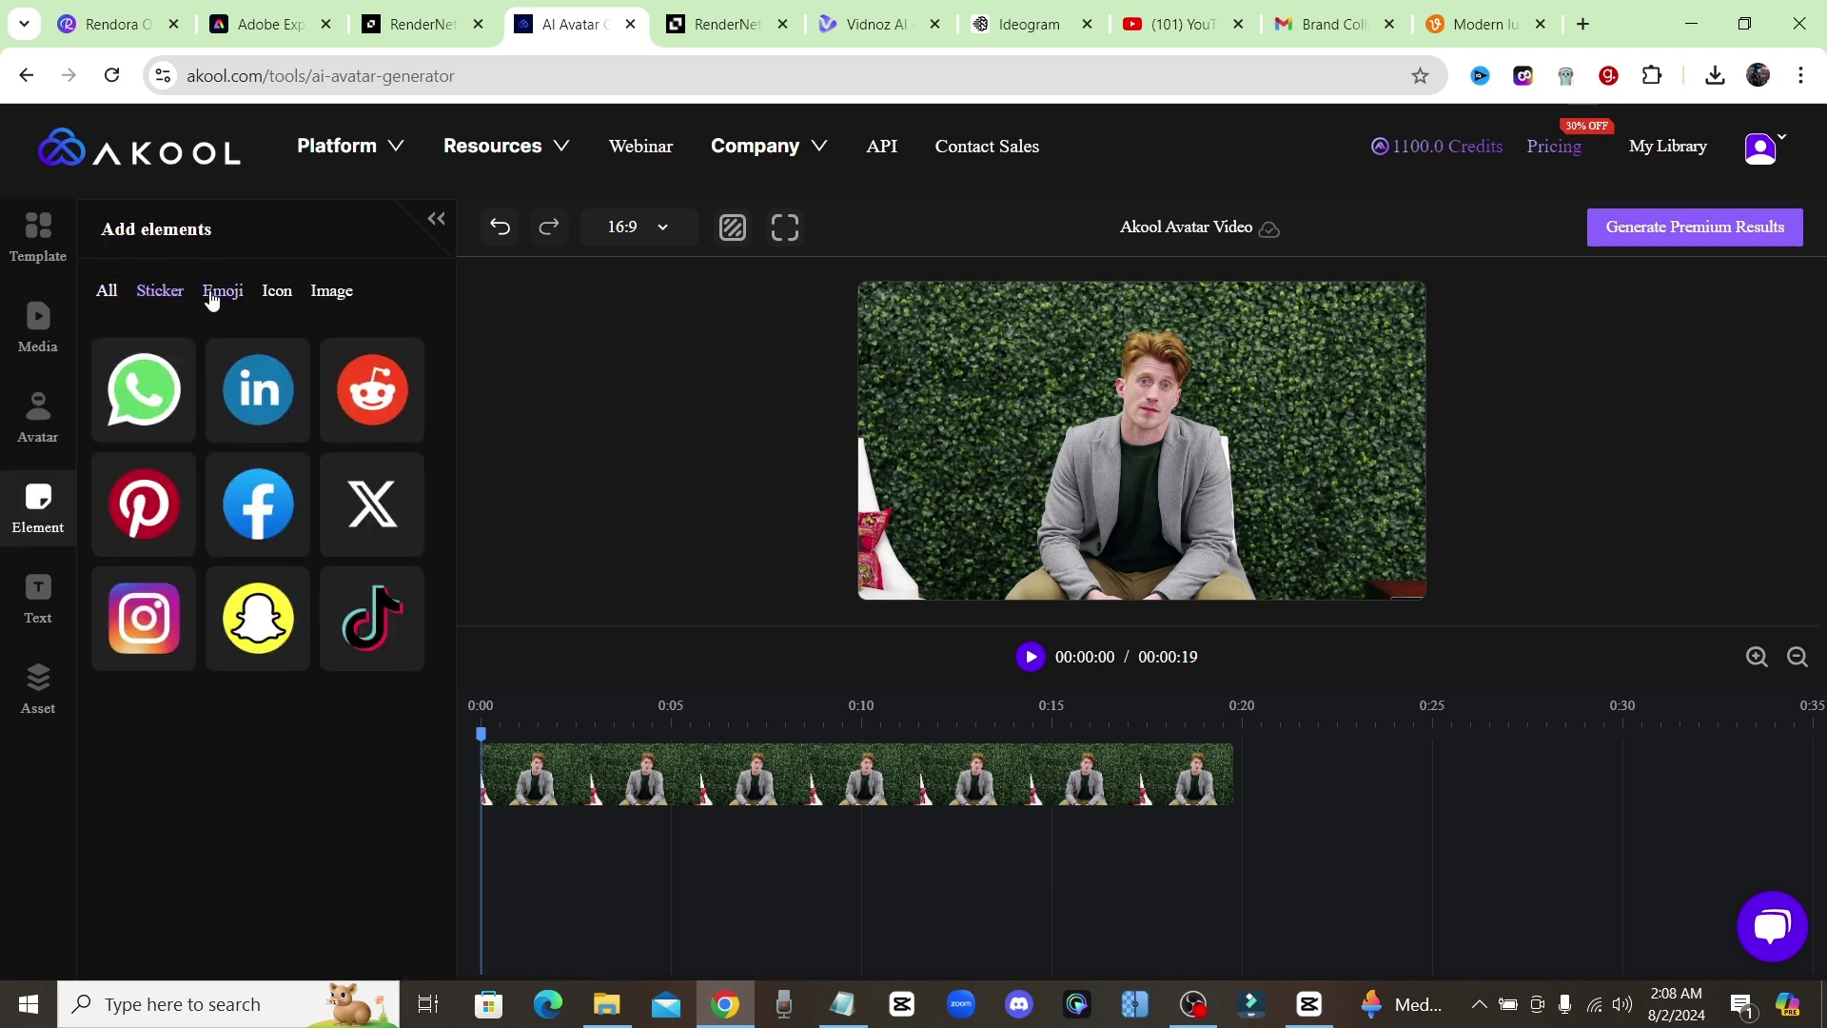
{"action": "left_click", "coordinate": [219, 291]}
{"action": "left_click", "coordinate": [275, 293]}
{"action": "left_click", "coordinate": [332, 293]}
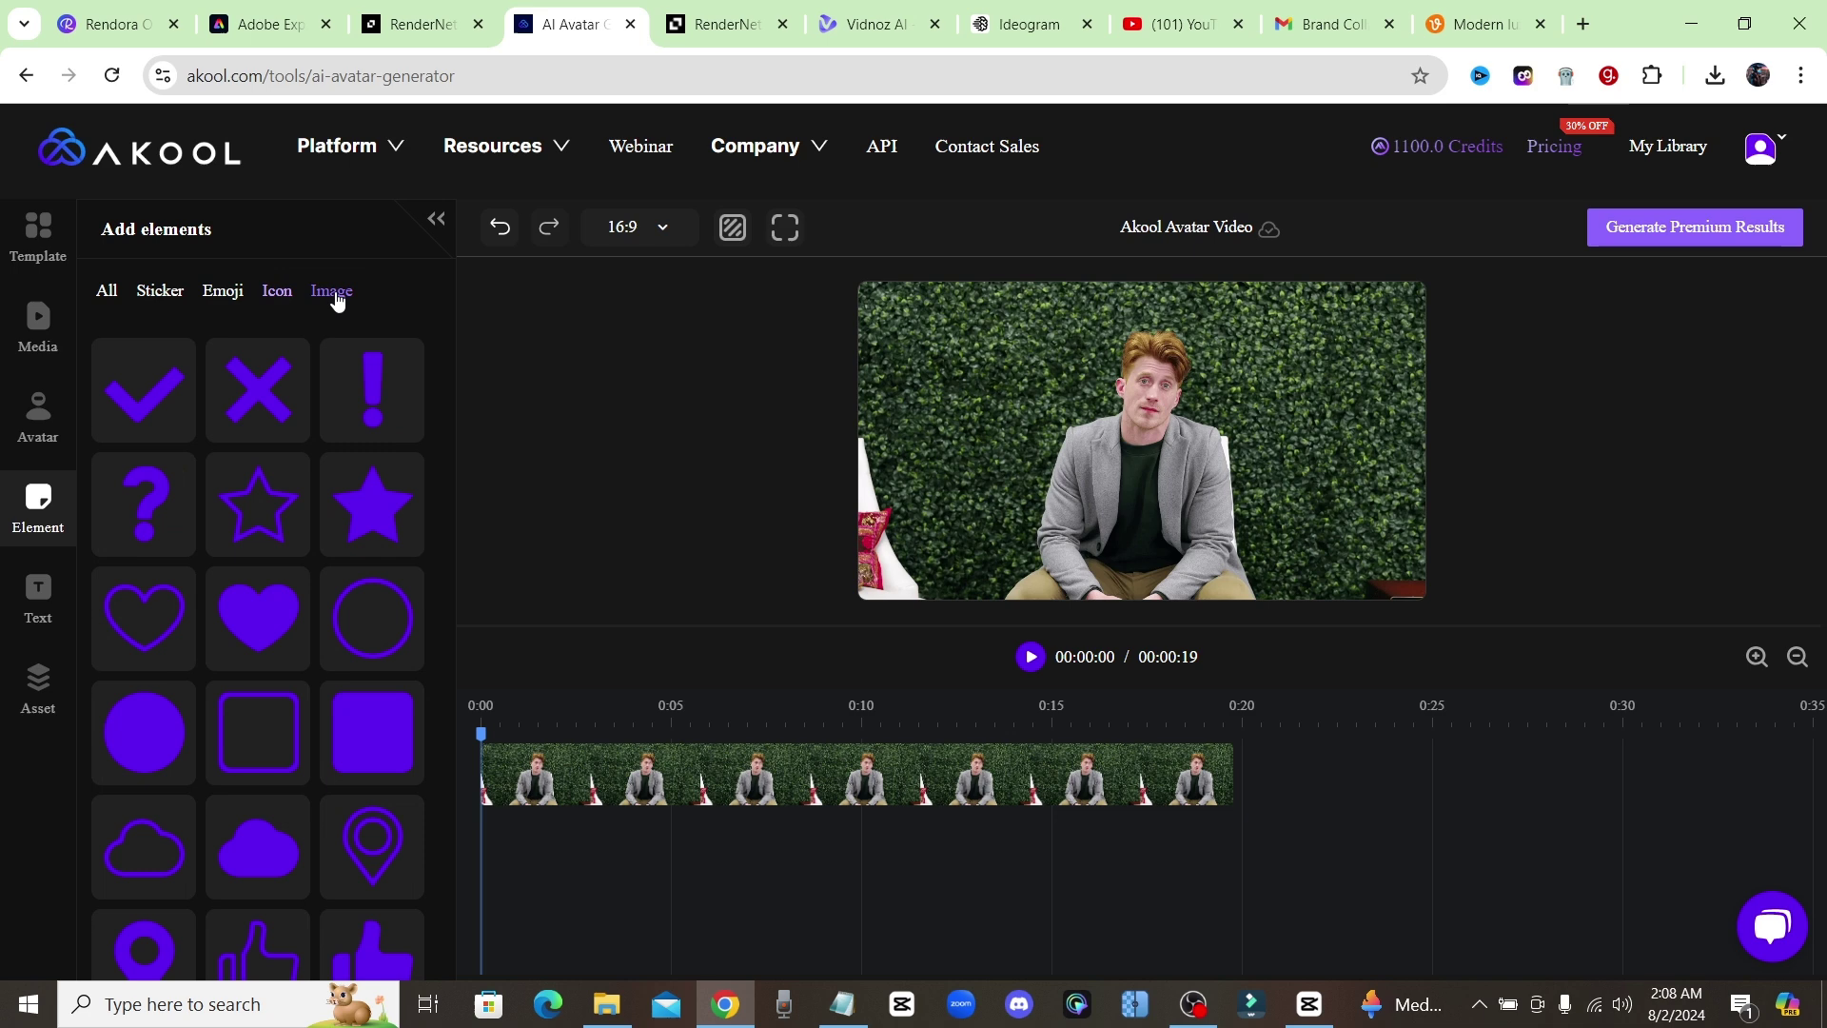
{"action": "left_click", "coordinate": [107, 297]}
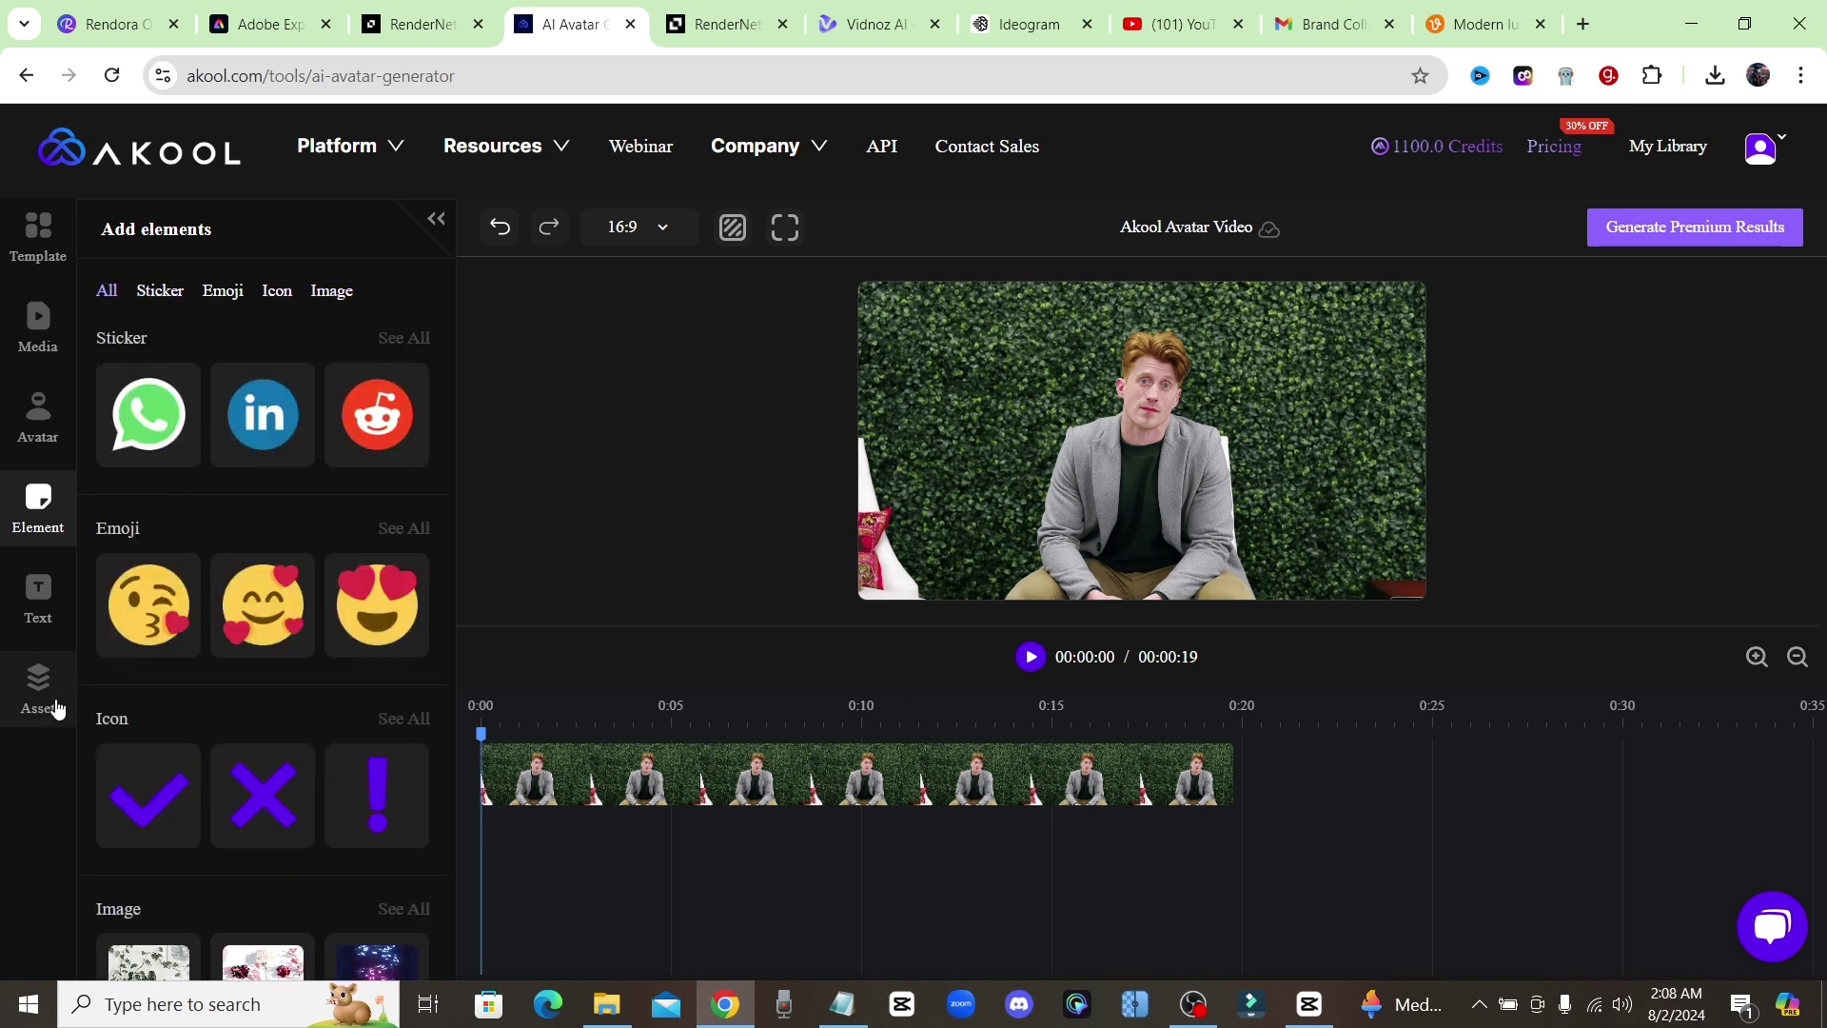
{"action": "left_click", "coordinate": [38, 602]}
{"action": "scroll", "coordinate": [221, 667], "scroll_direction": "down", "scroll_amount": 1}
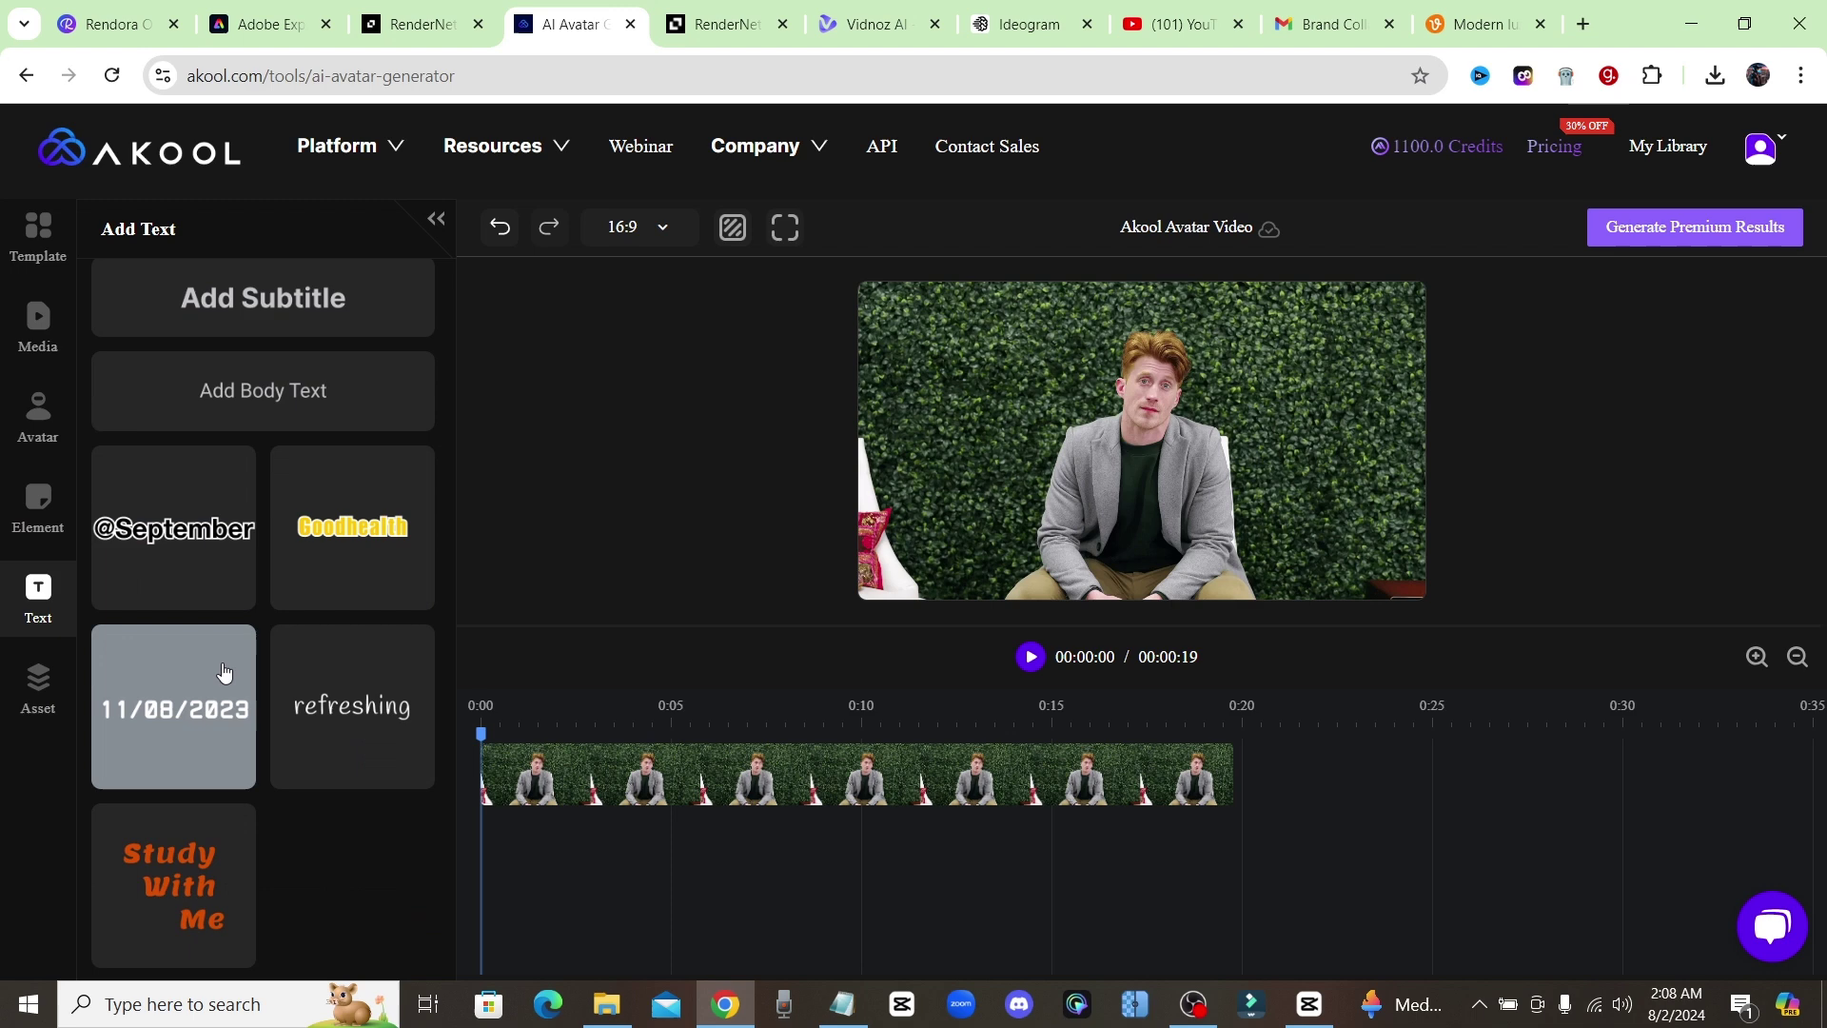
{"action": "scroll", "coordinate": [277, 717], "scroll_direction": "up", "scroll_amount": 1}
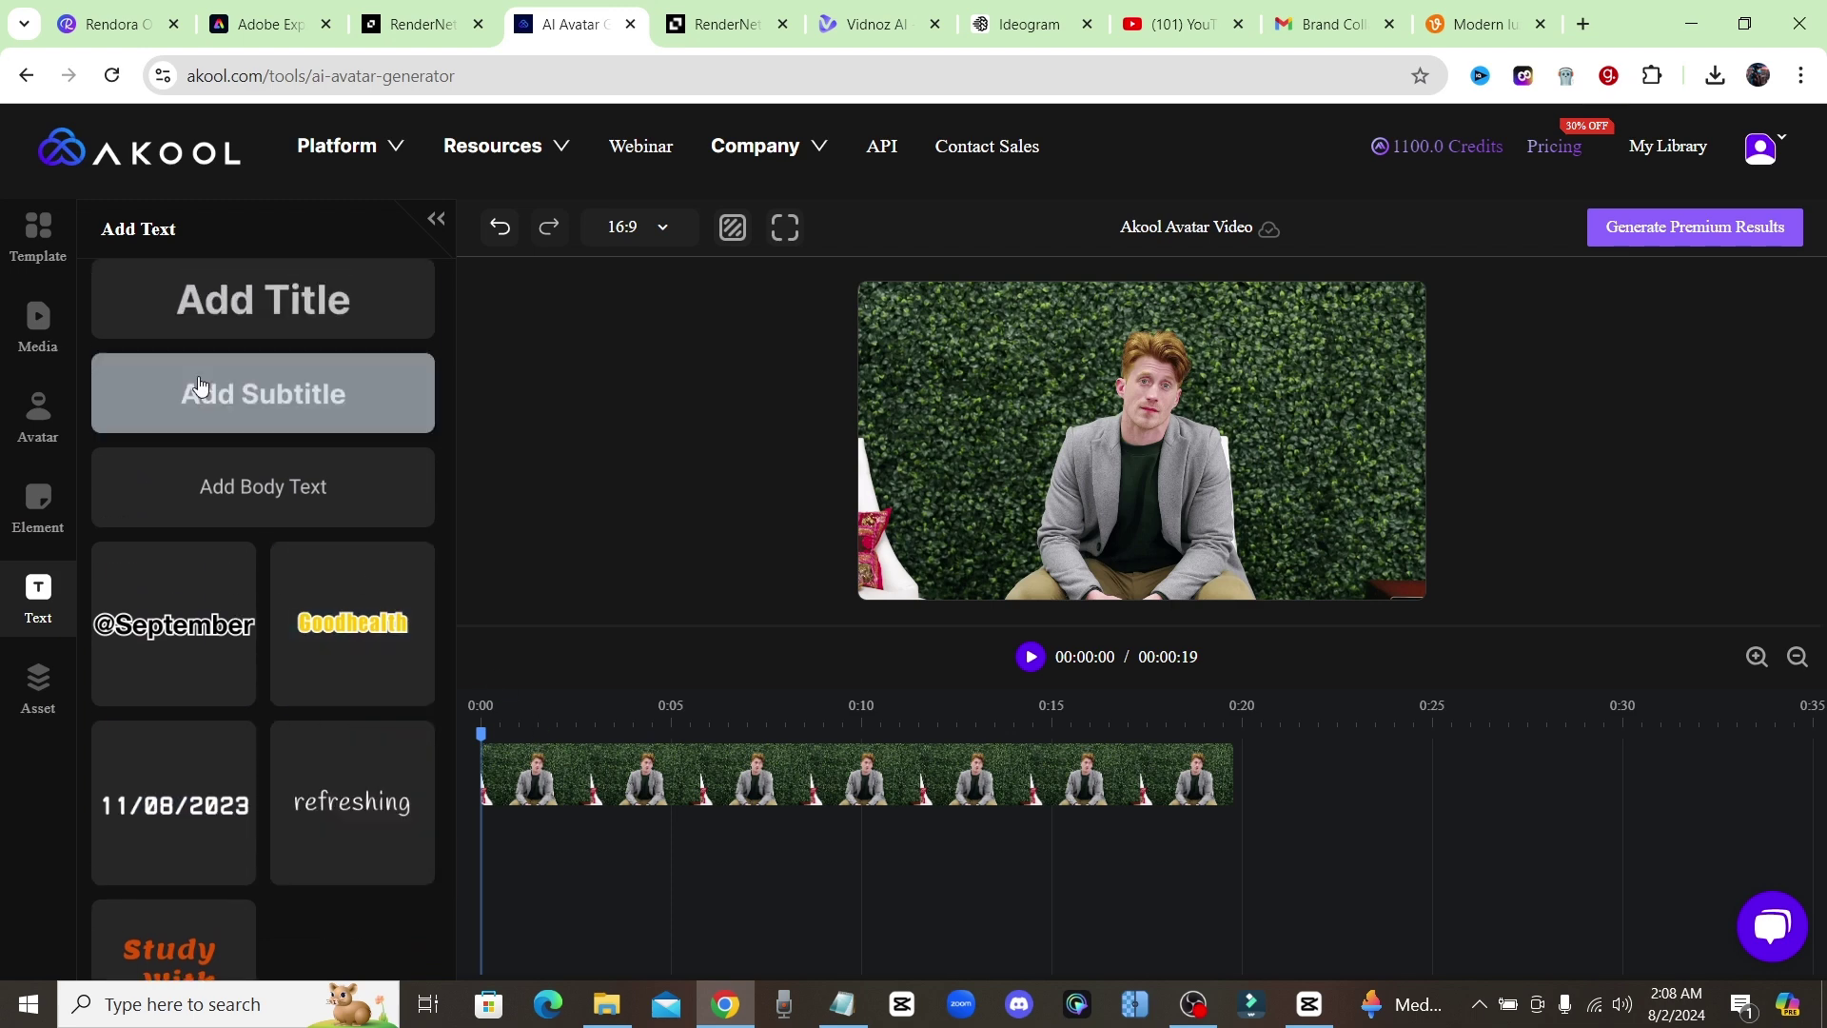
{"action": "left_click", "coordinate": [38, 684]}
{"action": "left_click", "coordinate": [42, 591]}
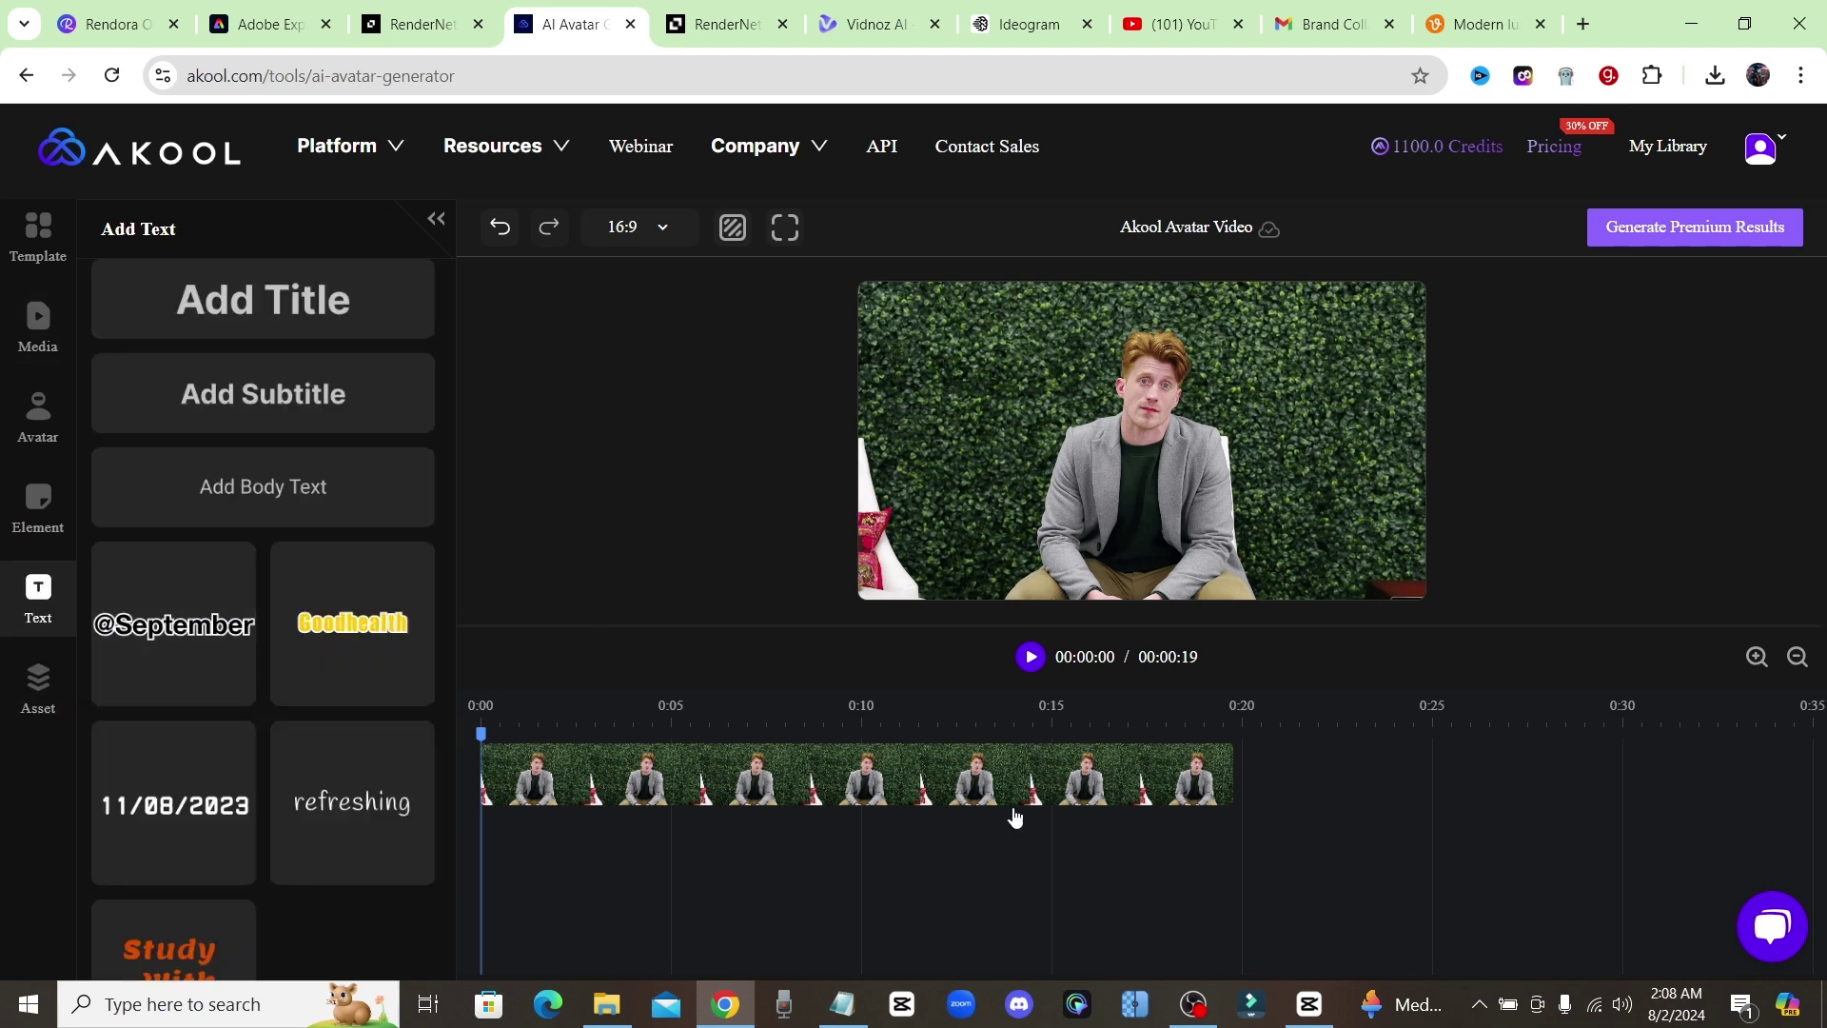
Browse the Avatar Lite and Avatar Pro collections and preview the Isaac avatar.
{"action": "left_click", "coordinate": [38, 412]}
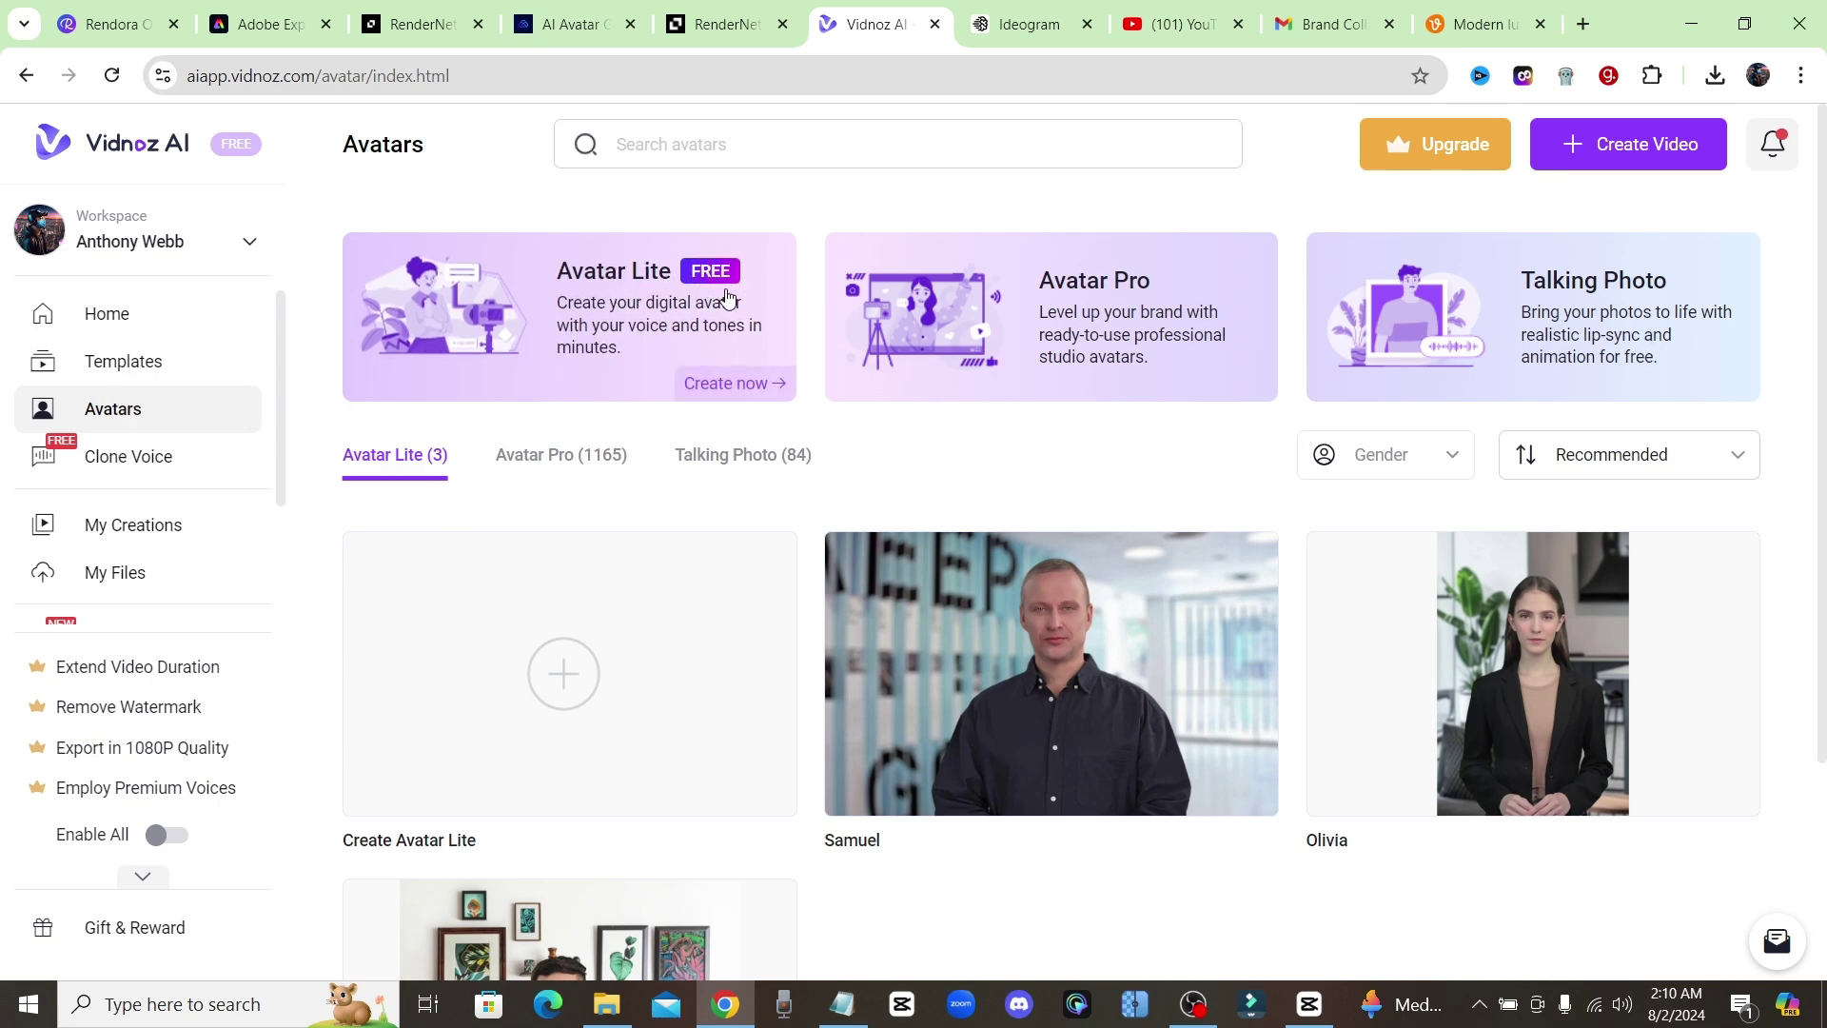
{"action": "scroll", "coordinate": [586, 549], "scroll_direction": "down", "scroll_amount": 3}
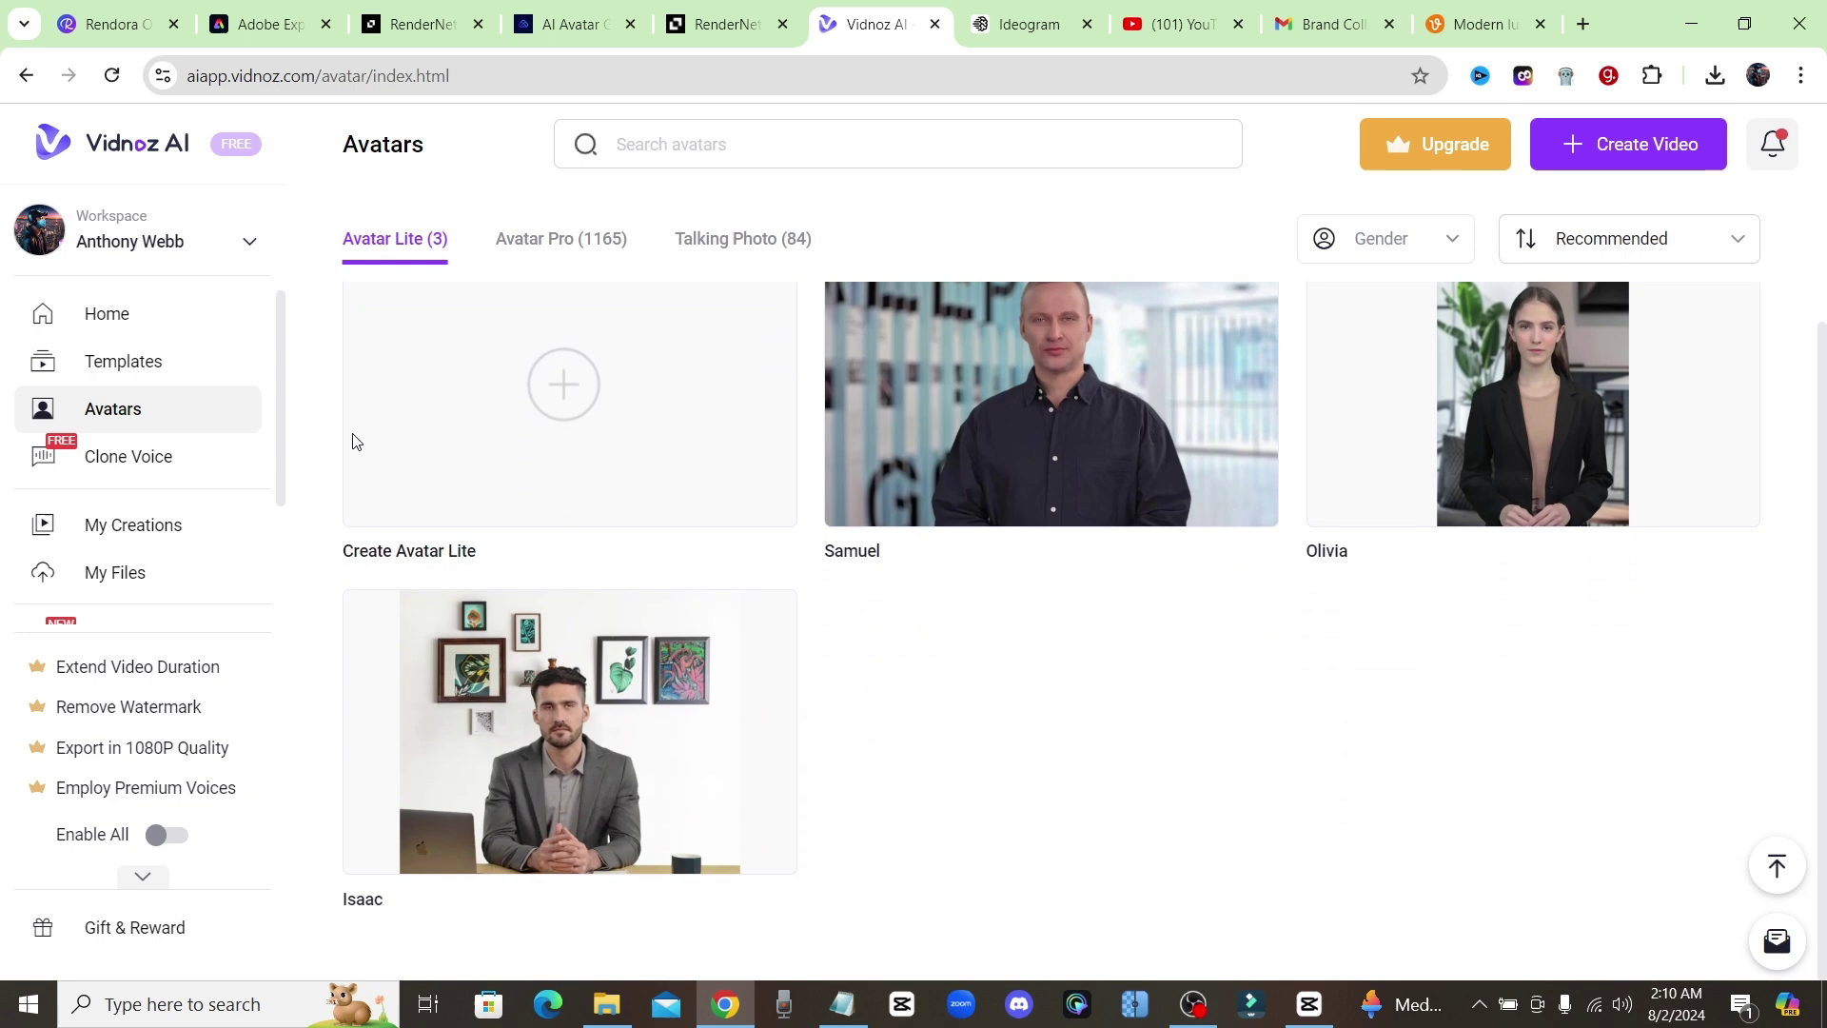
{"action": "mouse_move", "coordinate": [525, 792]}
{"action": "scroll", "coordinate": [719, 792], "scroll_direction": "up", "scroll_amount": 1}
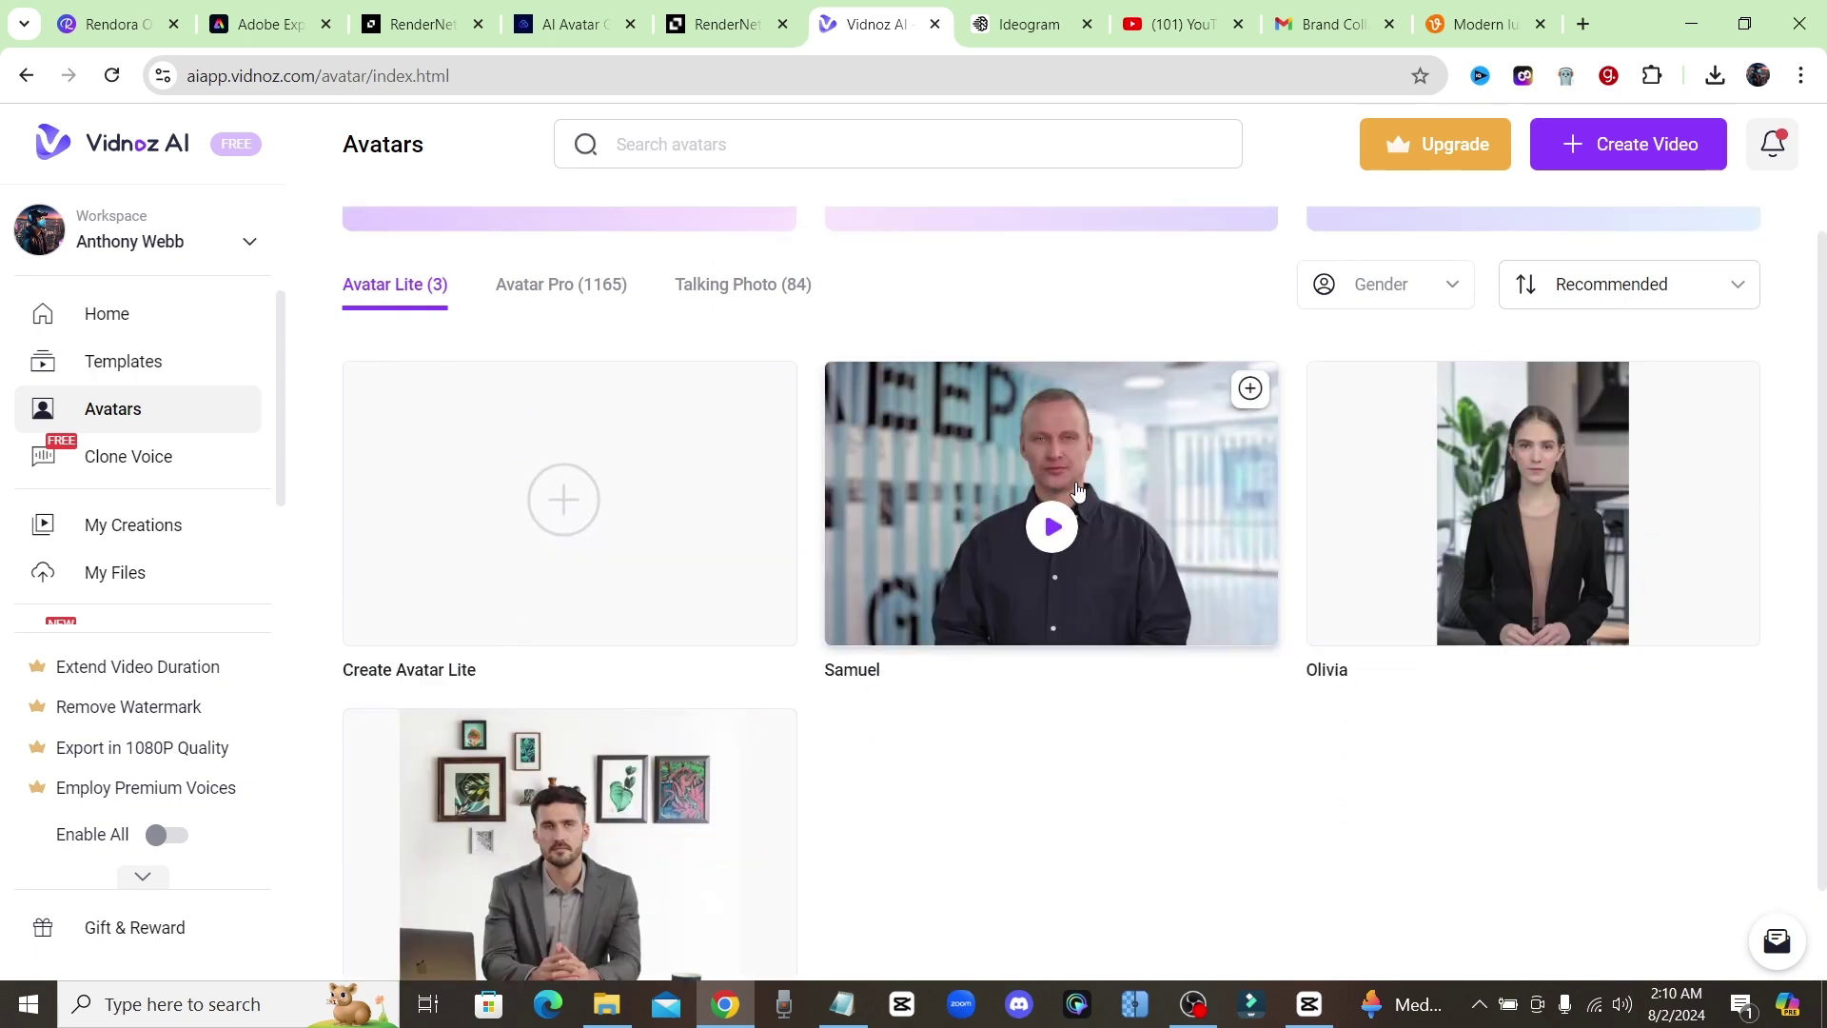
{"action": "scroll", "coordinate": [537, 797], "scroll_direction": "down", "scroll_amount": 1}
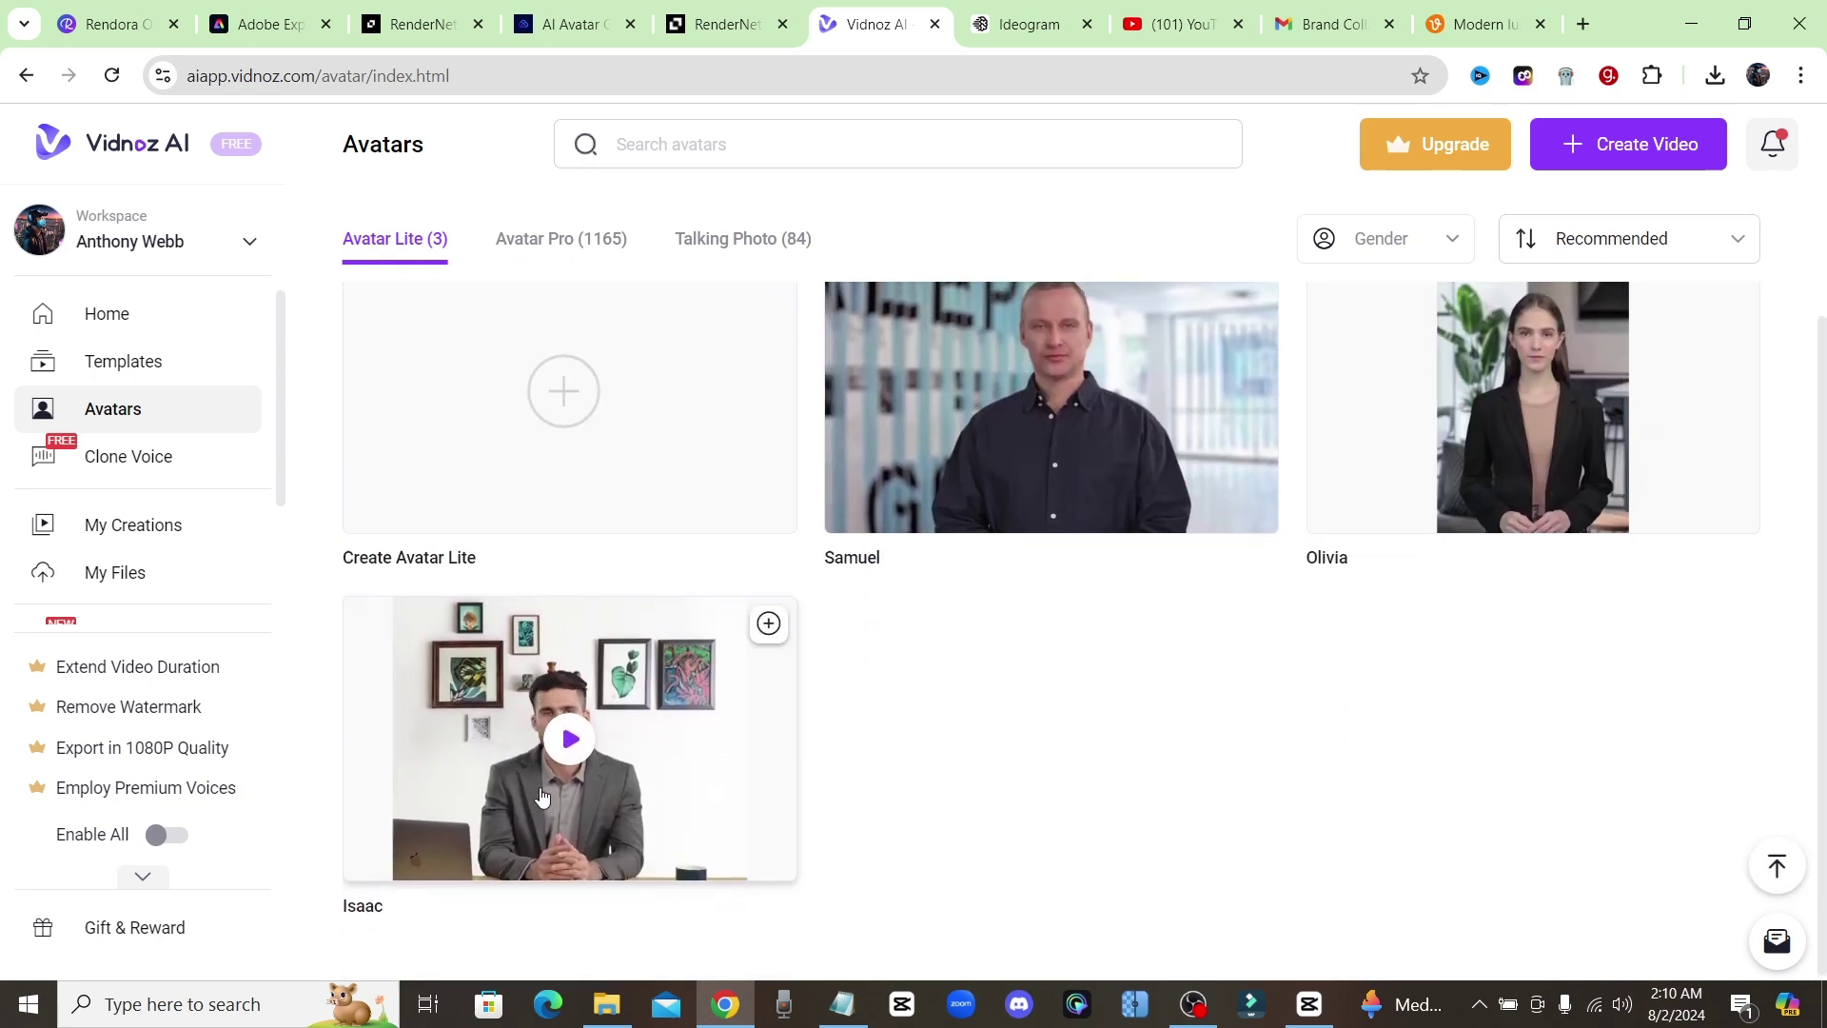
{"action": "scroll", "coordinate": [420, 673], "scroll_direction": "up", "scroll_amount": 3}
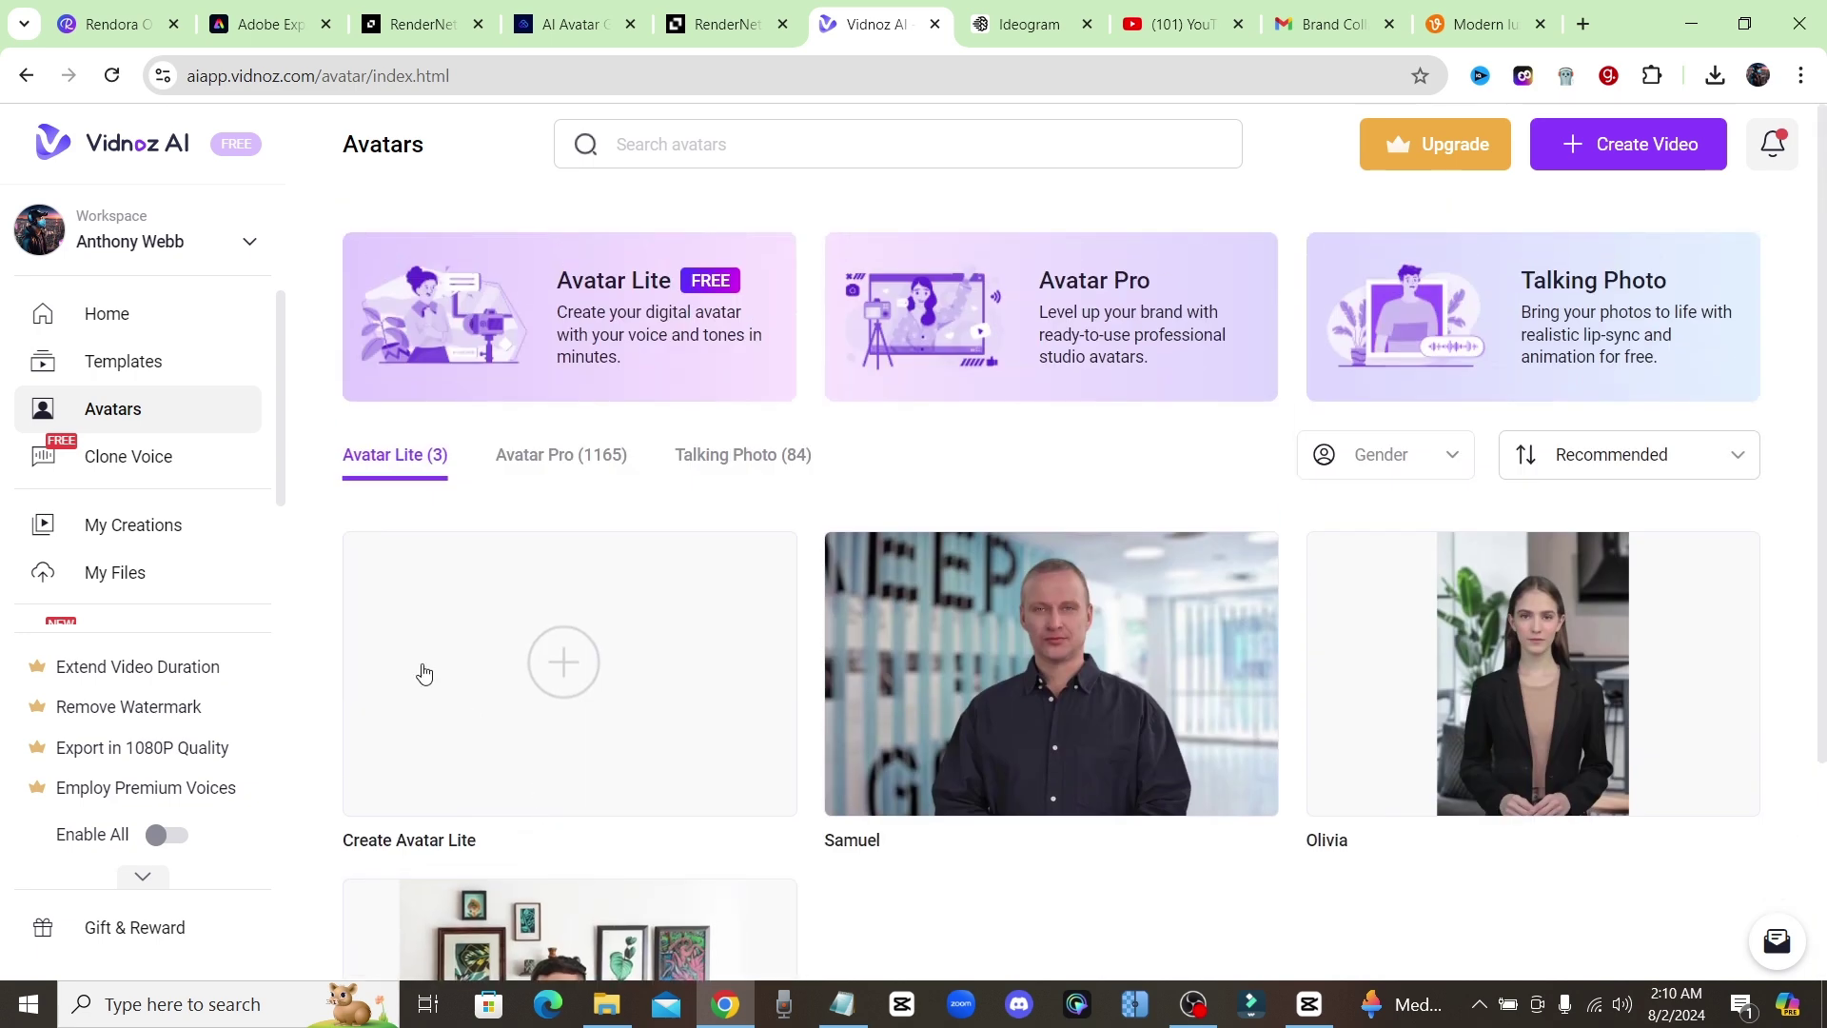
{"action": "left_click", "coordinate": [580, 457]}
{"action": "scroll", "coordinate": [778, 625], "scroll_direction": "down", "scroll_amount": 10}
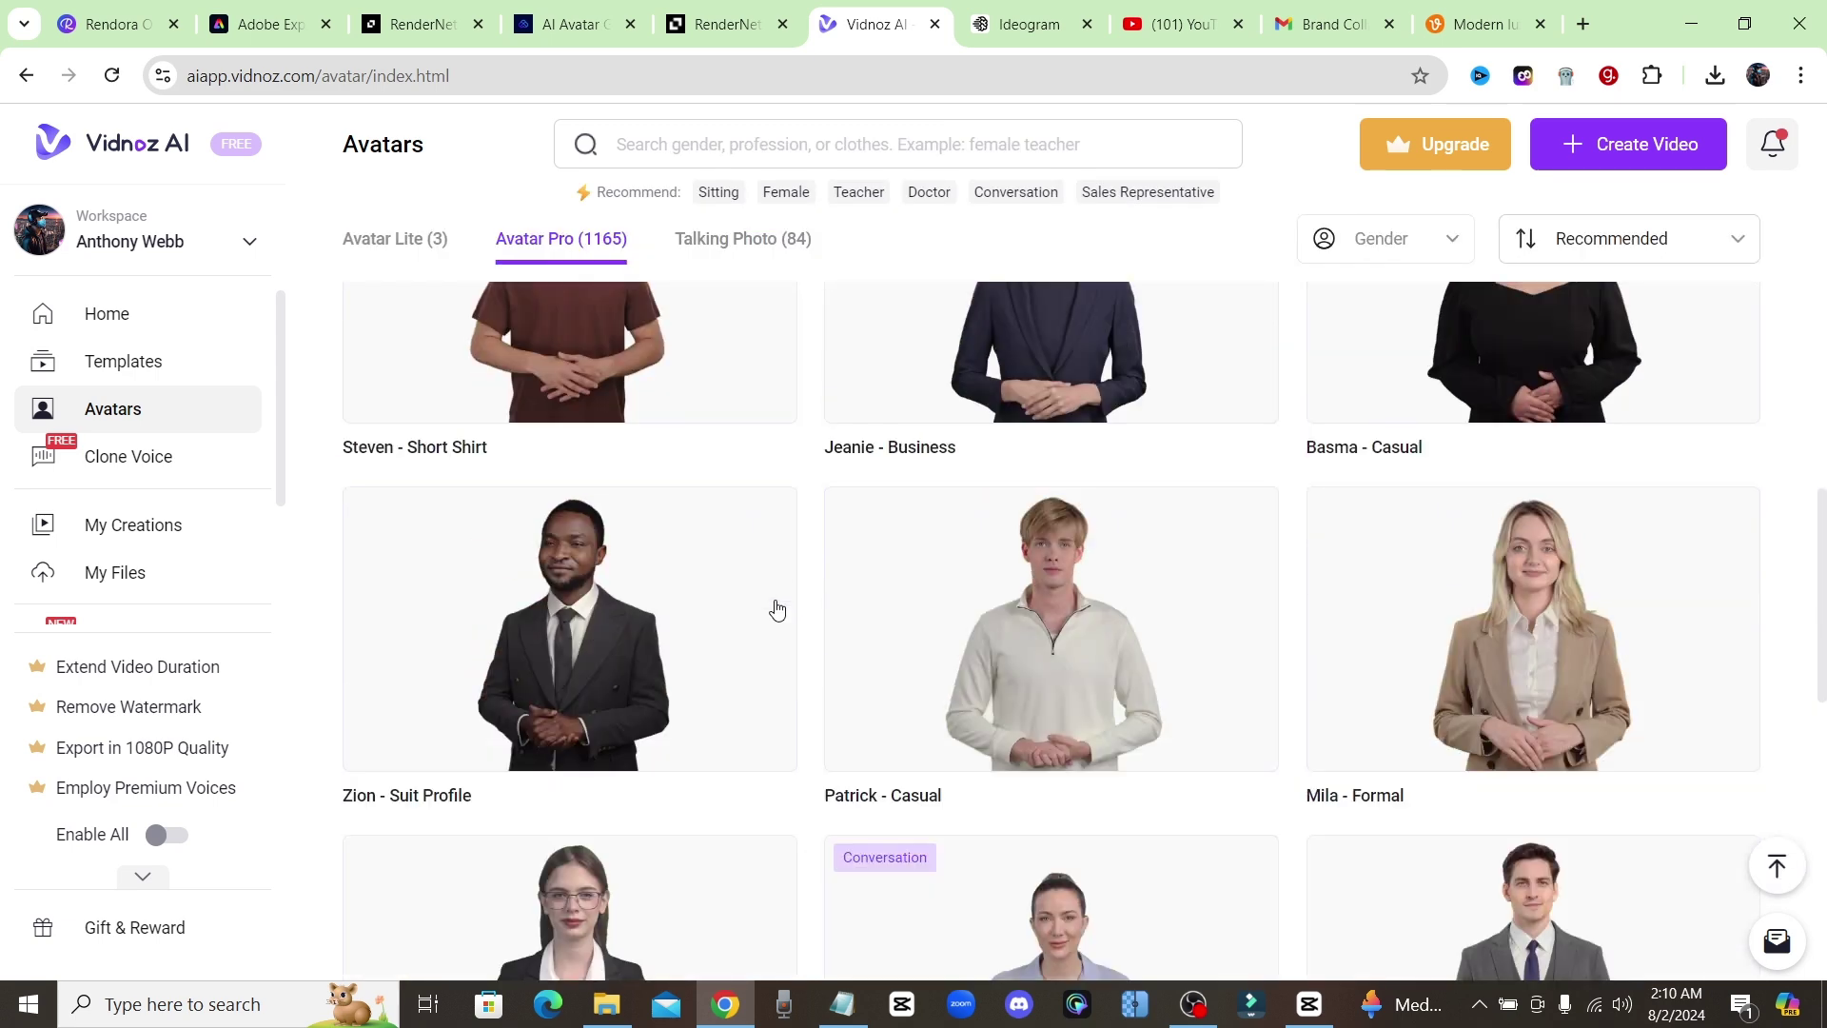
{"action": "scroll", "coordinate": [775, 607], "scroll_direction": "down", "scroll_amount": 8}
{"action": "left_click", "coordinate": [705, 761]}
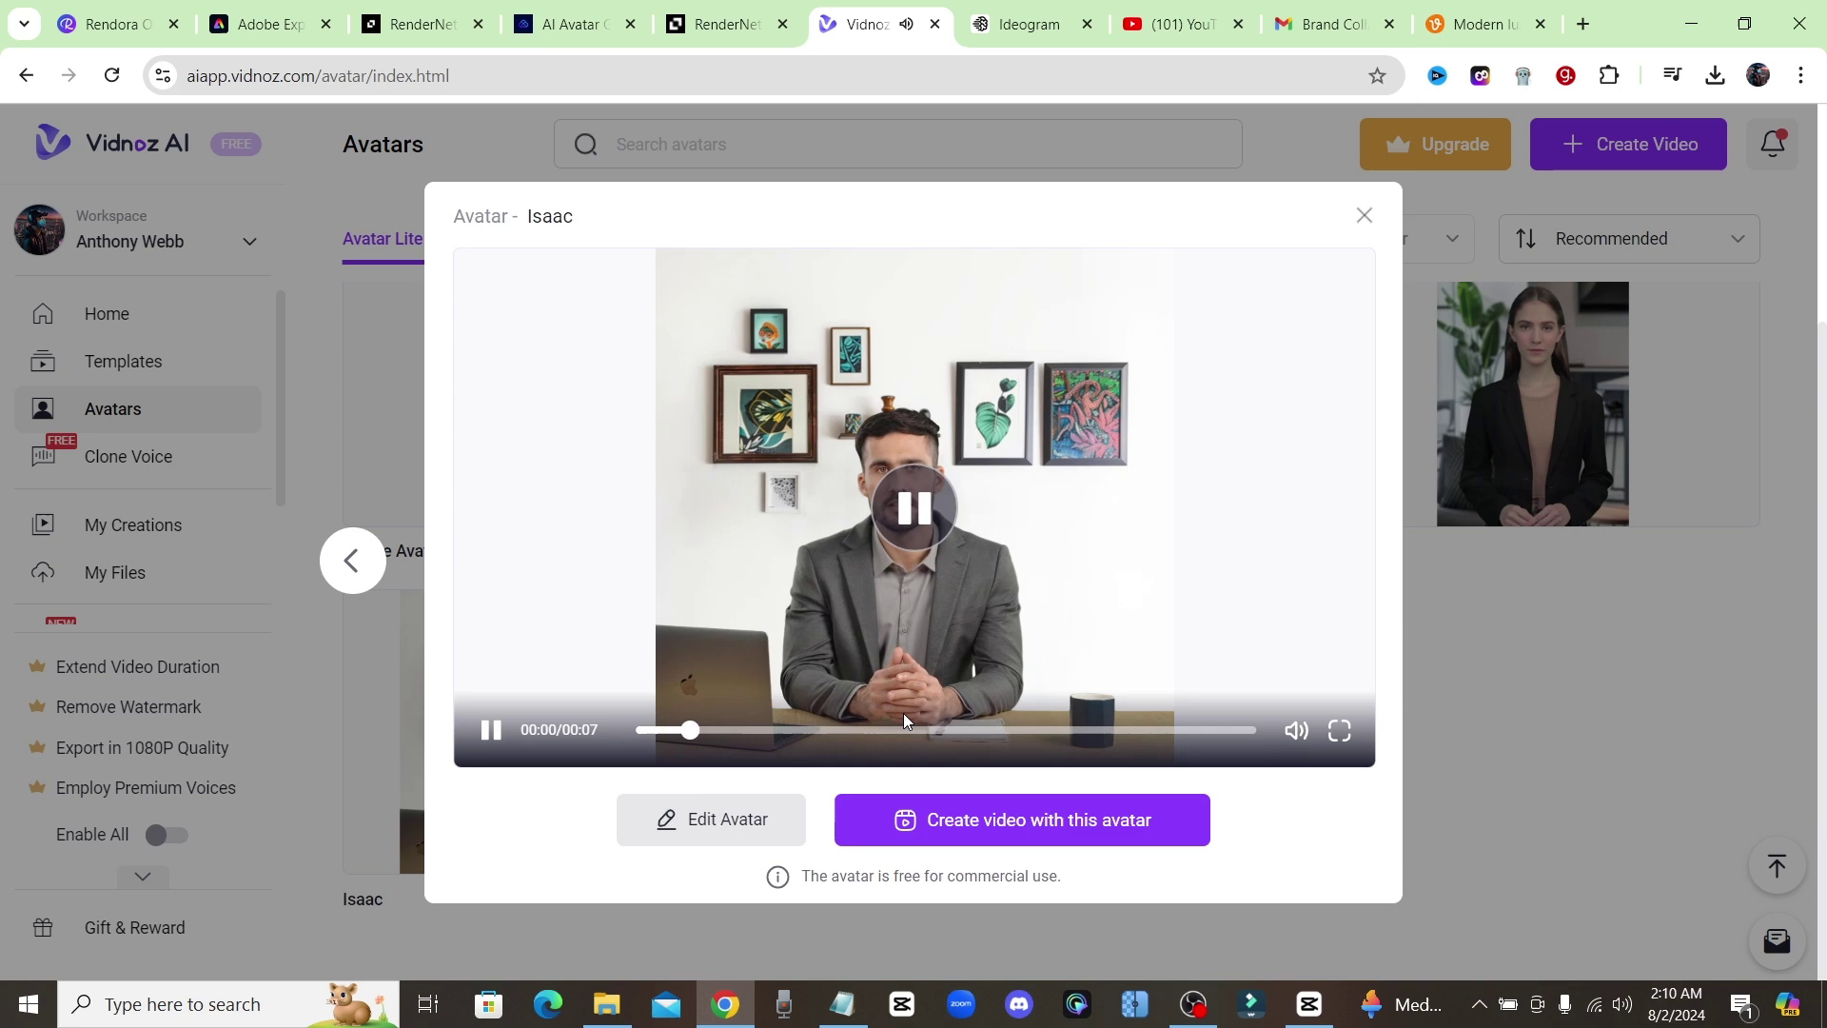
{"action": "left_click", "coordinate": [904, 722]}
{"action": "mouse_move", "coordinate": [963, 853]}
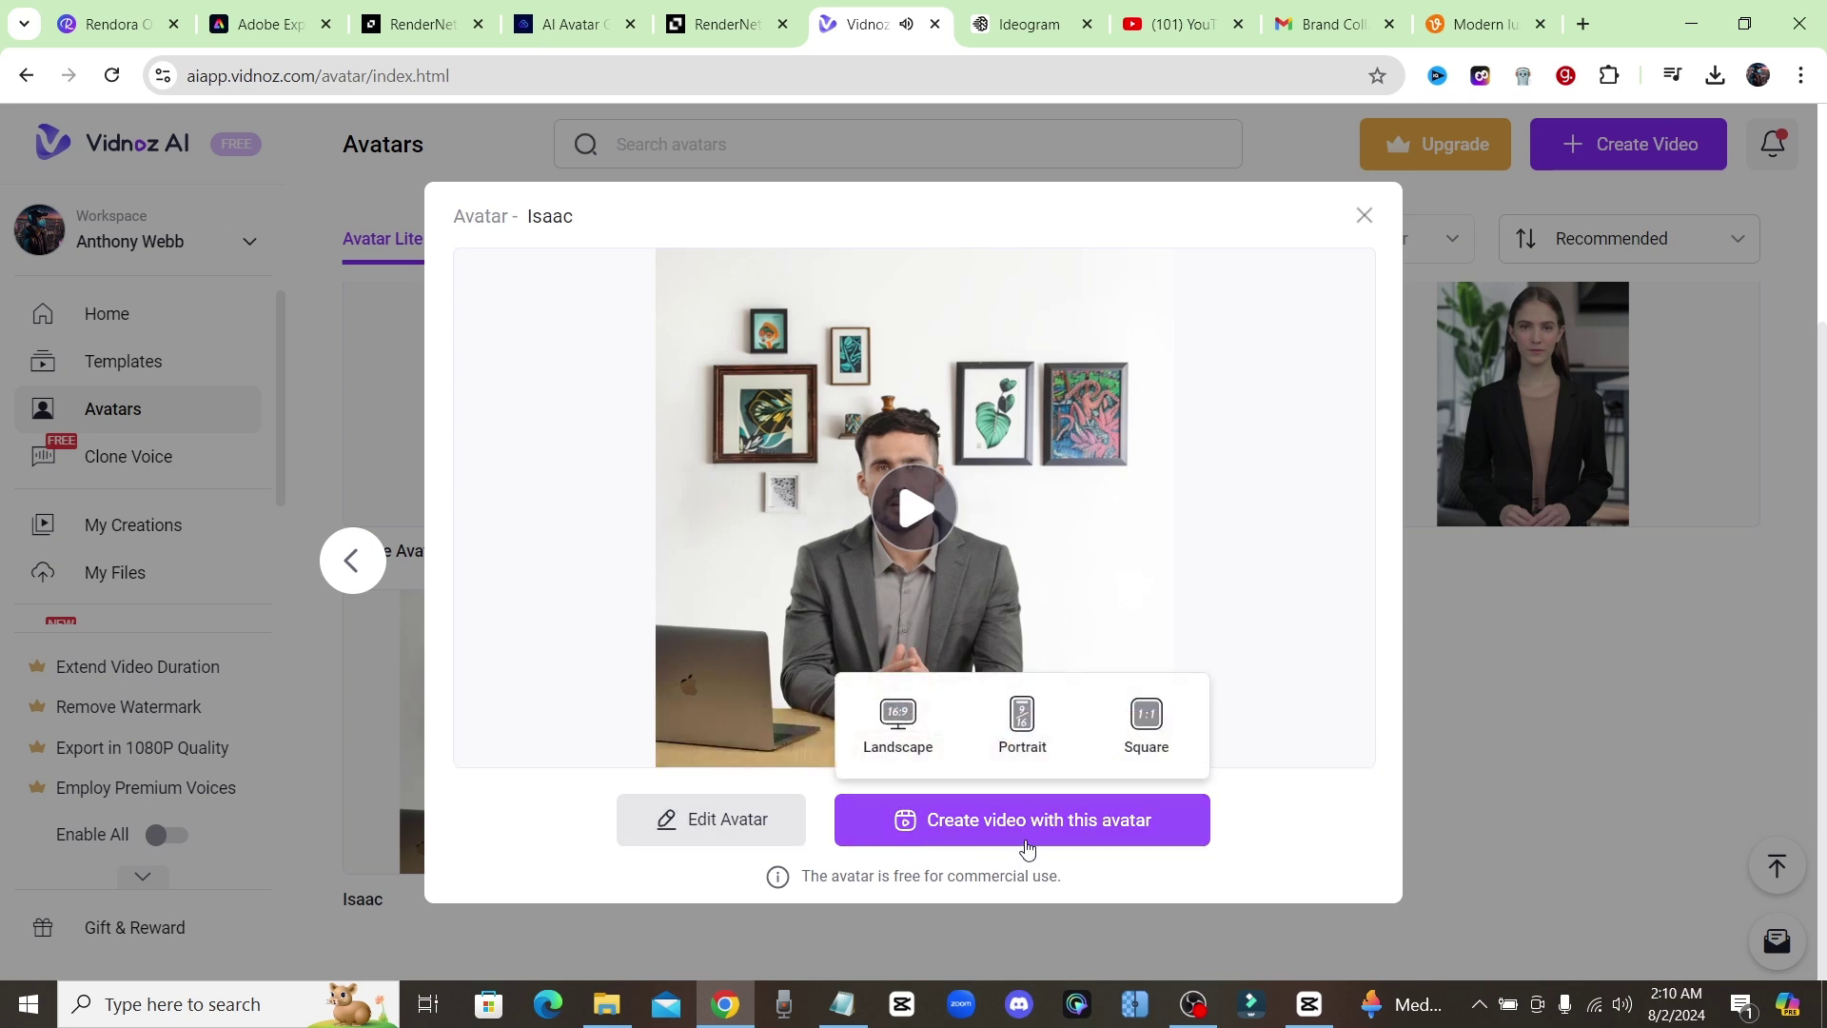
Start a landscape Isaac video and replace the welcome line with the YouTube affiliate script.
{"action": "left_click", "coordinate": [904, 731]}
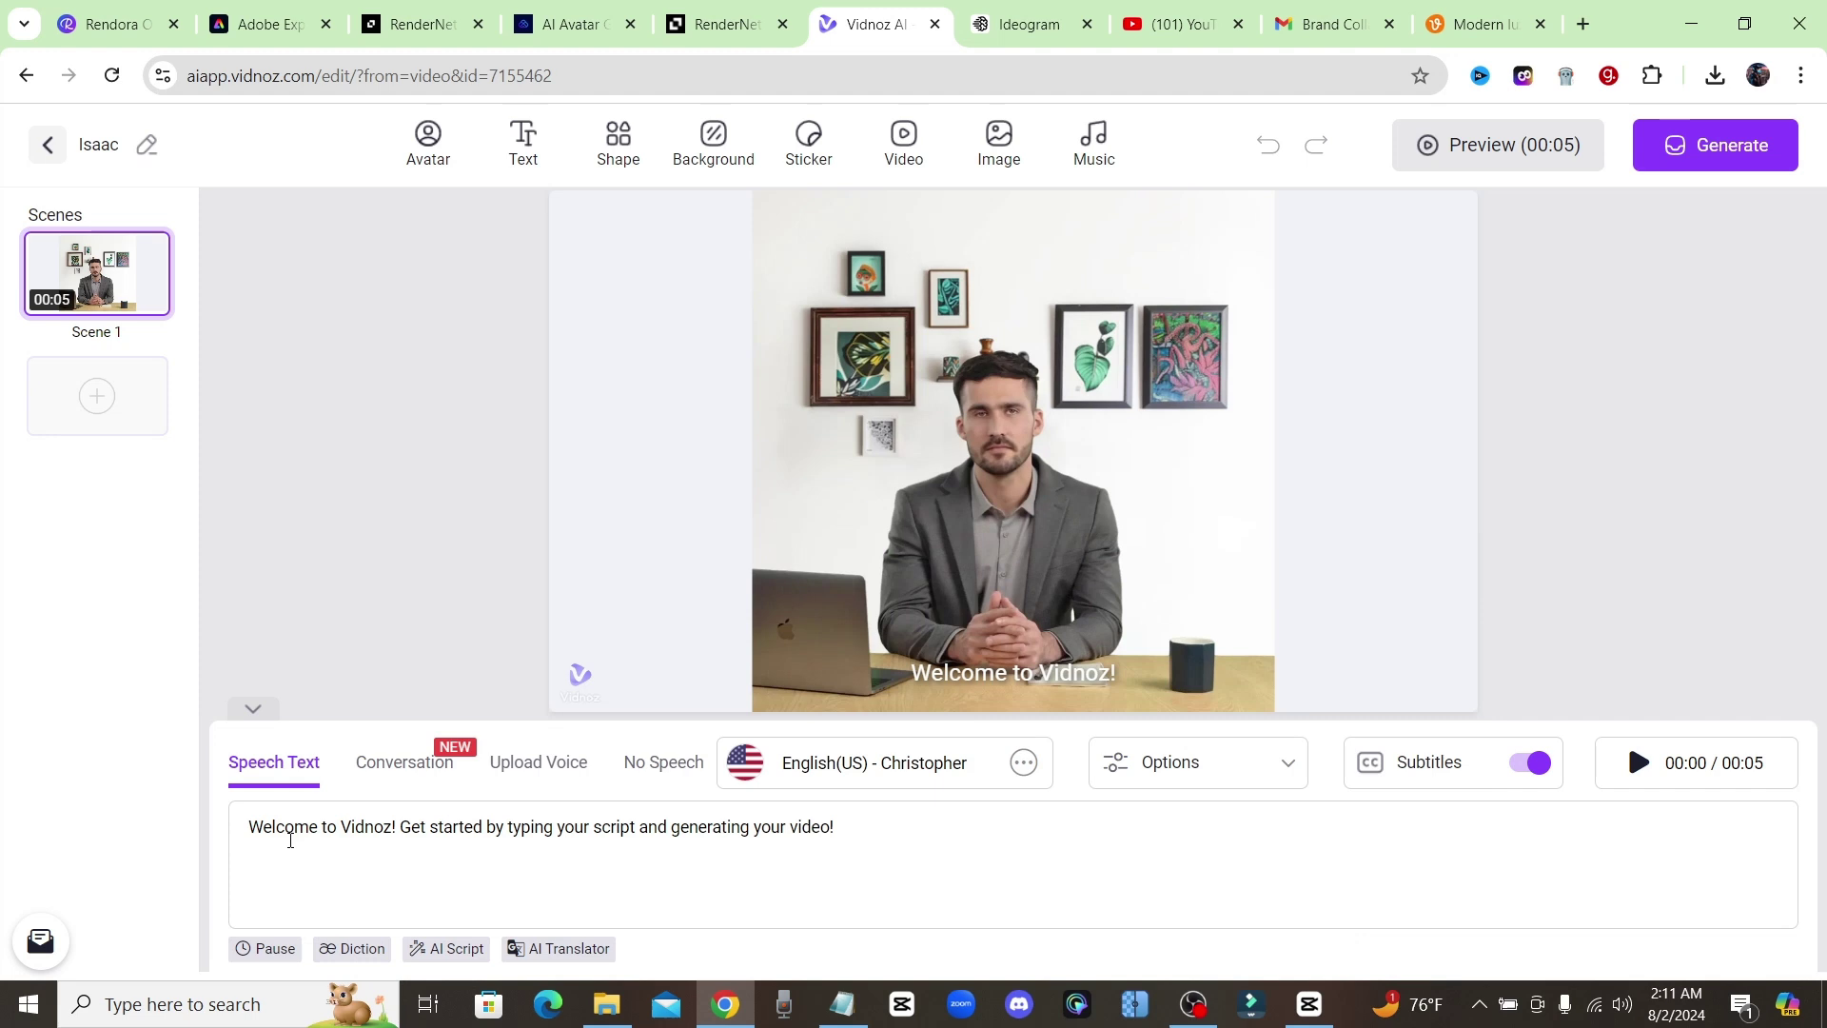
{"action": "left_click_drag", "start_coordinate": [818, 838], "coordinate": [238, 861]}
{"action": "right_click", "coordinate": [286, 832]}
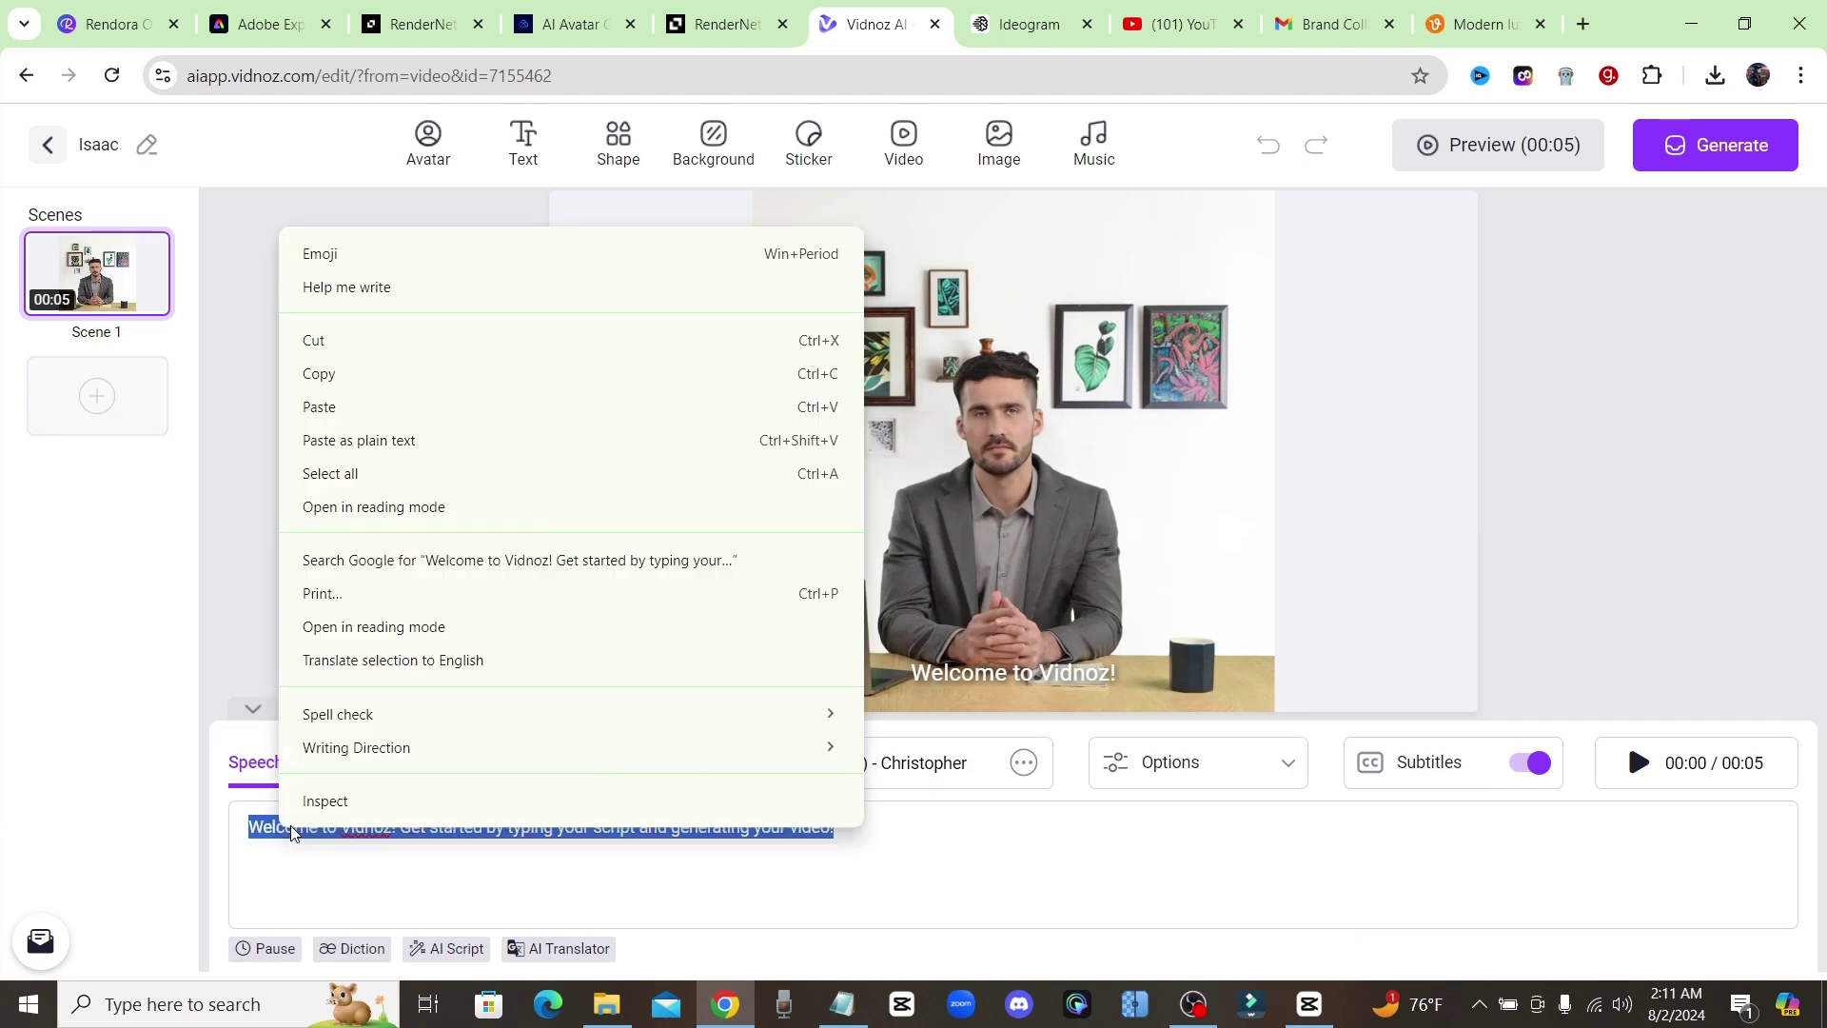
{"action": "left_click", "coordinate": [400, 439]}
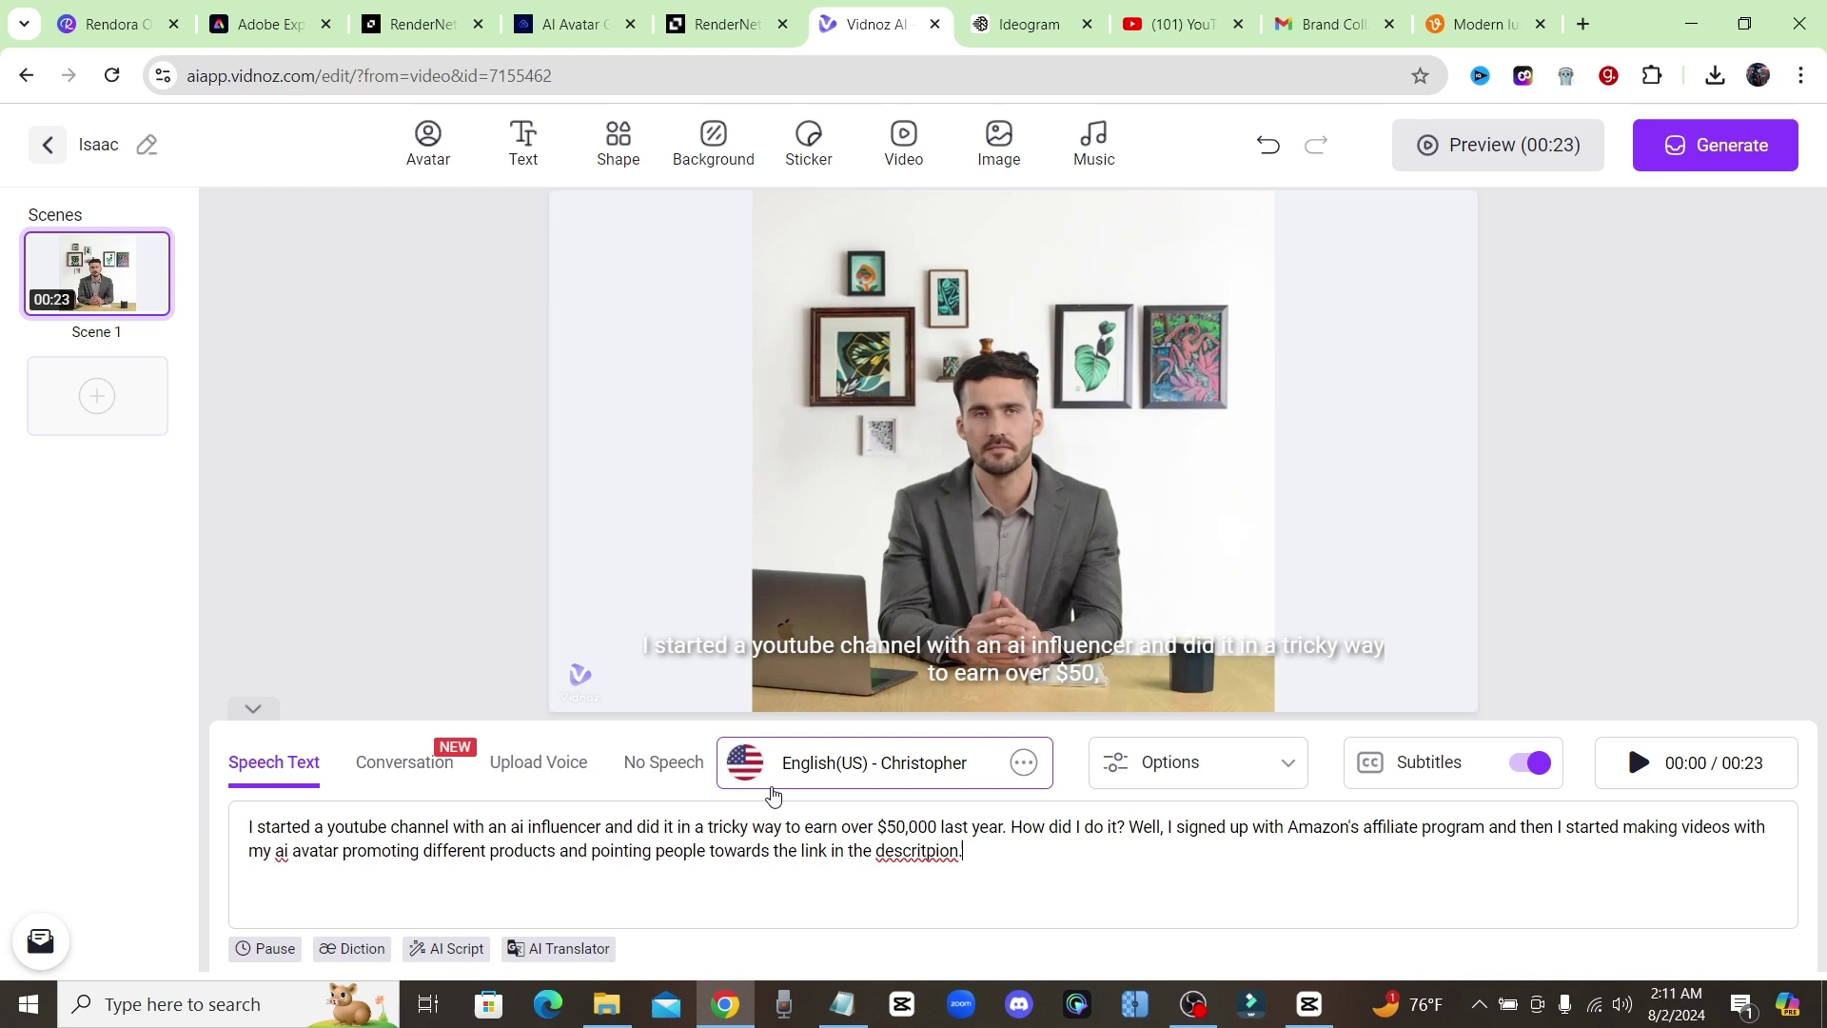
Set Isaac's voice to English (UK) Ethan, then look over the text styles and shapes.
{"action": "left_click", "coordinate": [910, 765]}
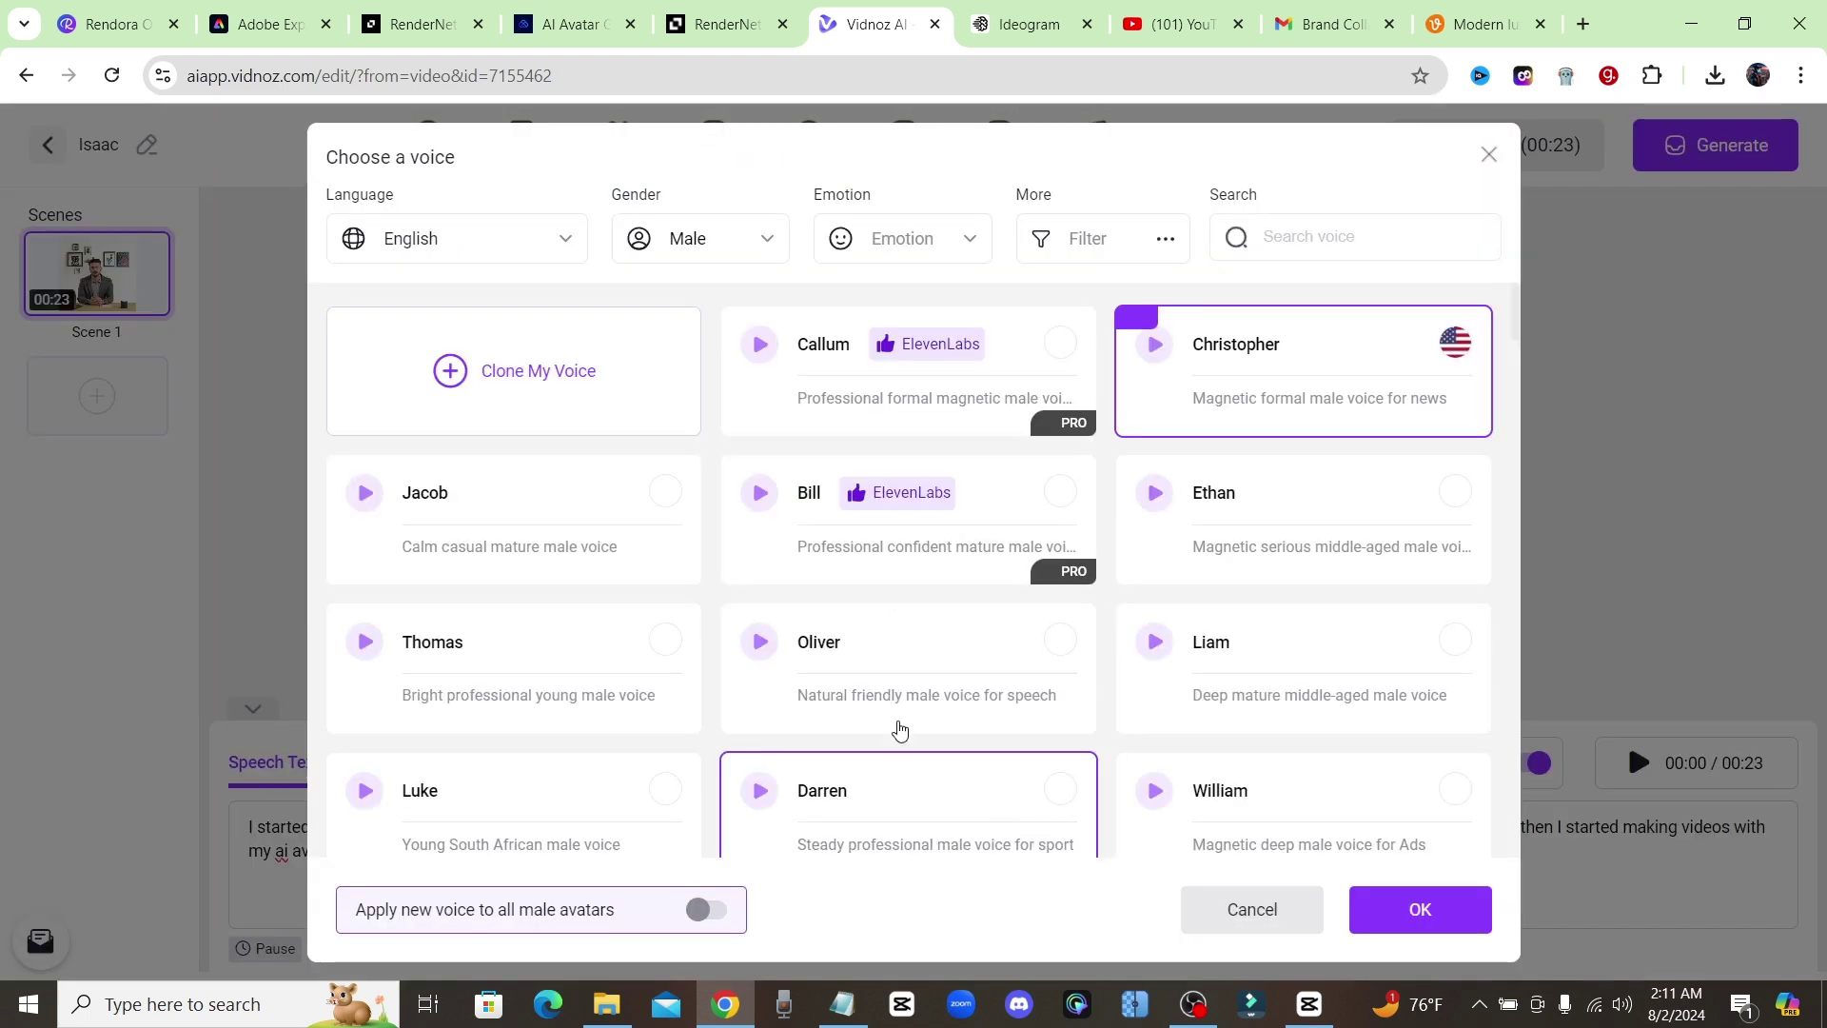
{"action": "scroll", "coordinate": [1387, 457], "scroll_direction": "down", "scroll_amount": 1}
{"action": "left_click", "coordinate": [1387, 457]}
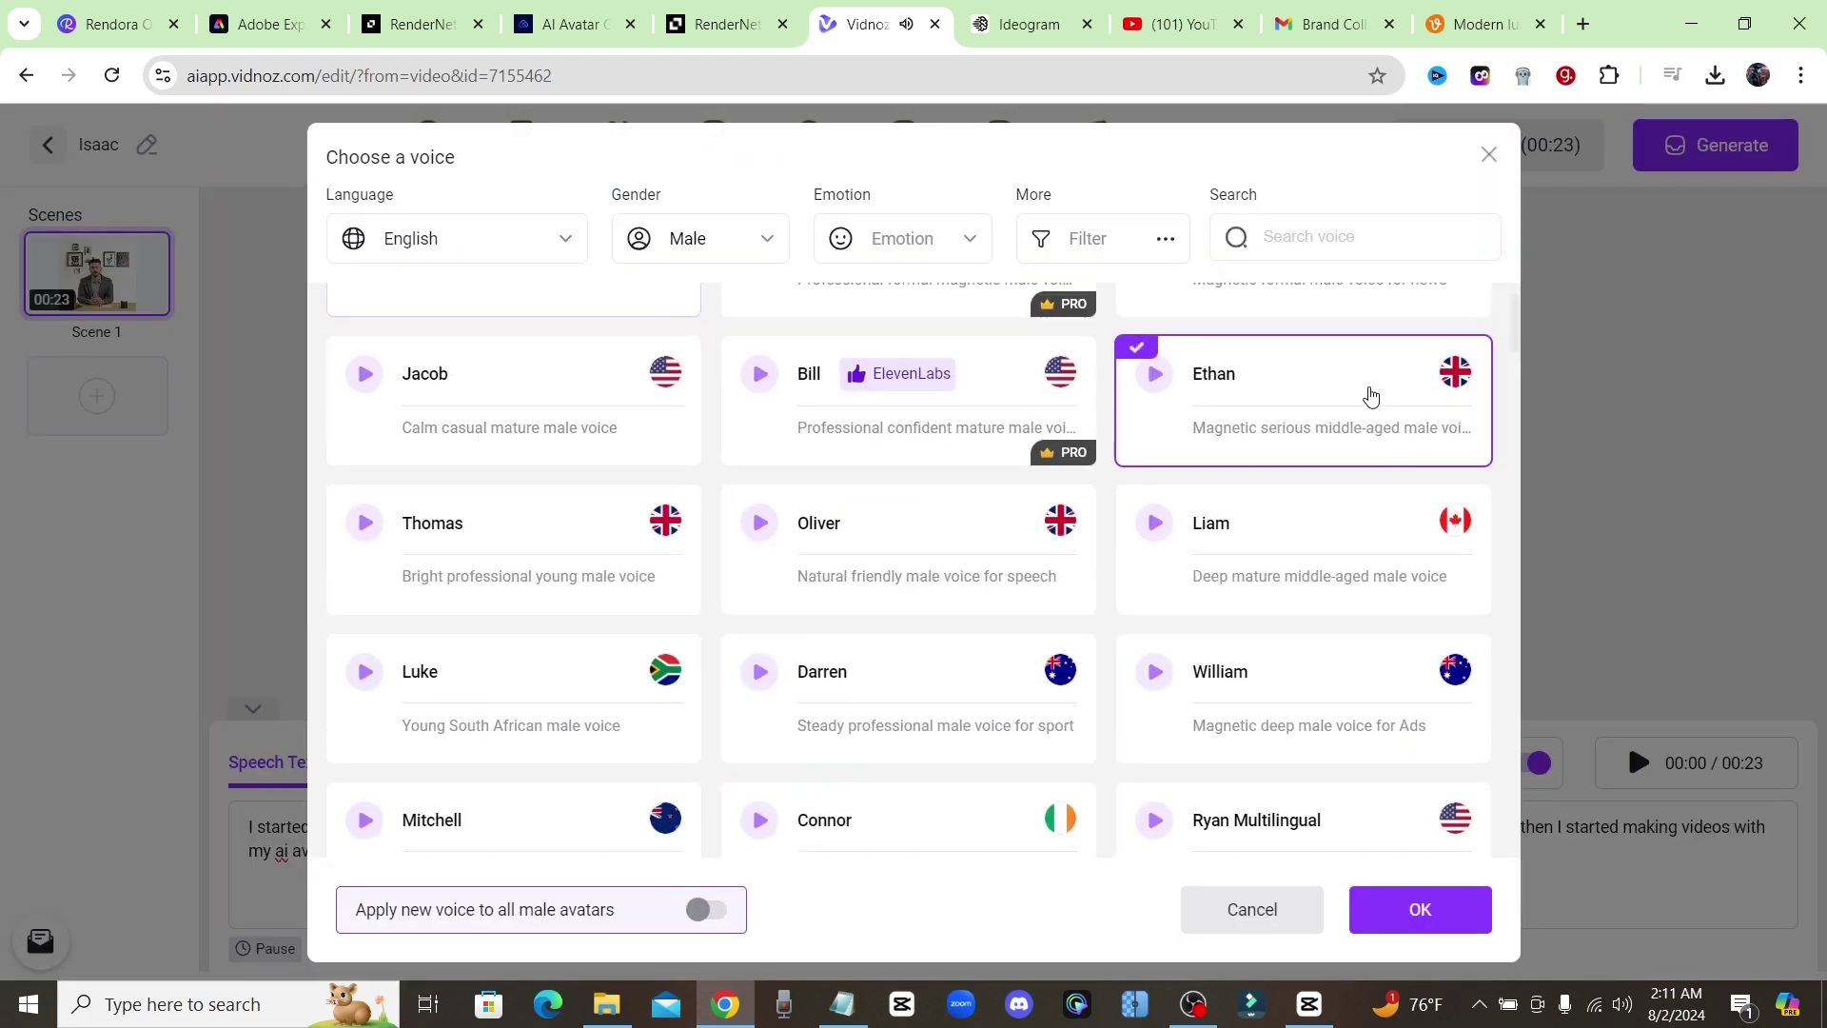
{"action": "left_click", "coordinate": [1449, 906]}
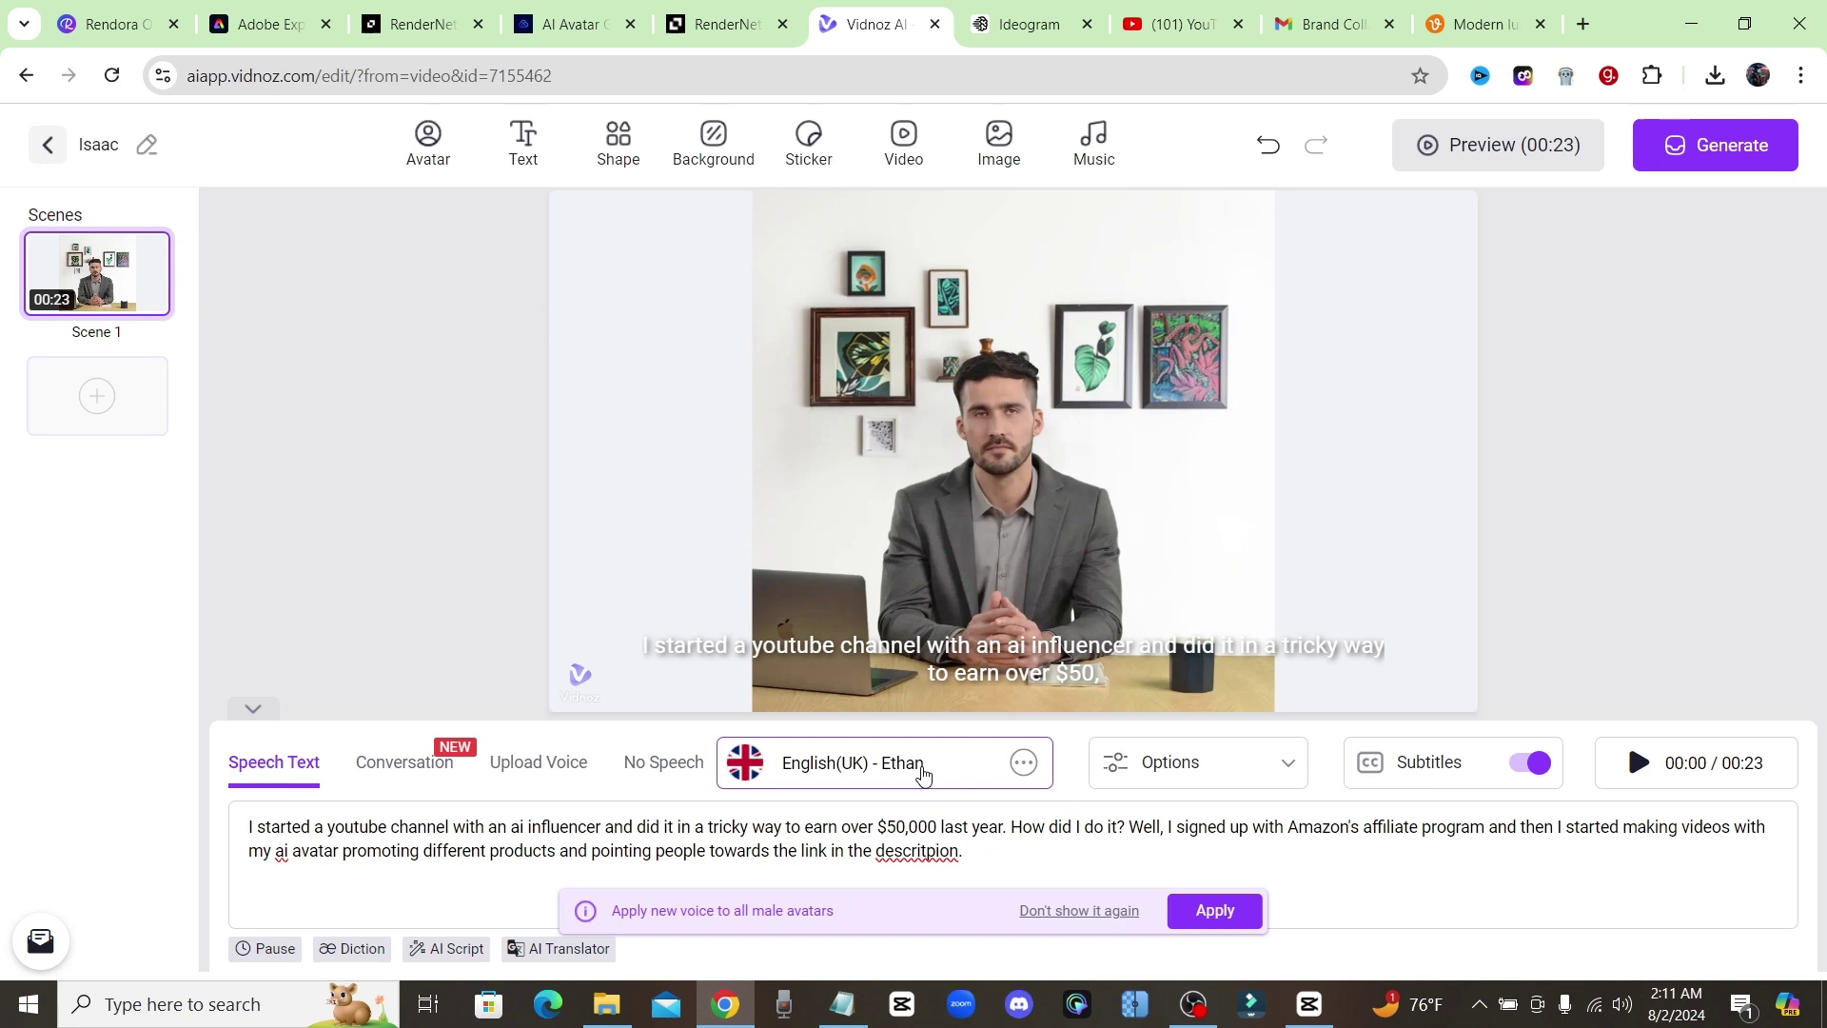
{"action": "left_click", "coordinate": [523, 143]}
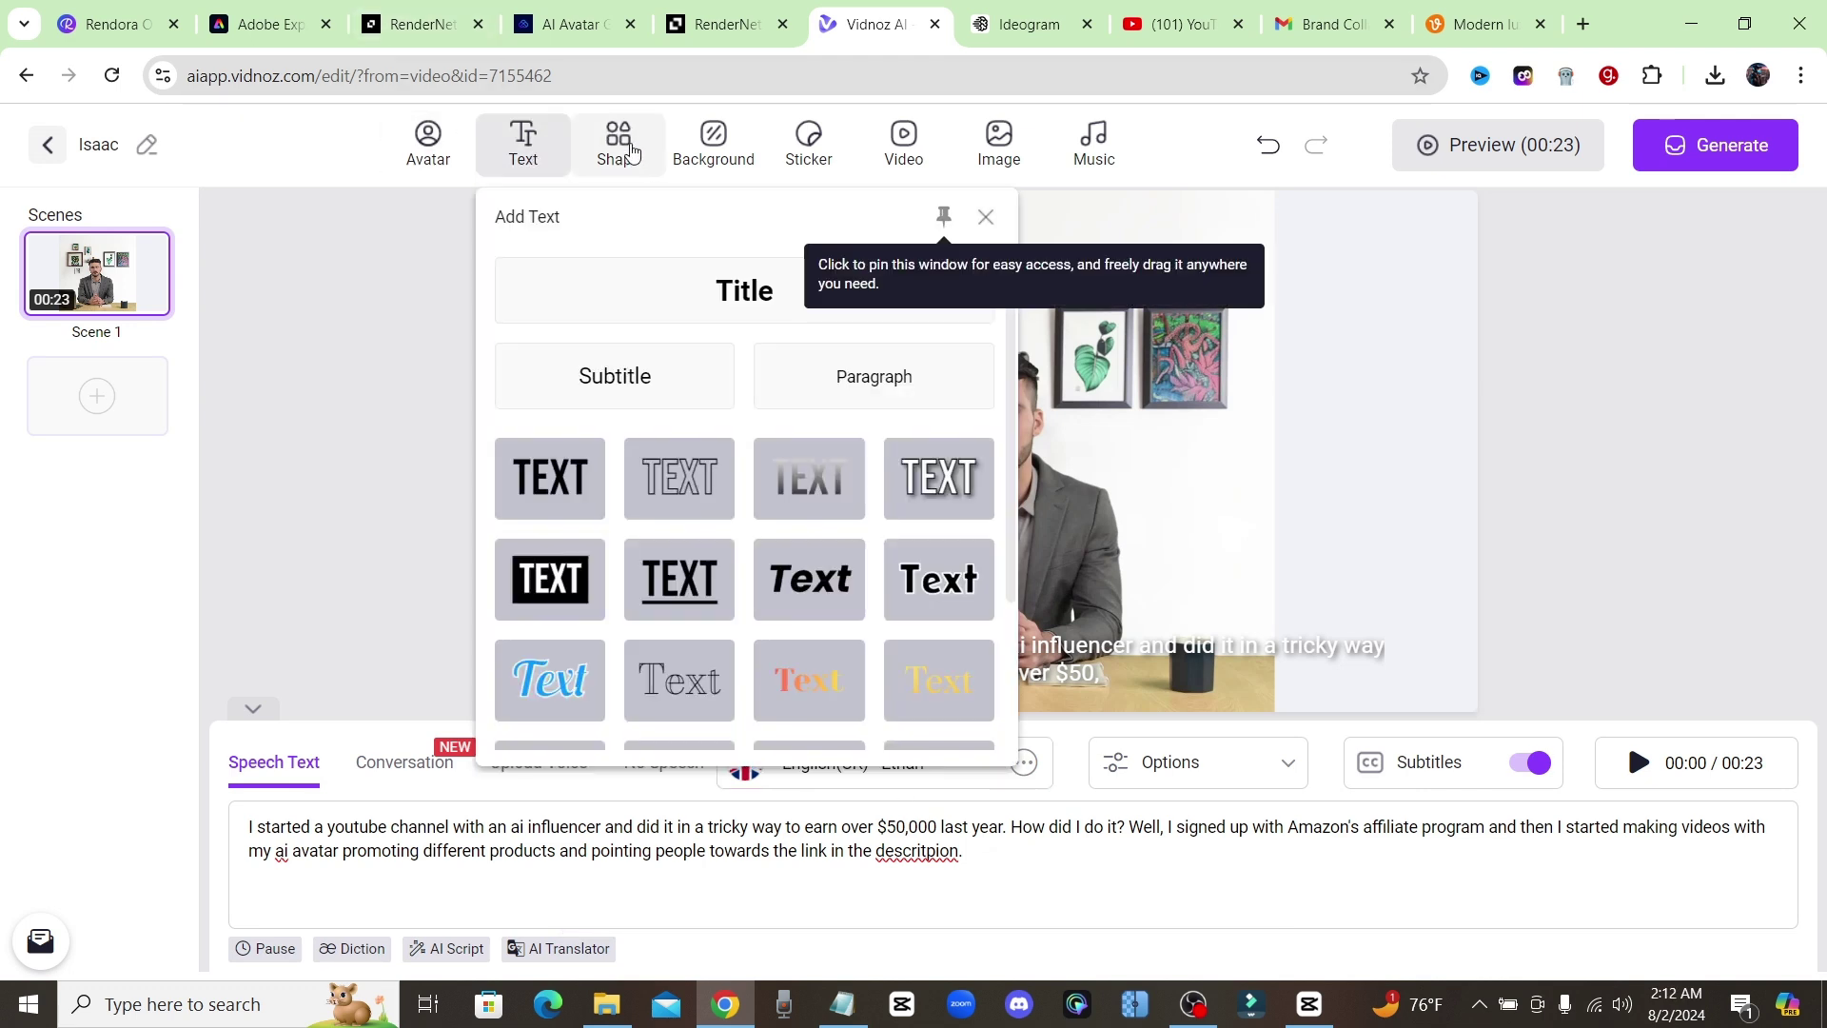
{"action": "left_click", "coordinate": [633, 147]}
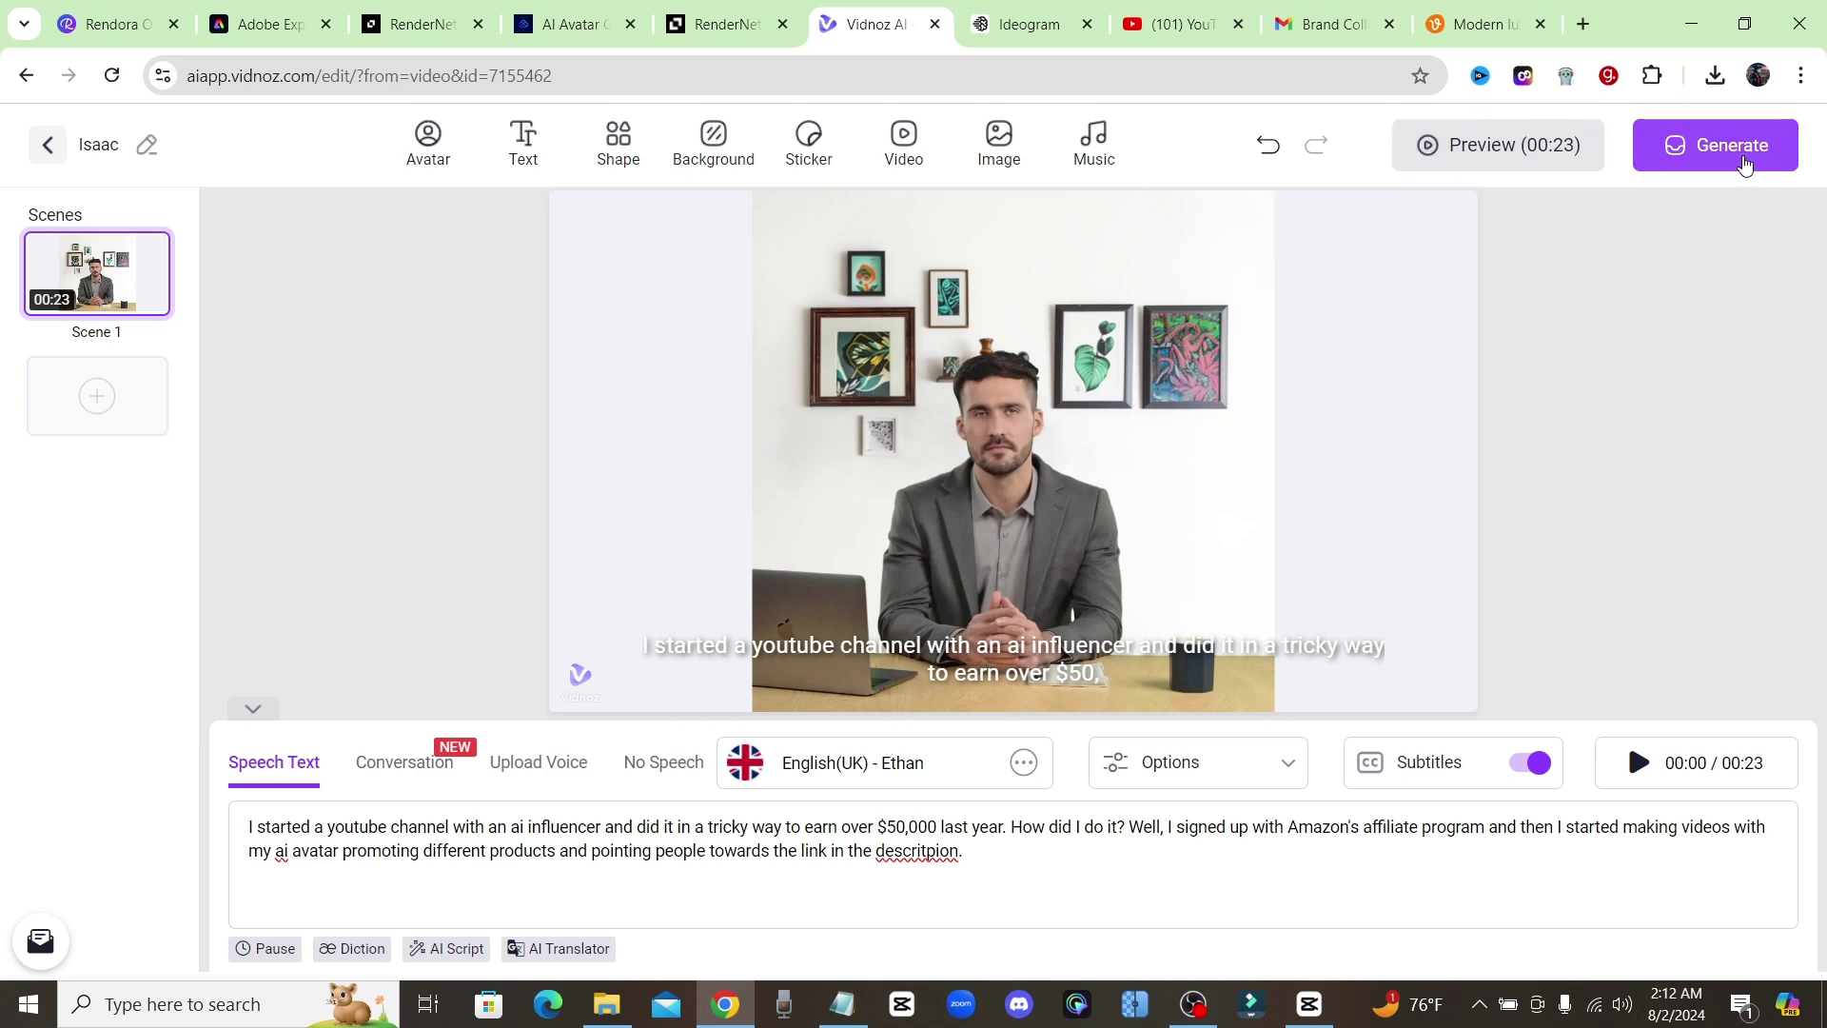
Generate the Isaac video and play the finished 19-second clip in My Creations.
{"action": "left_click", "coordinate": [1745, 160]}
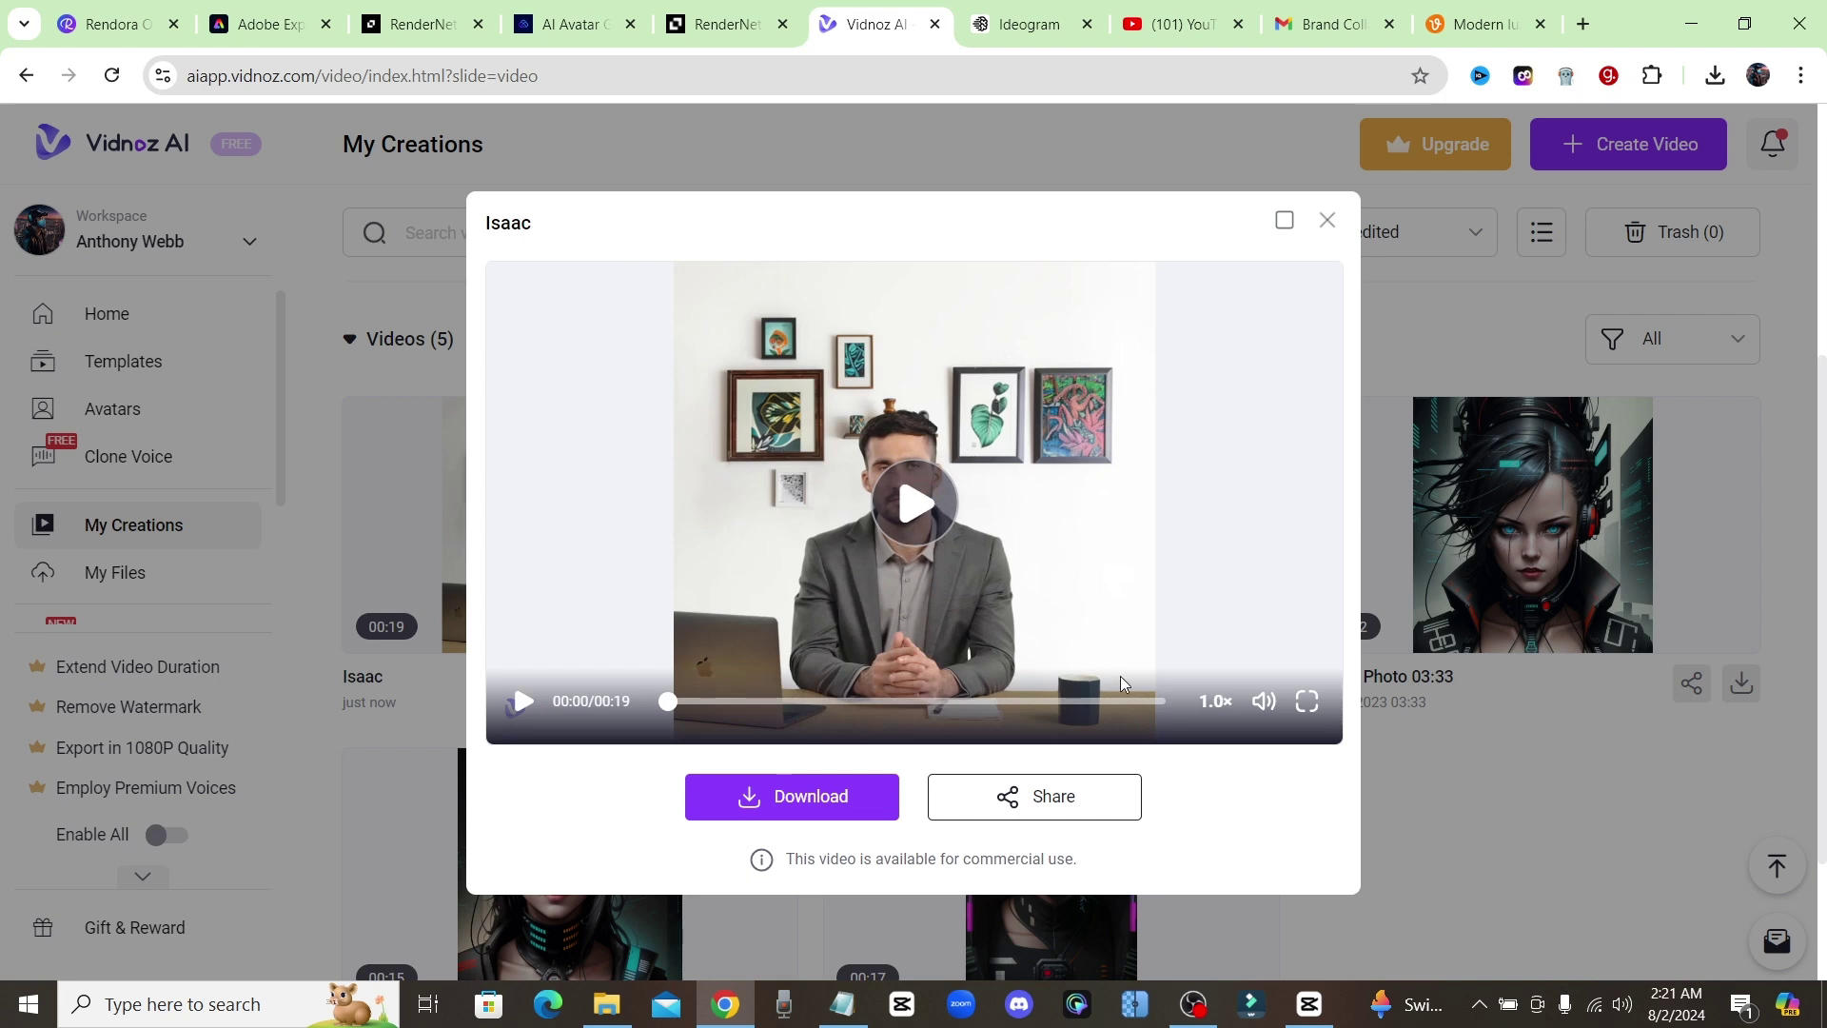
{"action": "left_click", "coordinate": [954, 564]}
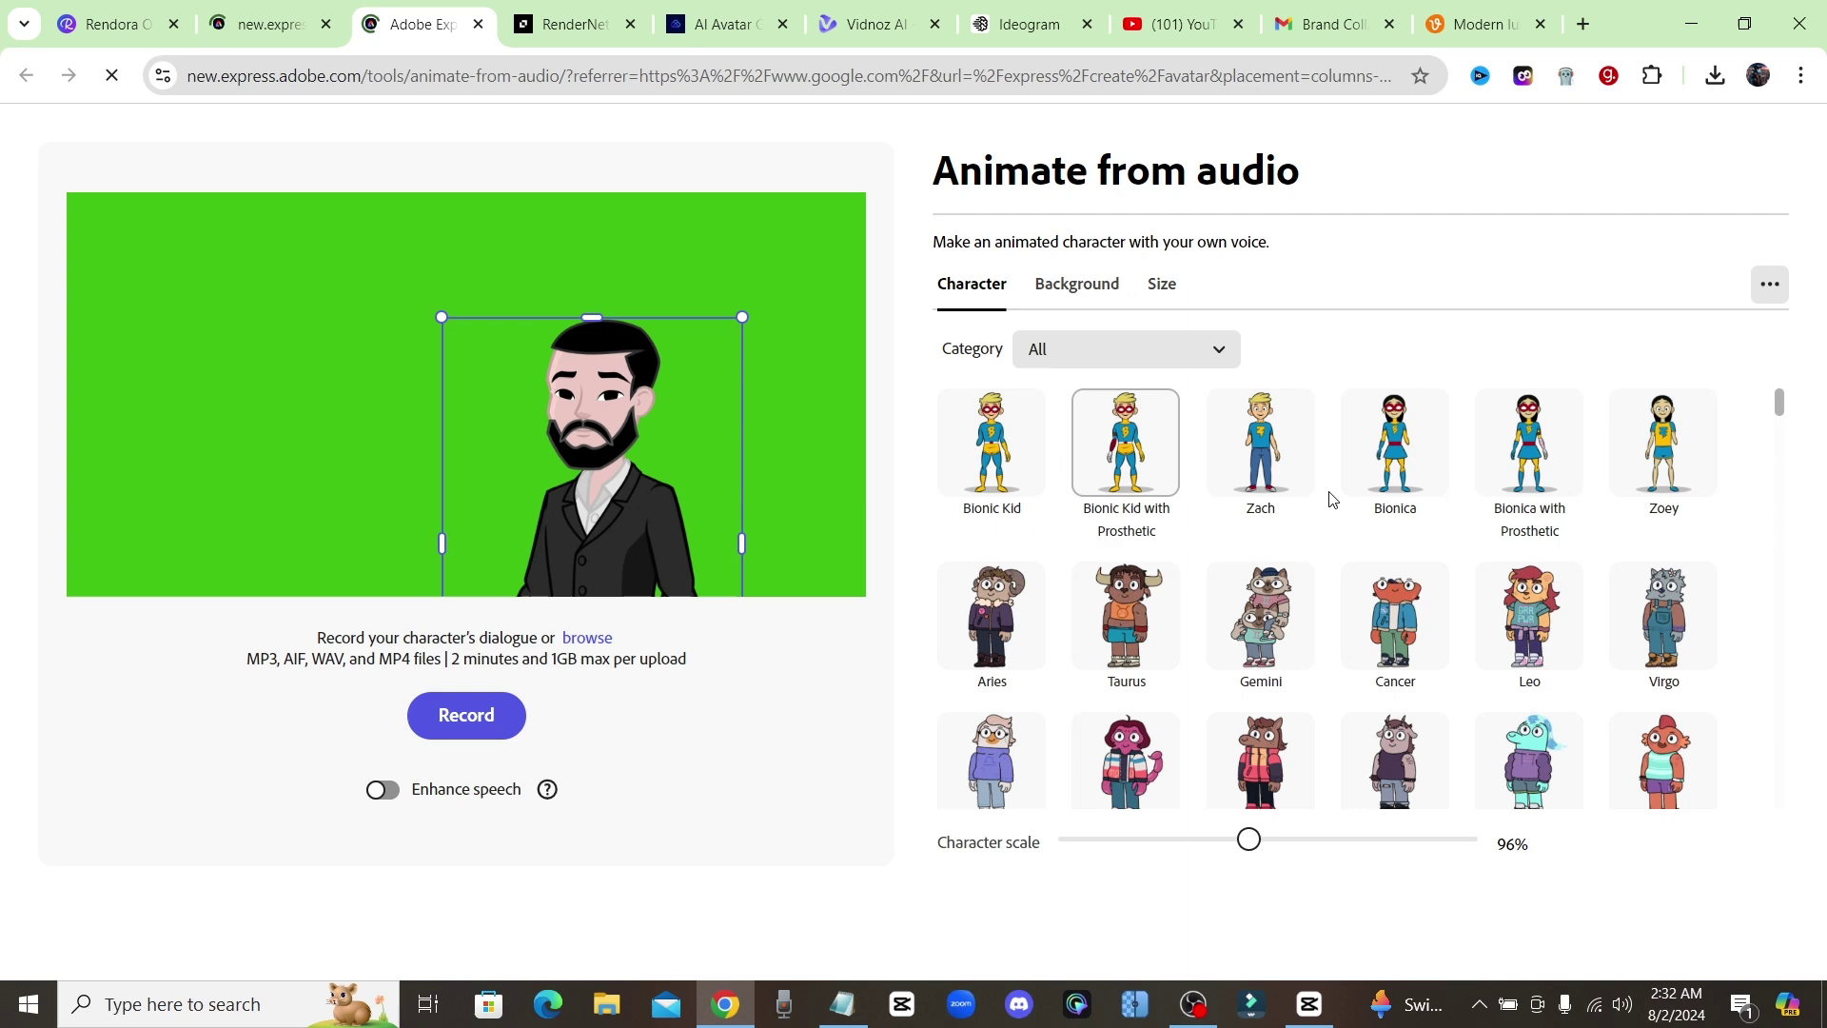
Scroll the Animate from audio character grid down to the Barrett wheelchair character.
{"action": "scroll", "coordinate": [1523, 566], "scroll_direction": "down", "scroll_amount": 4}
{"action": "scroll", "coordinate": [1474, 543], "scroll_direction": "down", "scroll_amount": 2}
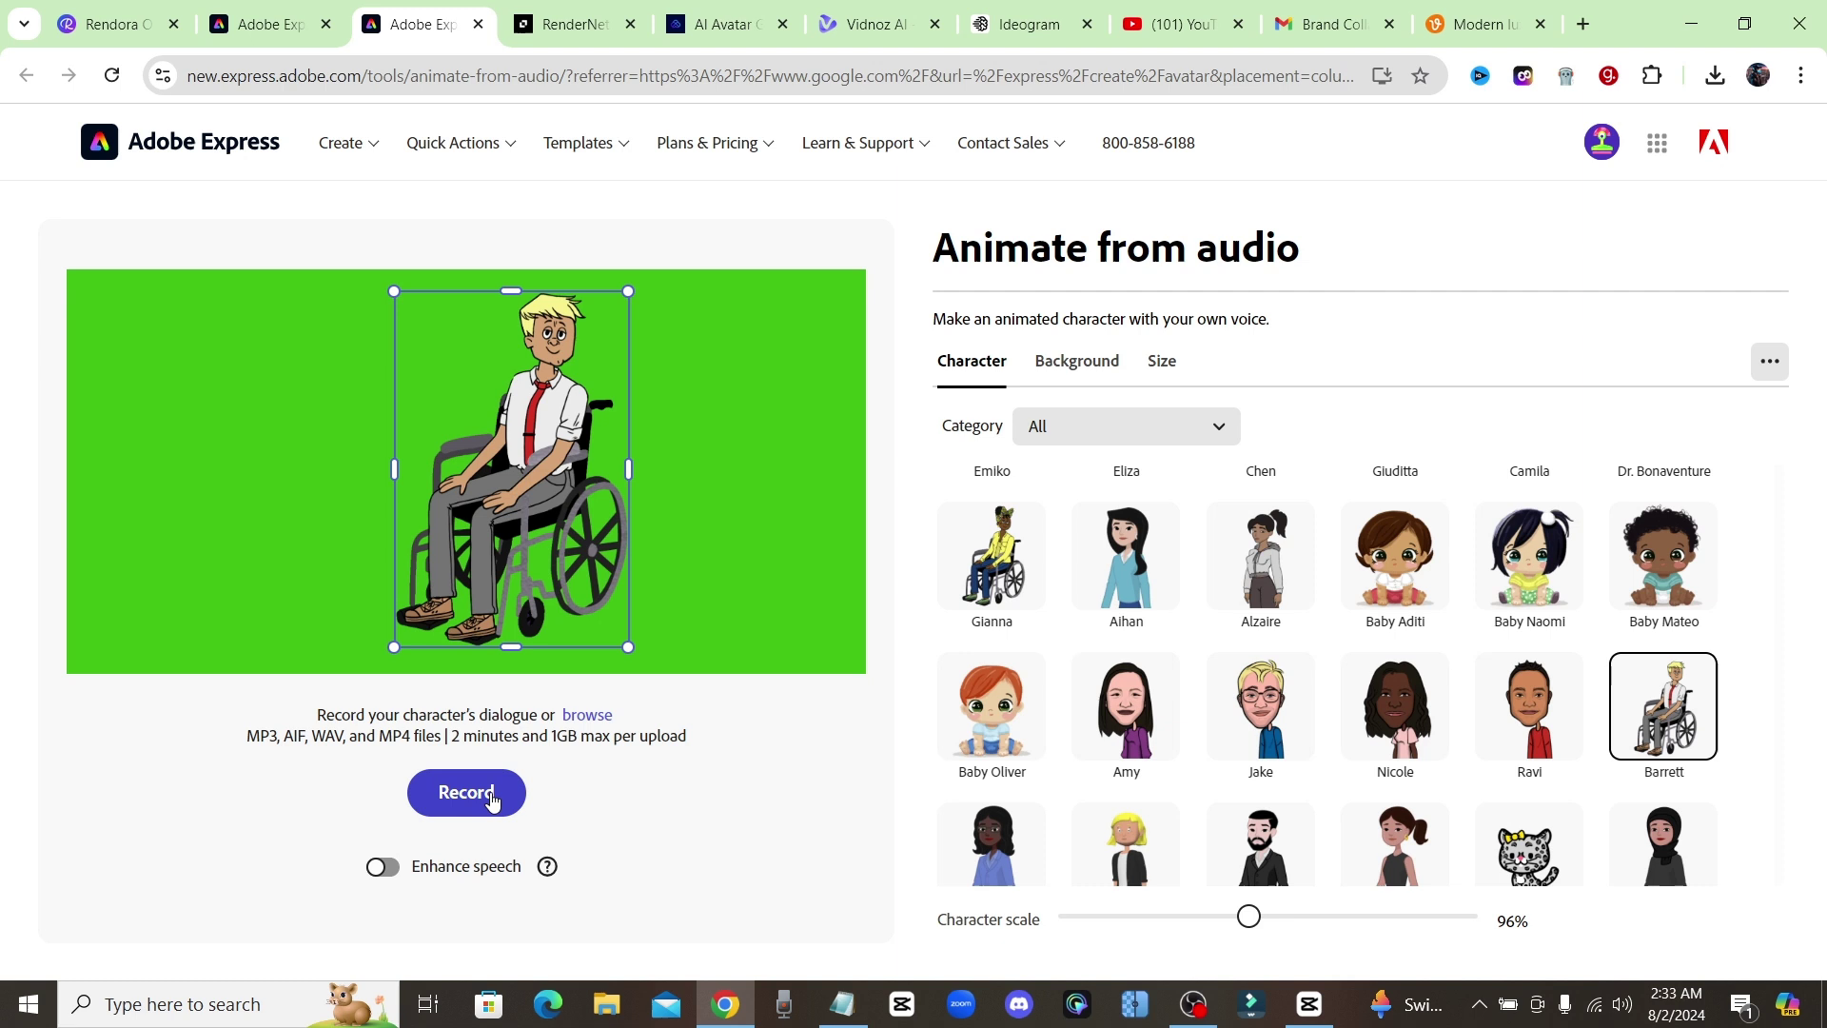
Record about 40 seconds of spoken dialogue to generate a 40.9-second Barrett animation.
{"action": "left_click", "coordinate": [493, 802]}
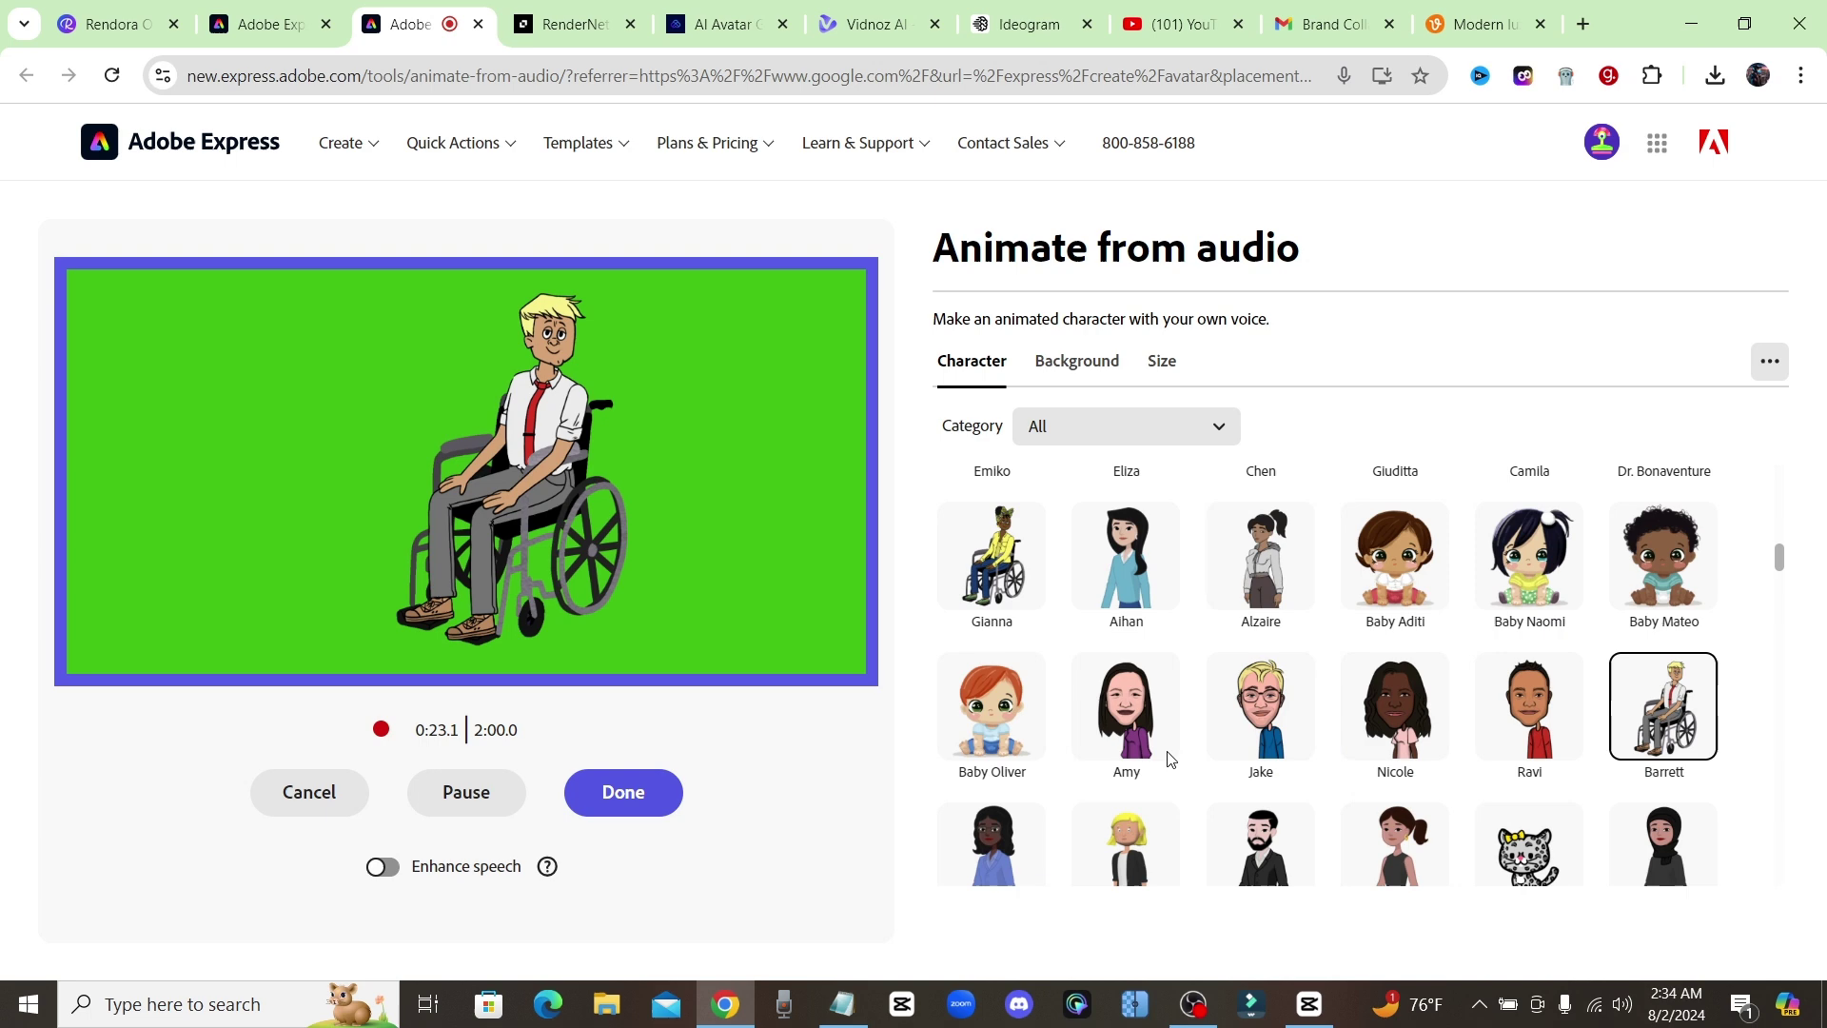
{"action": "scroll", "coordinate": [1047, 644], "scroll_direction": "down", "scroll_amount": 3}
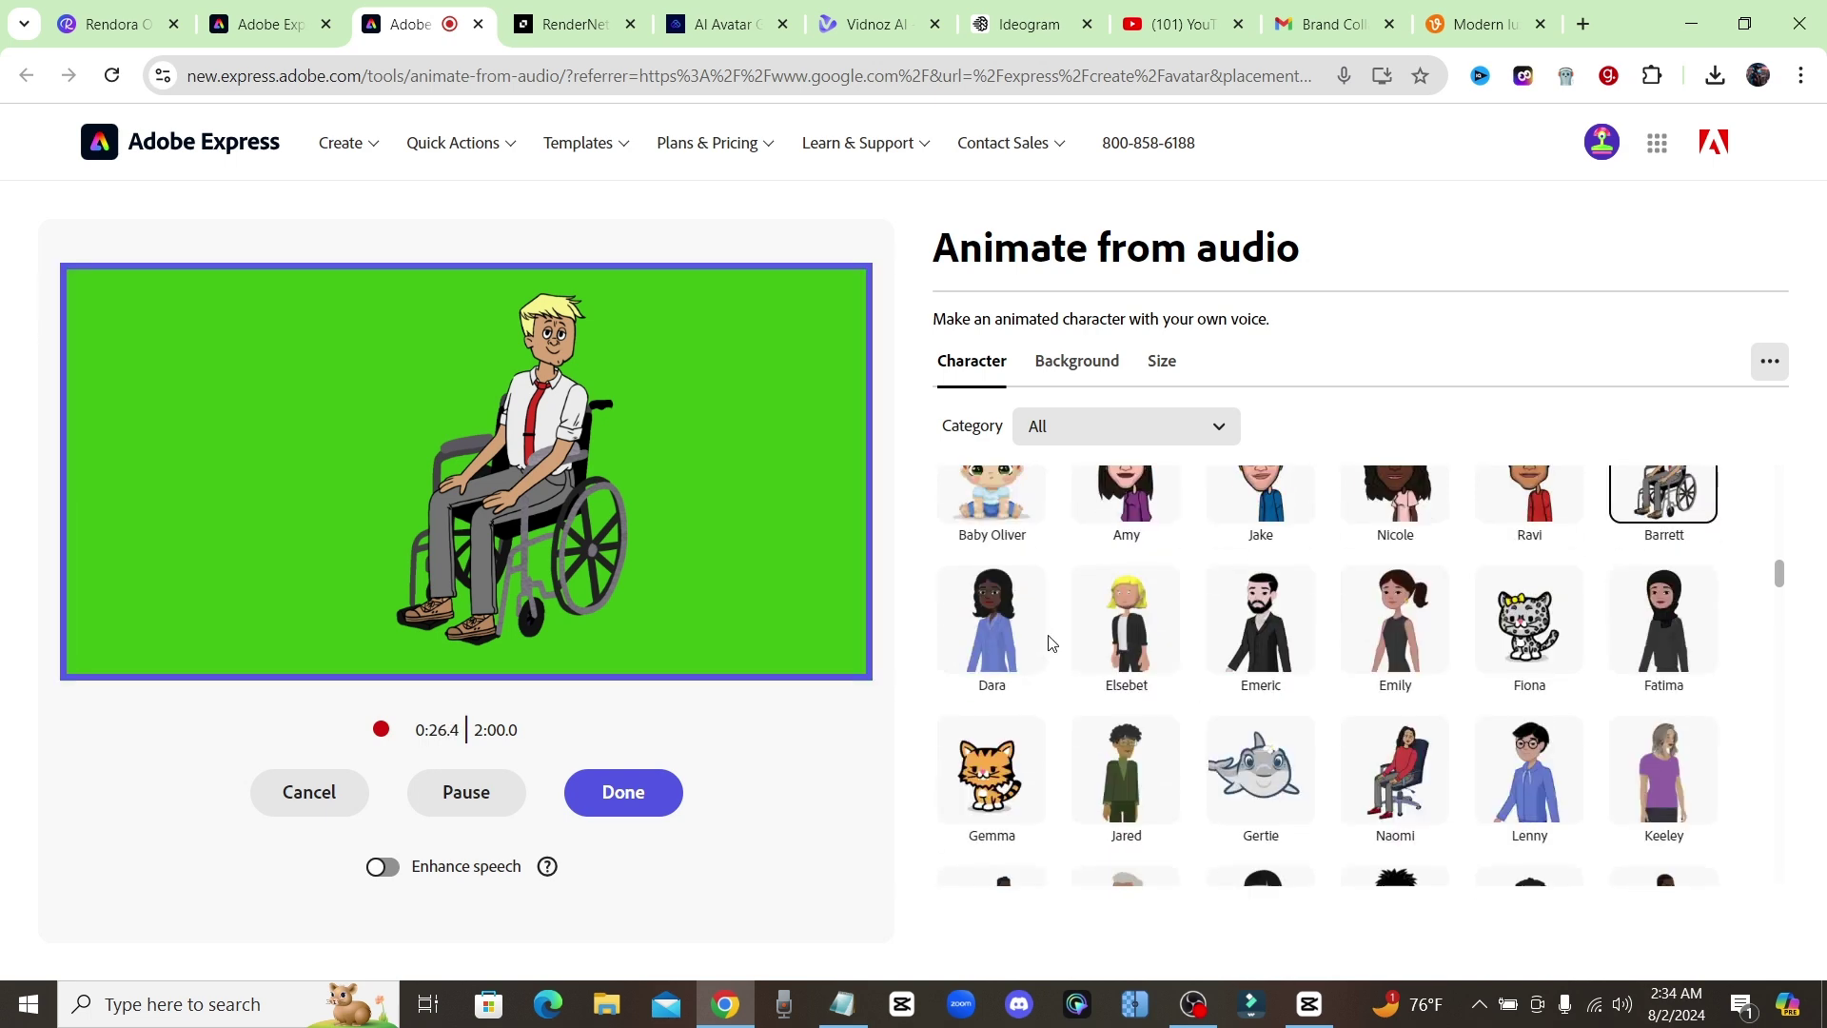
{"action": "scroll", "coordinate": [1050, 642], "scroll_direction": "down", "scroll_amount": 10}
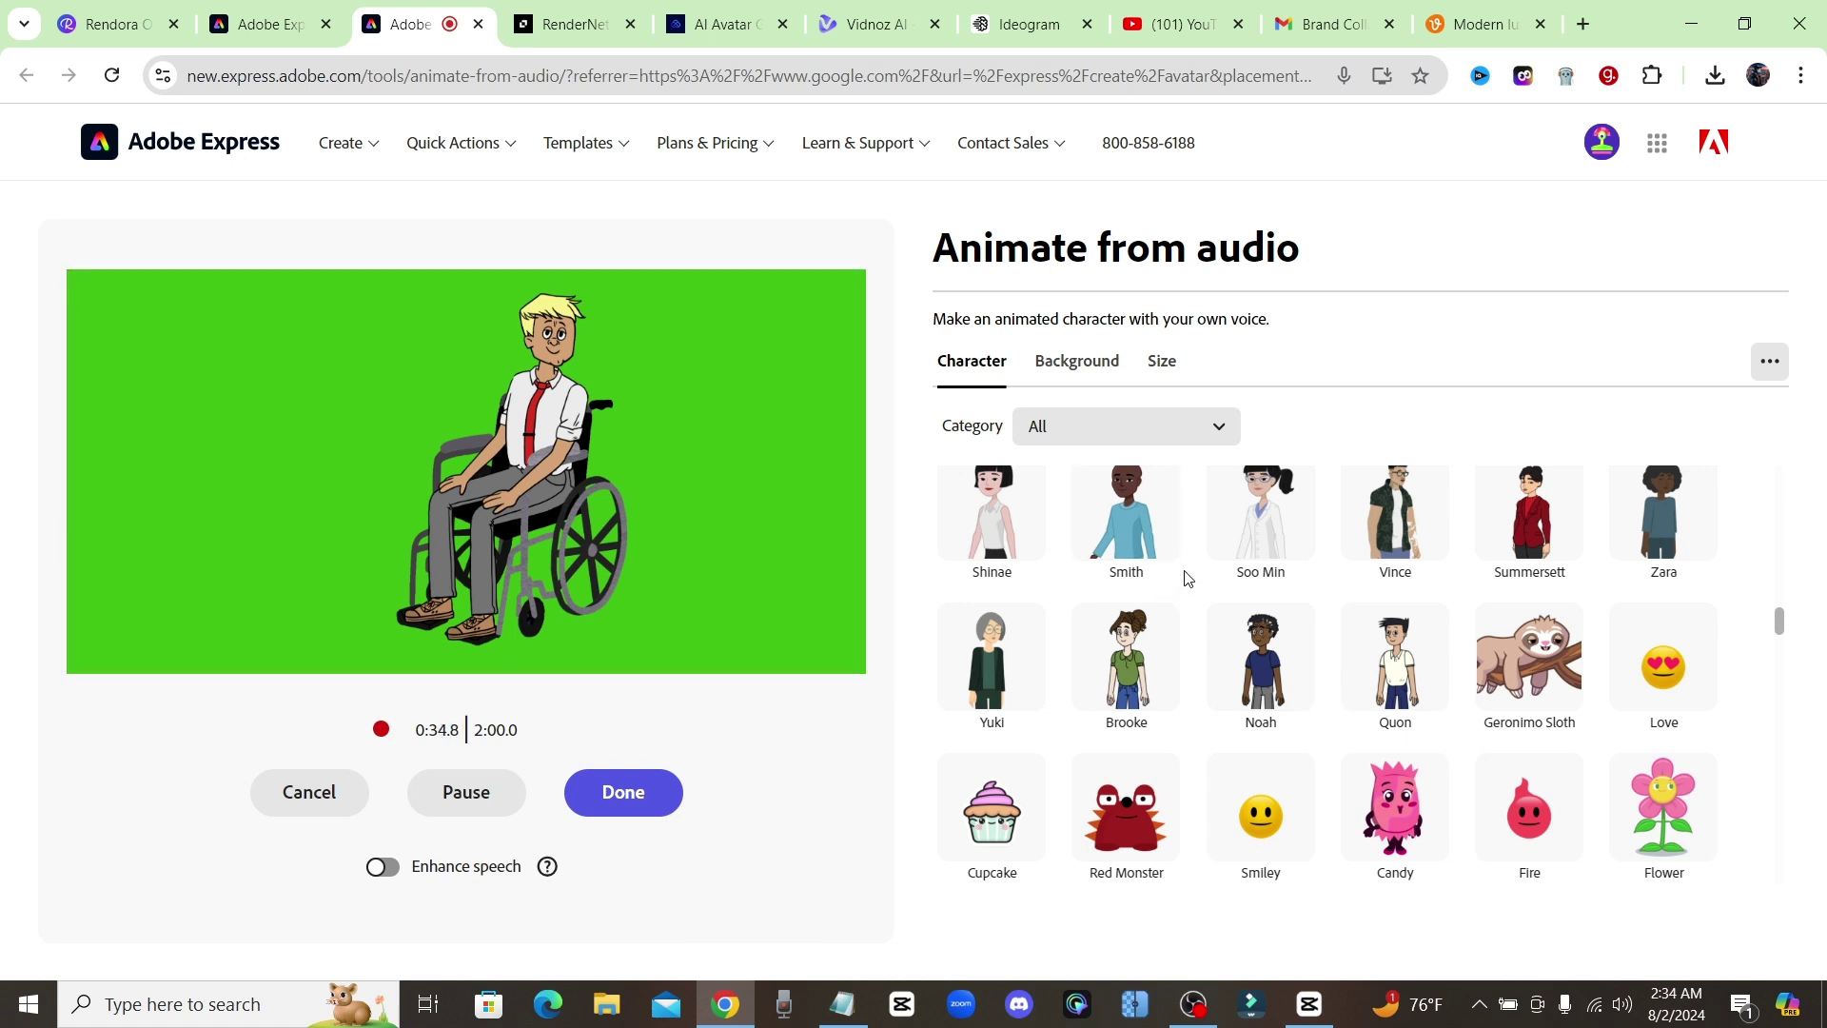
{"action": "left_click", "coordinate": [624, 793]}
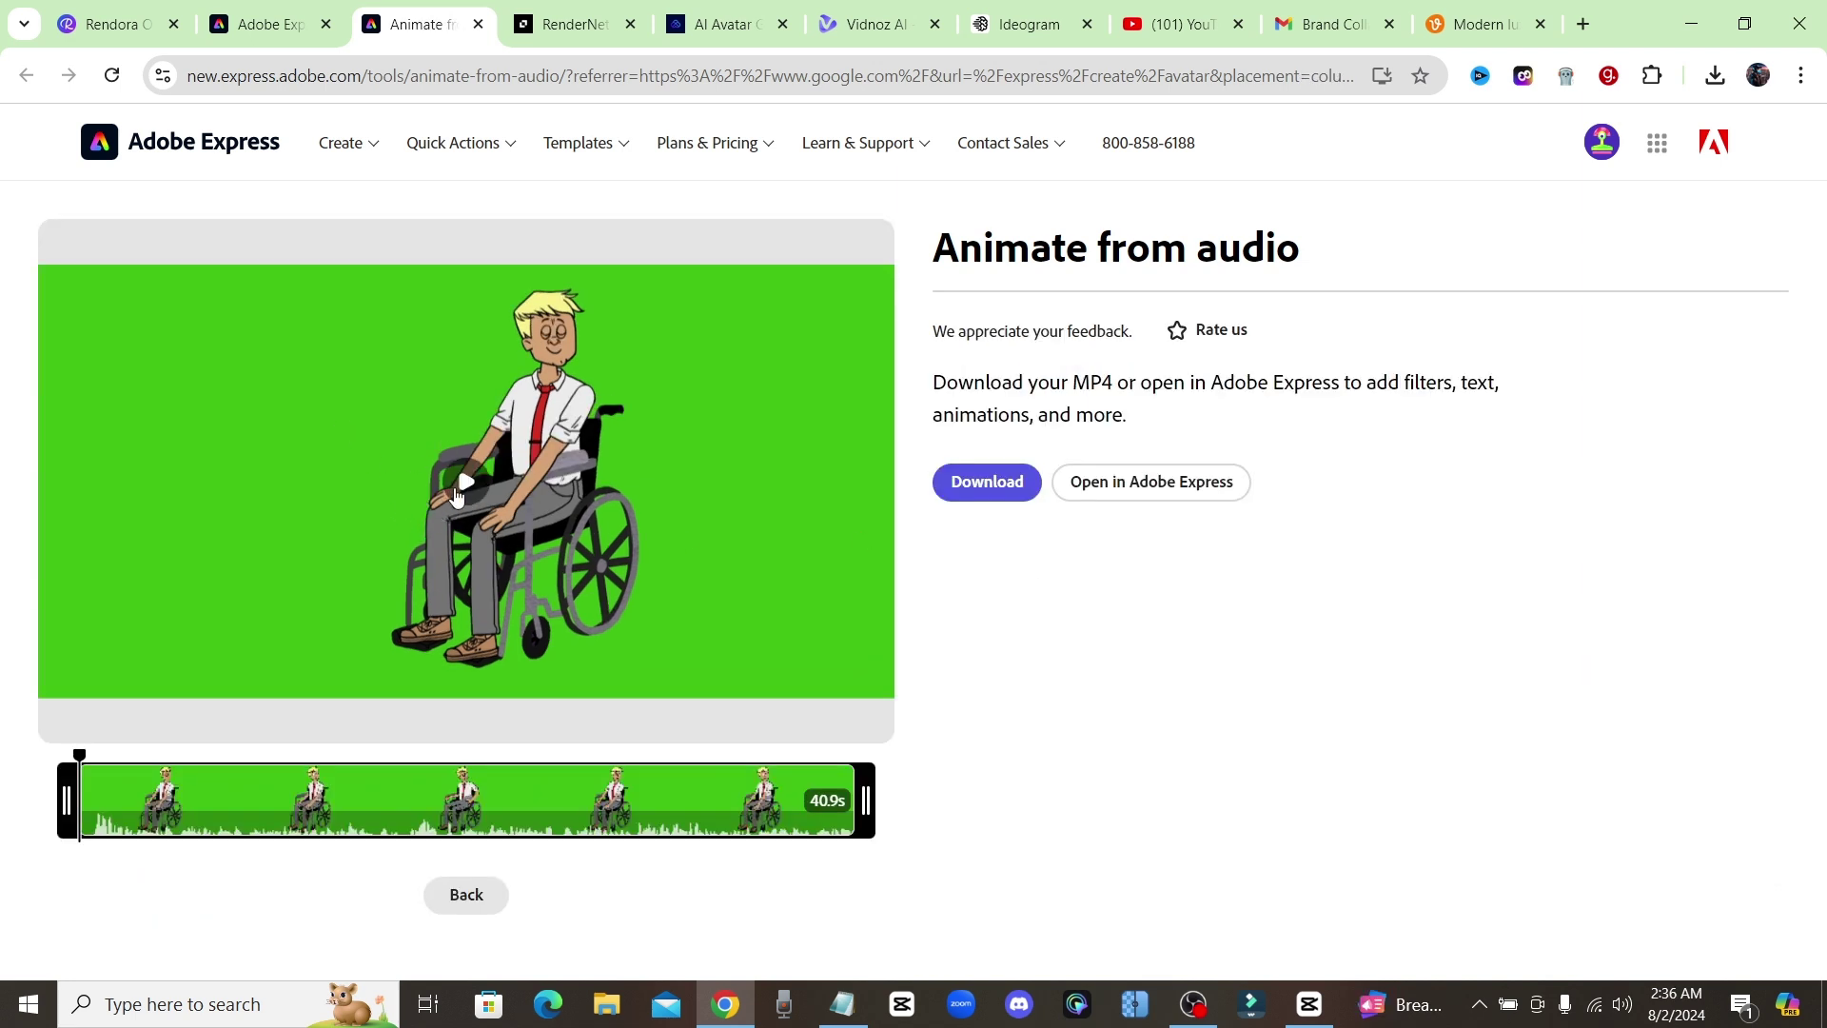
Play the finished 40.9-second wheelchair character animation in the result preview.
{"action": "left_click", "coordinate": [470, 490]}
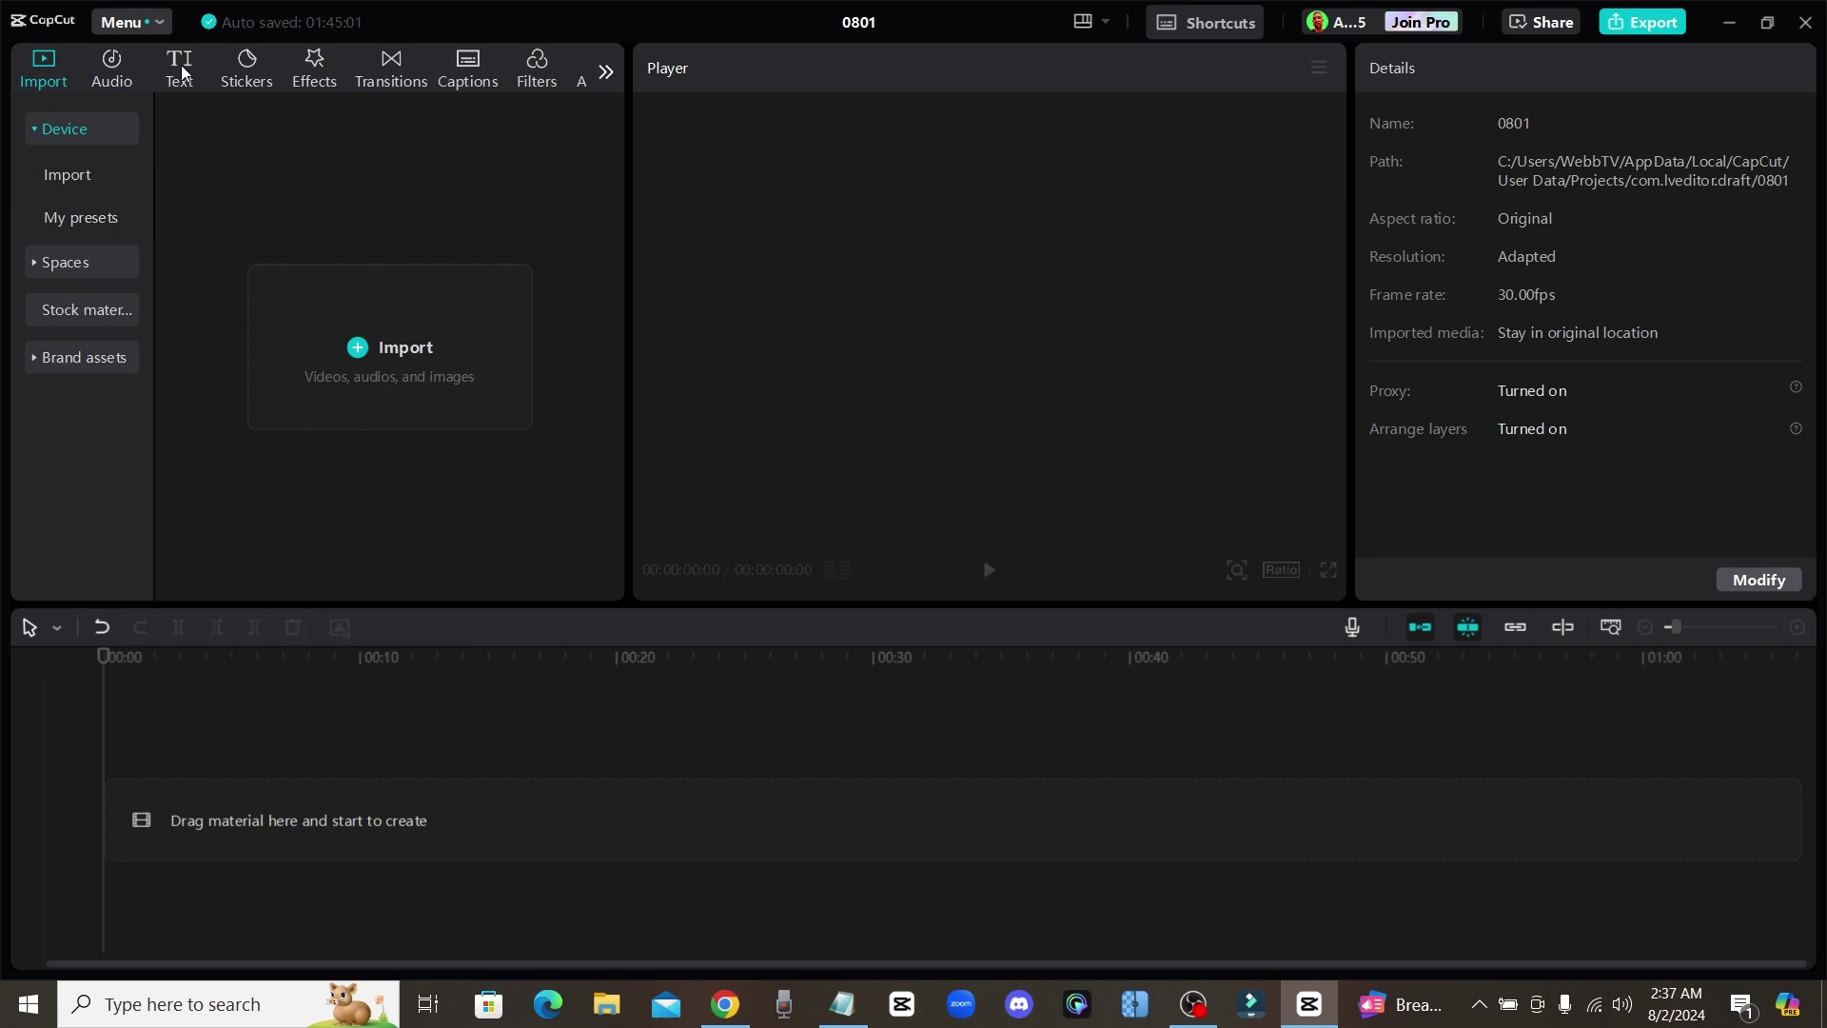
Add a Default text clip holding the affiliate script and show the AI Characters gallery.
{"action": "left_click", "coordinate": [180, 71]}
{"action": "left_click", "coordinate": [254, 223]}
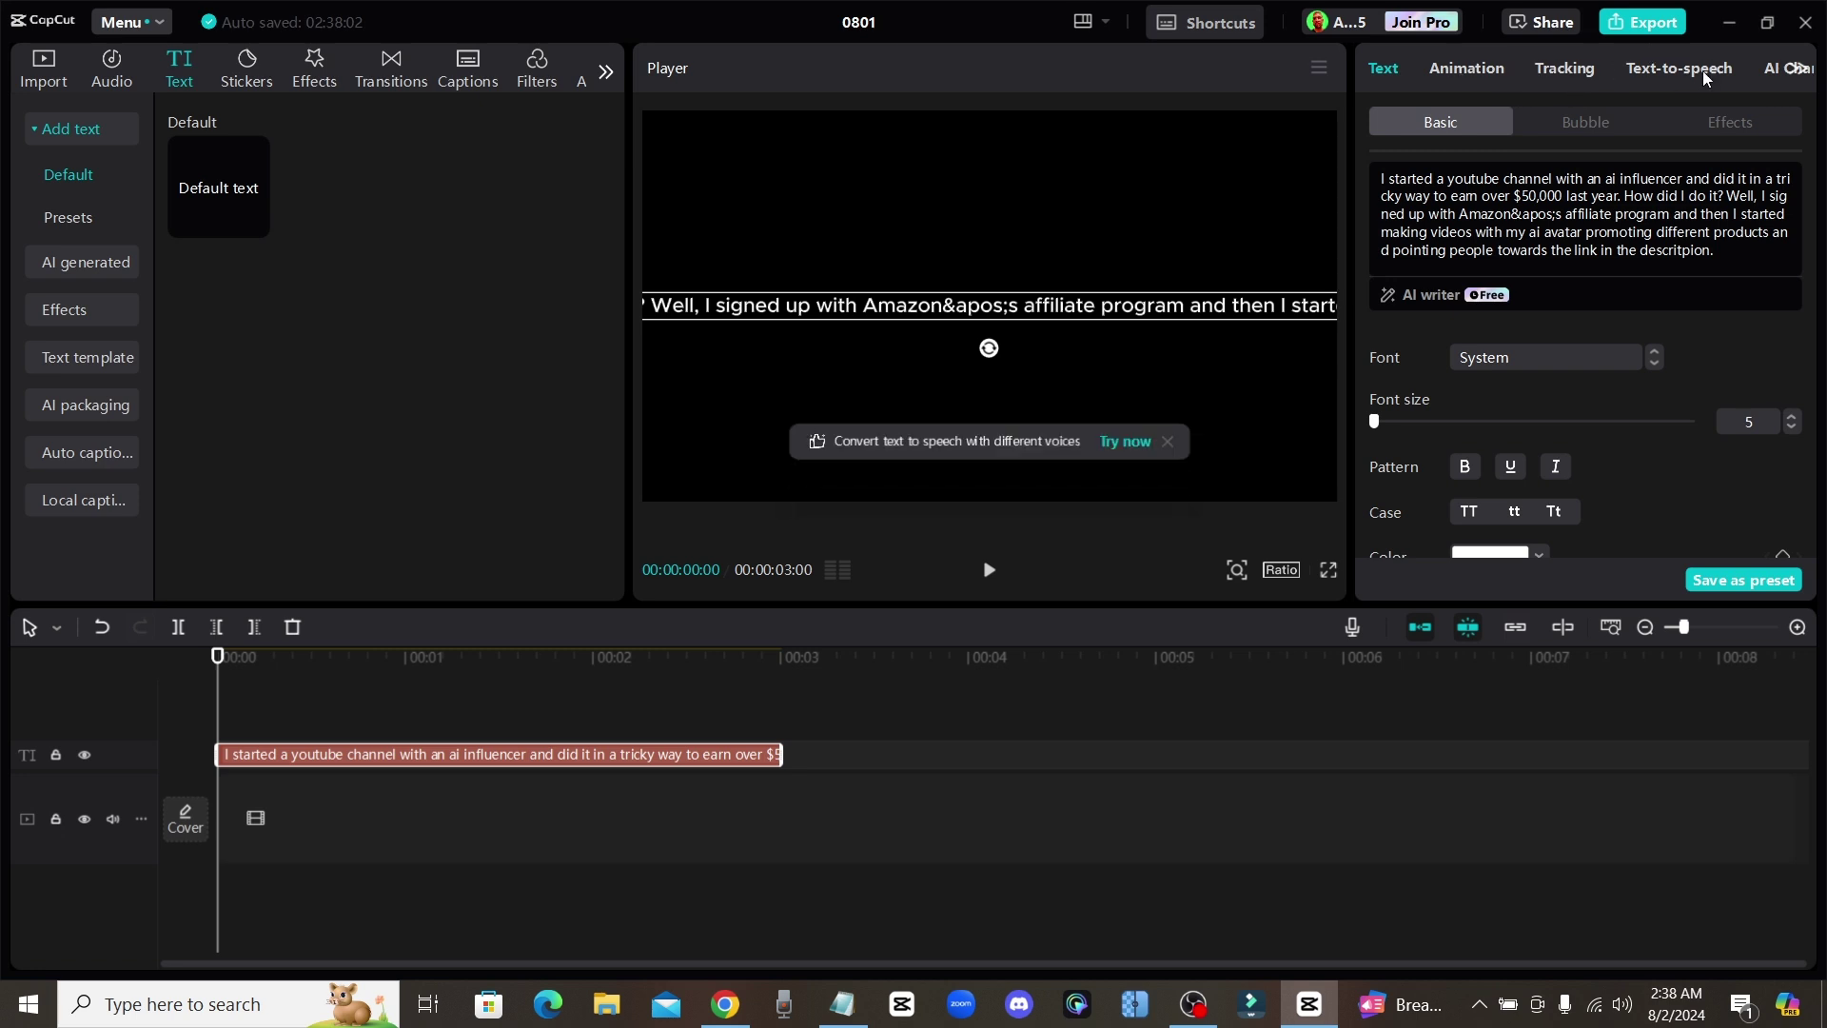
{"action": "left_click", "coordinate": [1799, 68]}
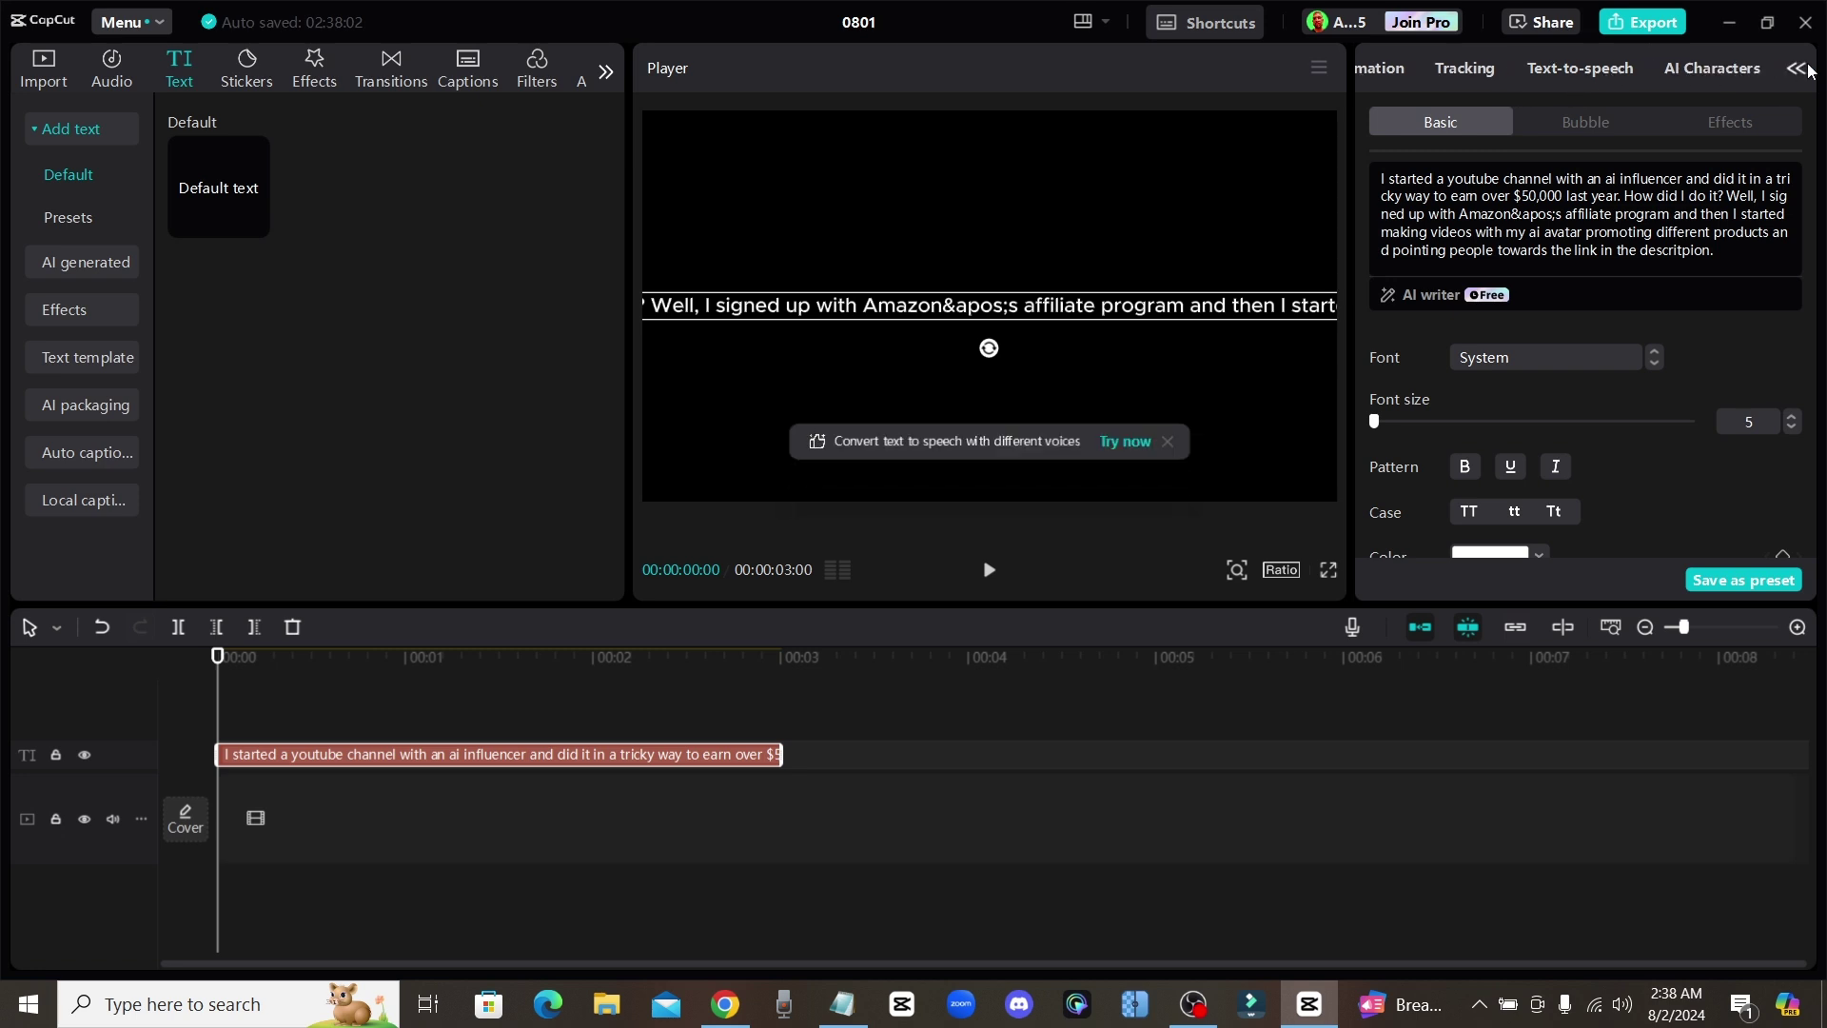
{"action": "left_click", "coordinate": [1724, 67]}
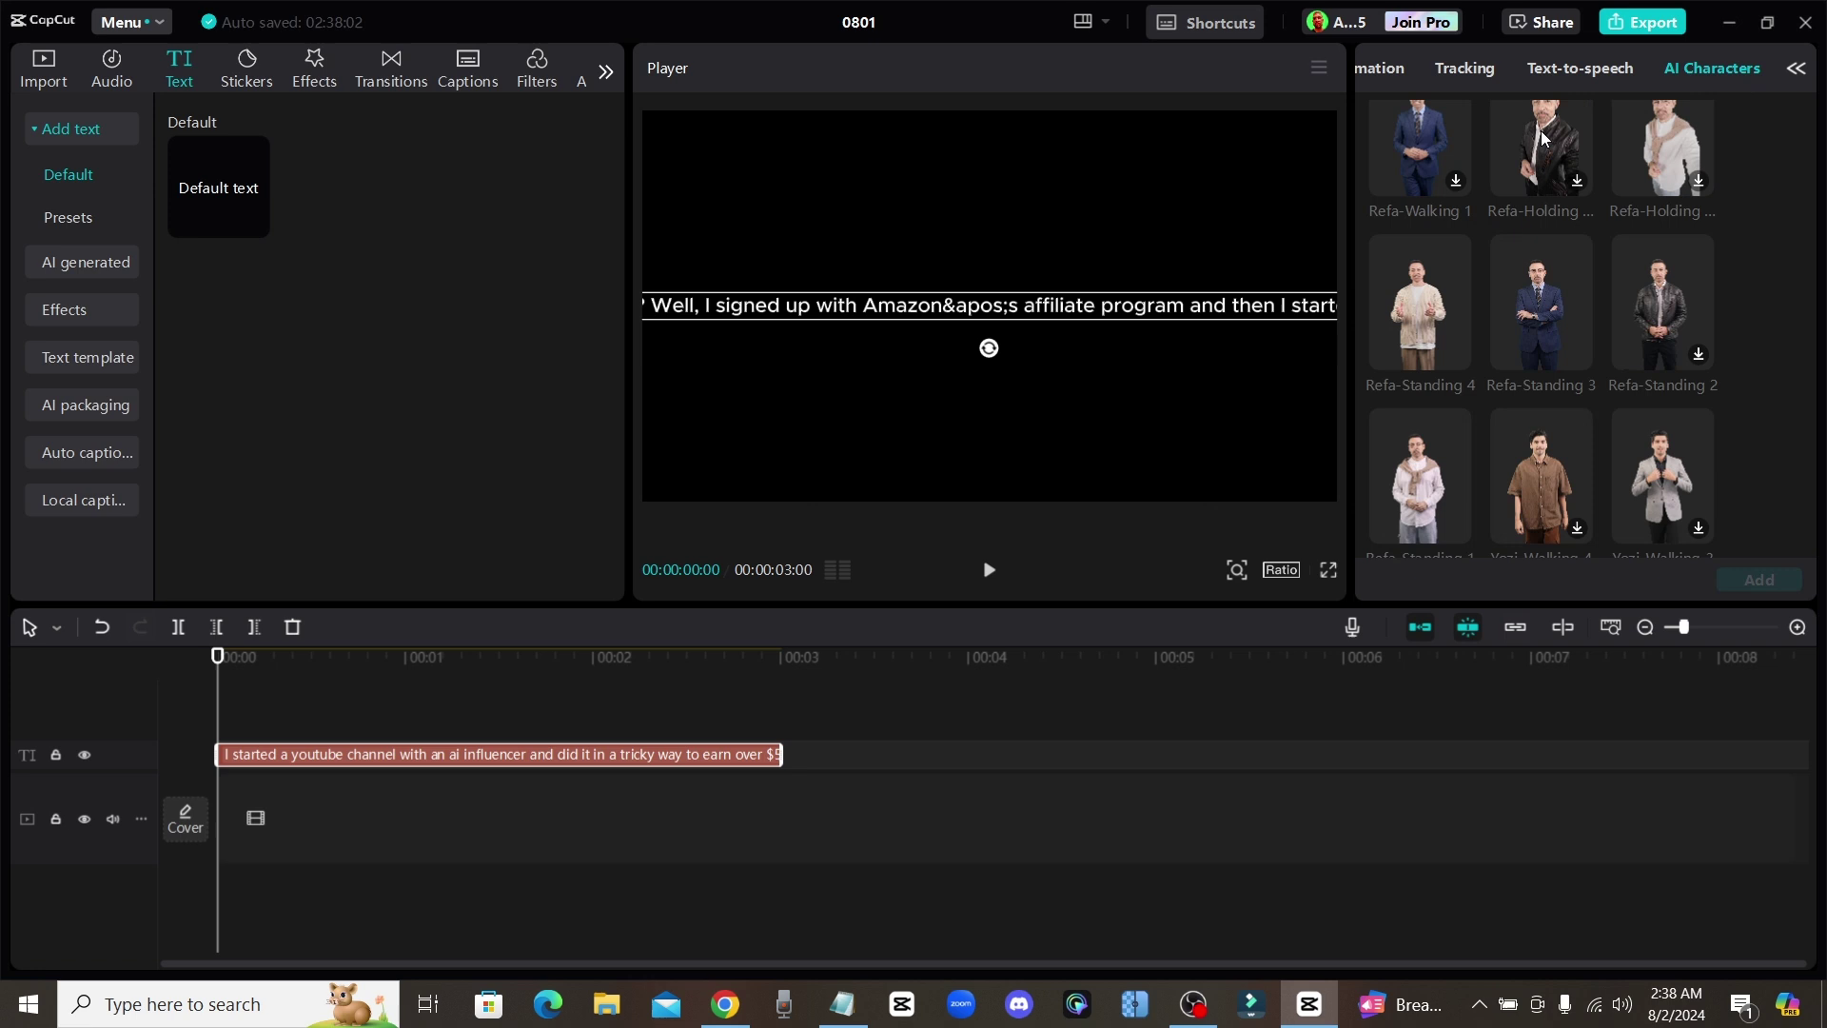
{"action": "scroll", "coordinate": [1517, 333], "scroll_direction": "down", "scroll_amount": 10}
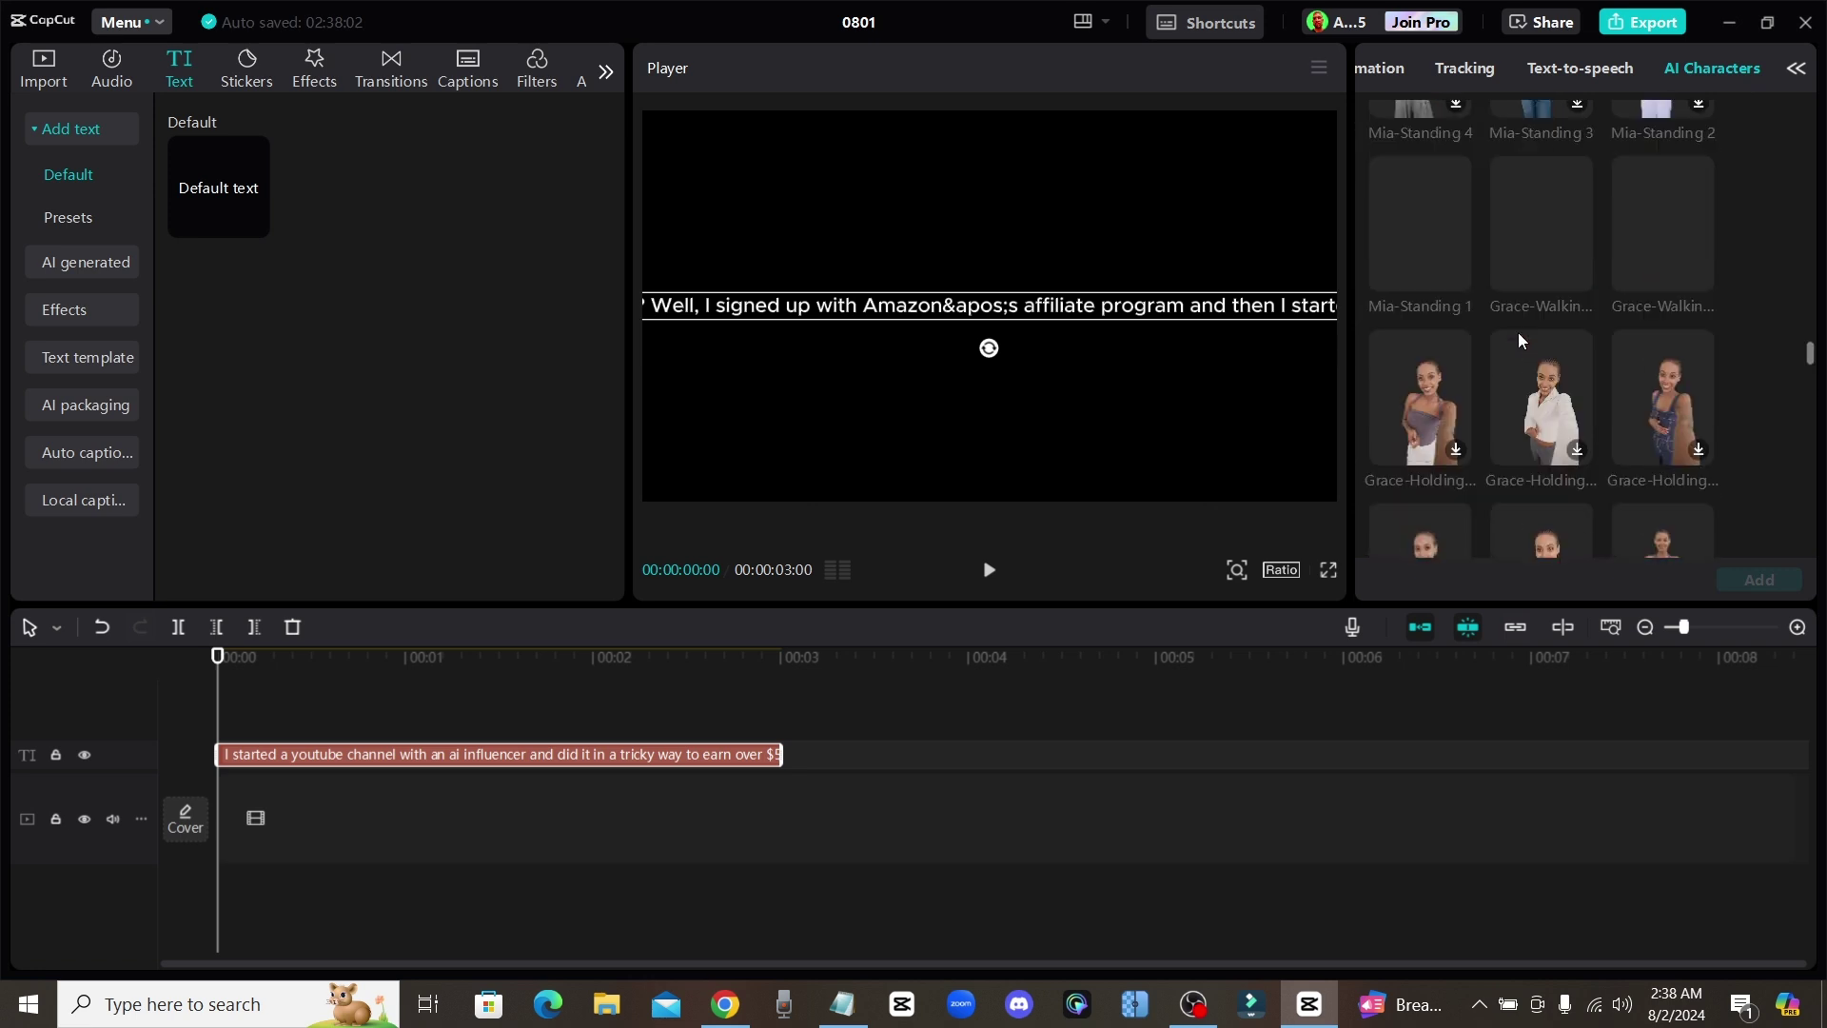
{"action": "scroll", "coordinate": [1542, 345], "scroll_direction": "up", "scroll_amount": 3}
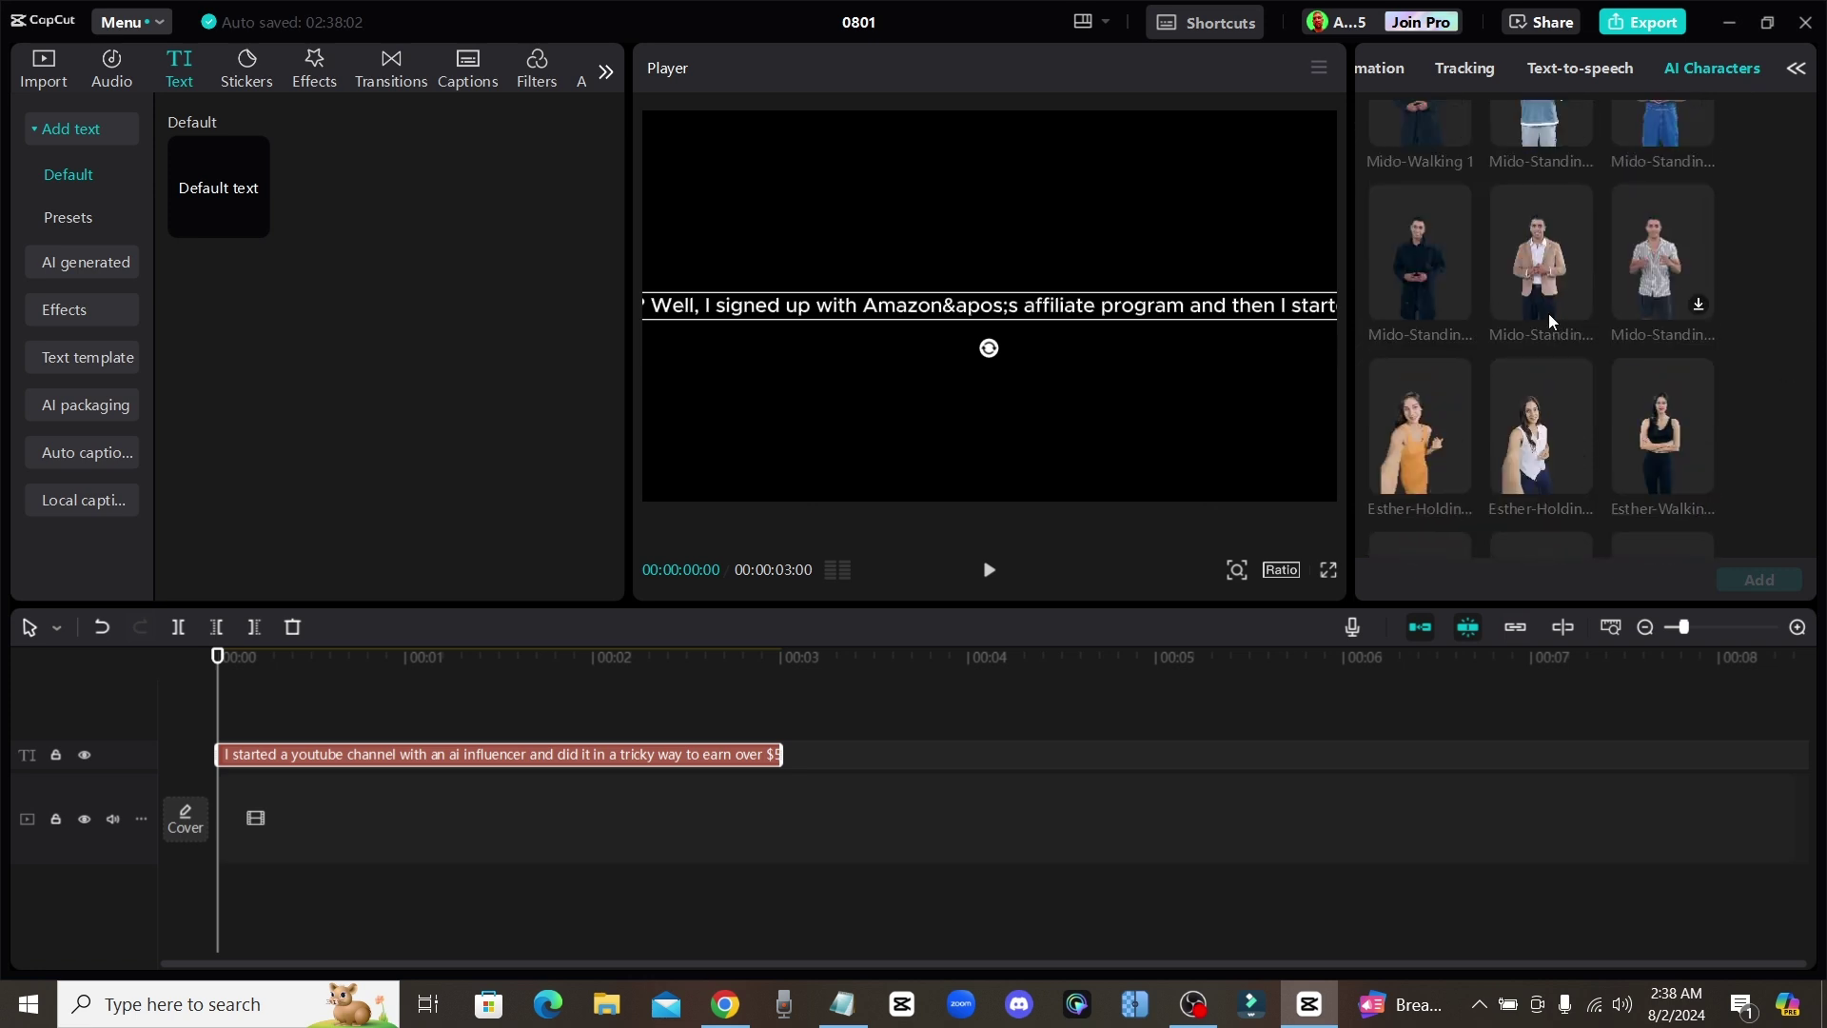
{"action": "scroll", "coordinate": [1504, 295], "scroll_direction": "up", "scroll_amount": 3}
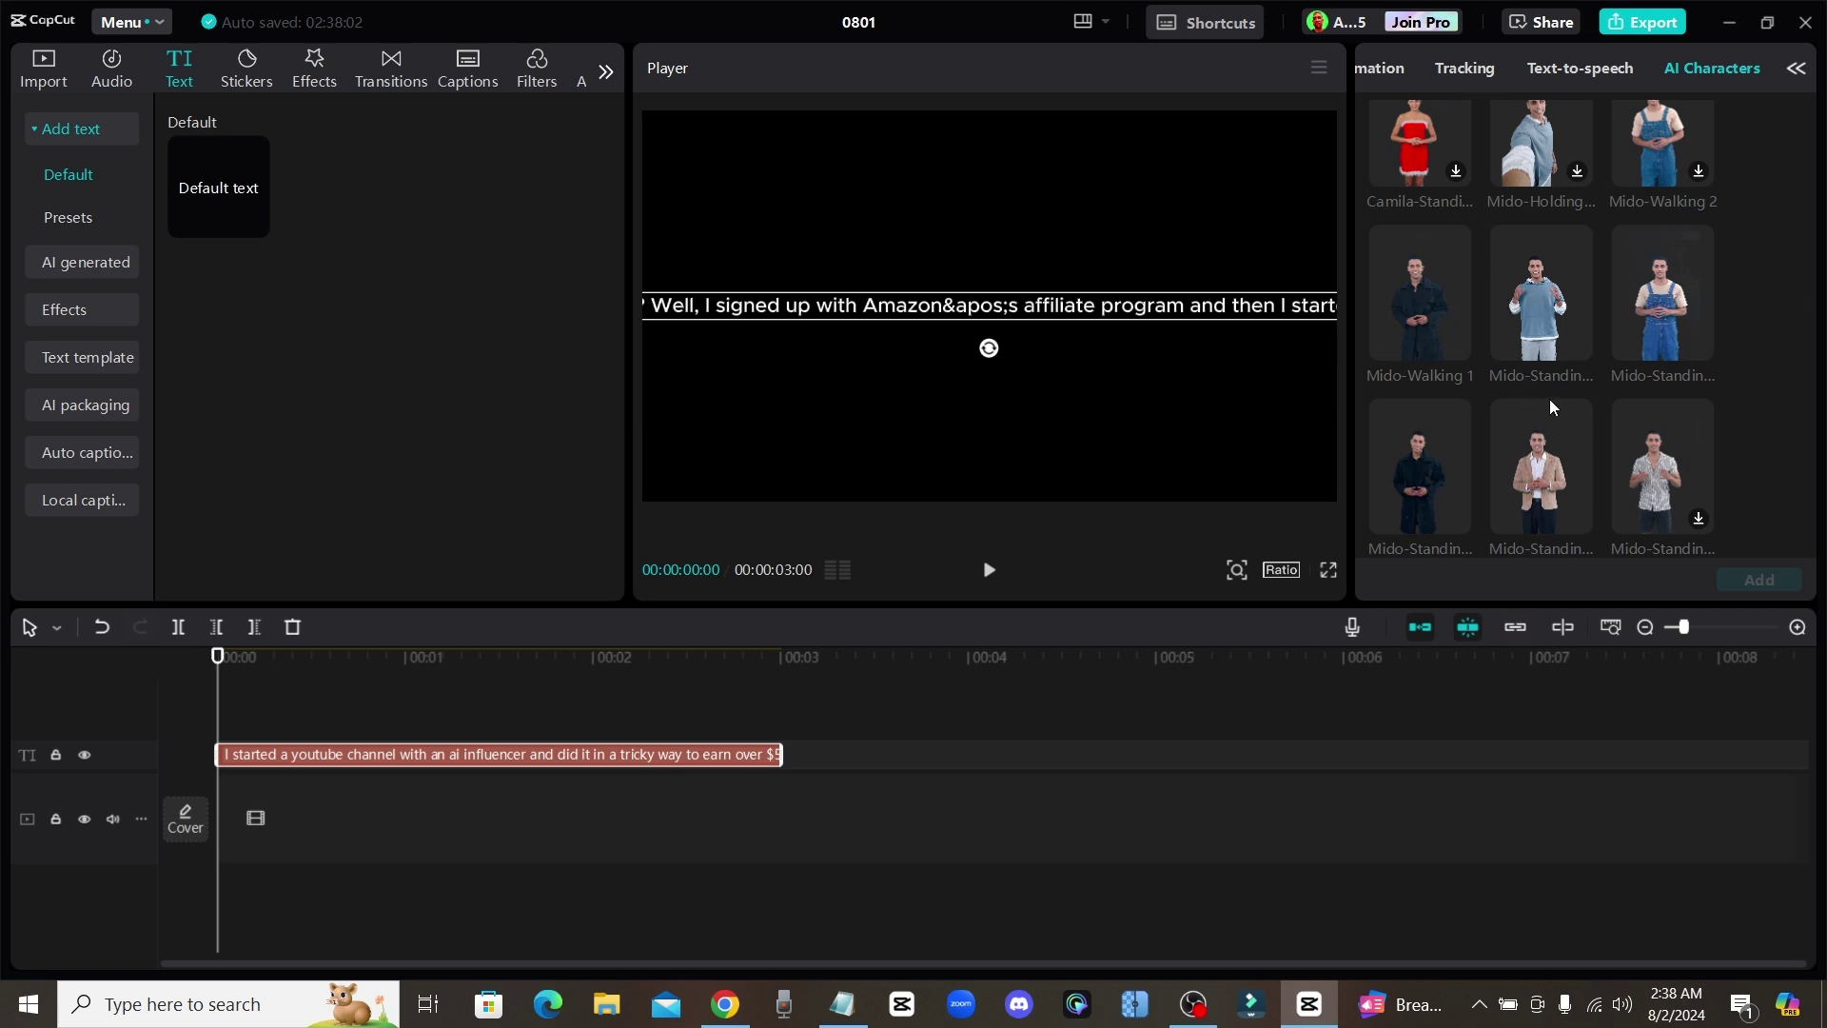
Preview Mido-Standing and Camila-Standing, then select the Mido-Holding phone character.
{"action": "left_click", "coordinate": [1692, 475]}
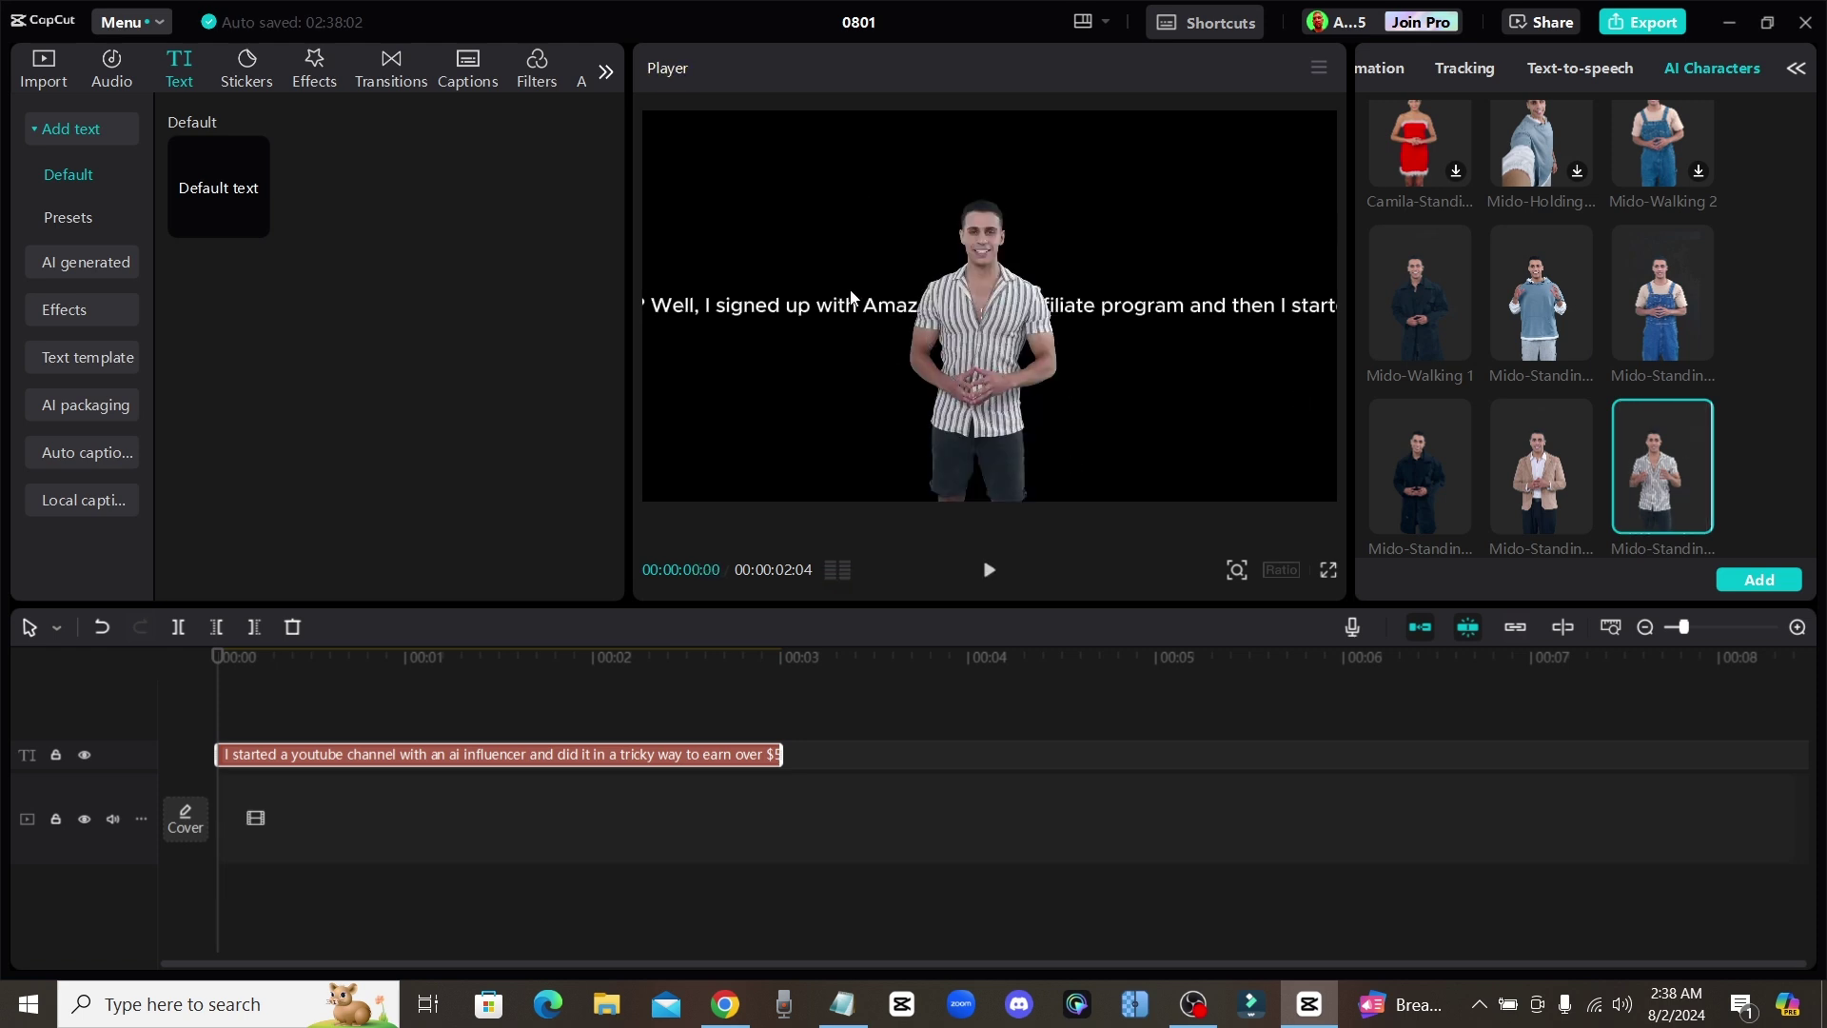
{"action": "scroll", "coordinate": [1517, 240], "scroll_direction": "up", "scroll_amount": 3}
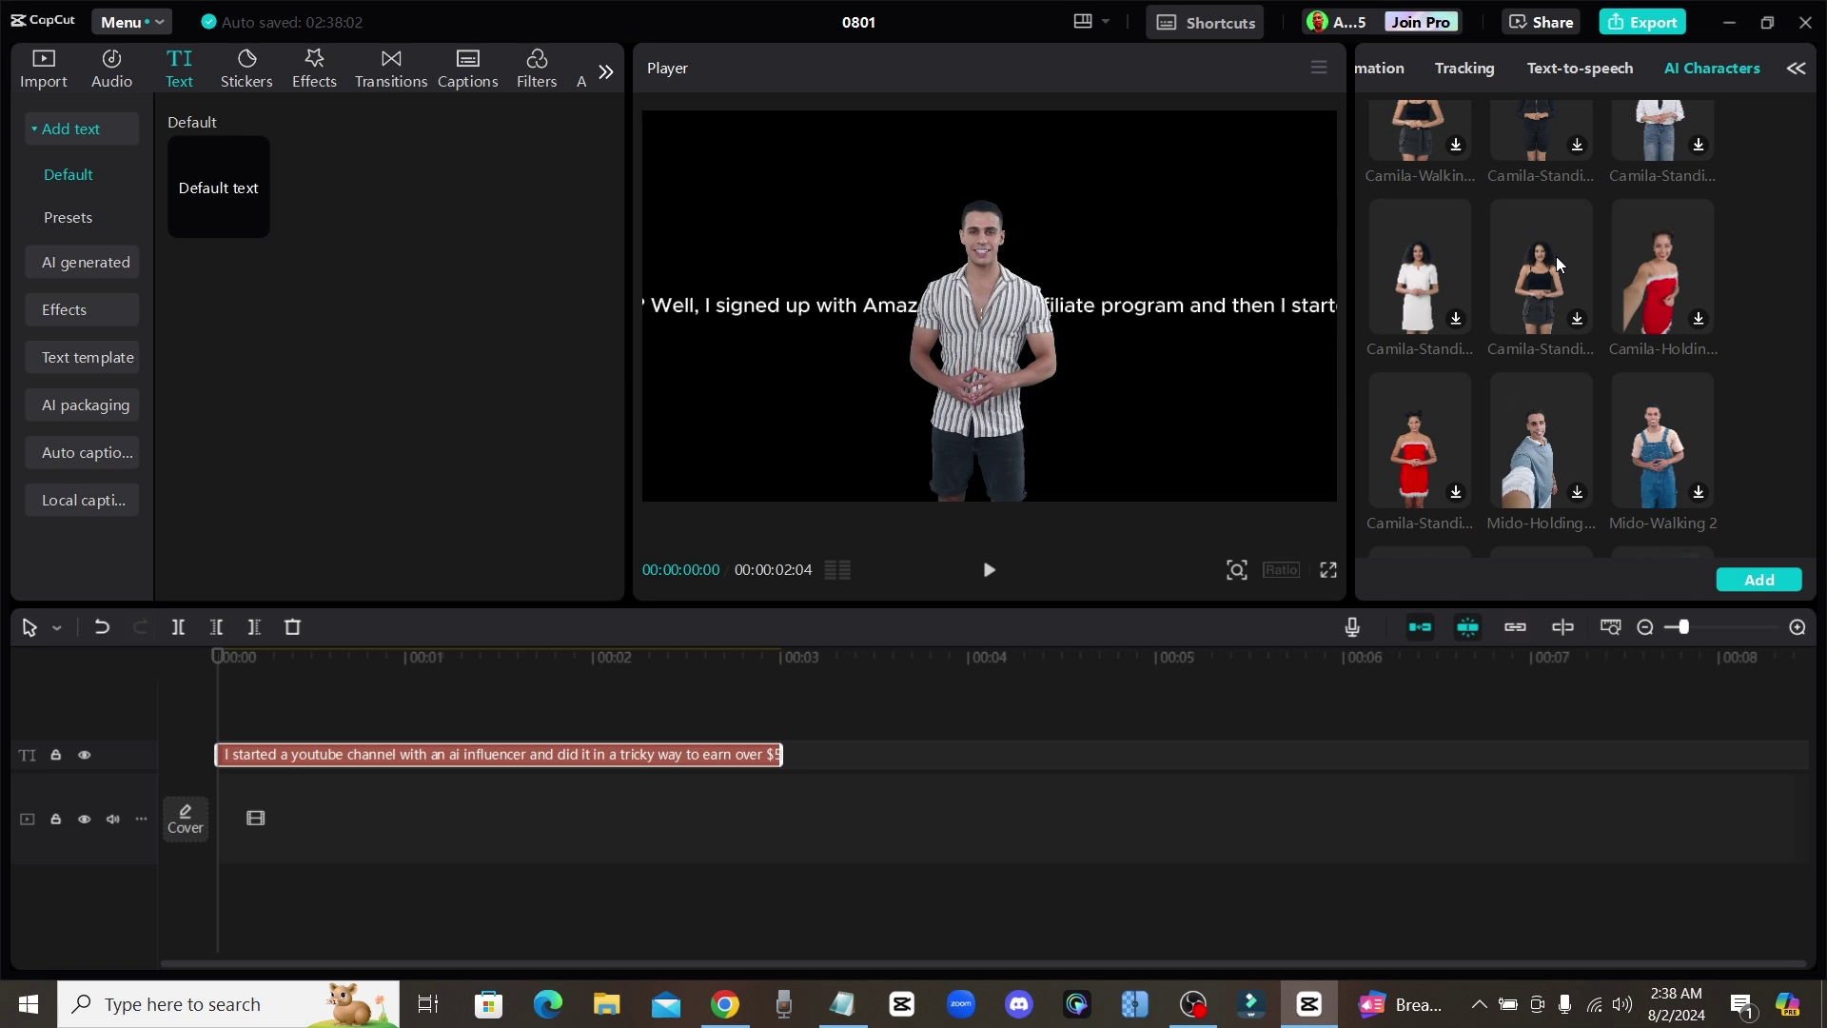
{"action": "left_click", "coordinate": [1557, 255]}
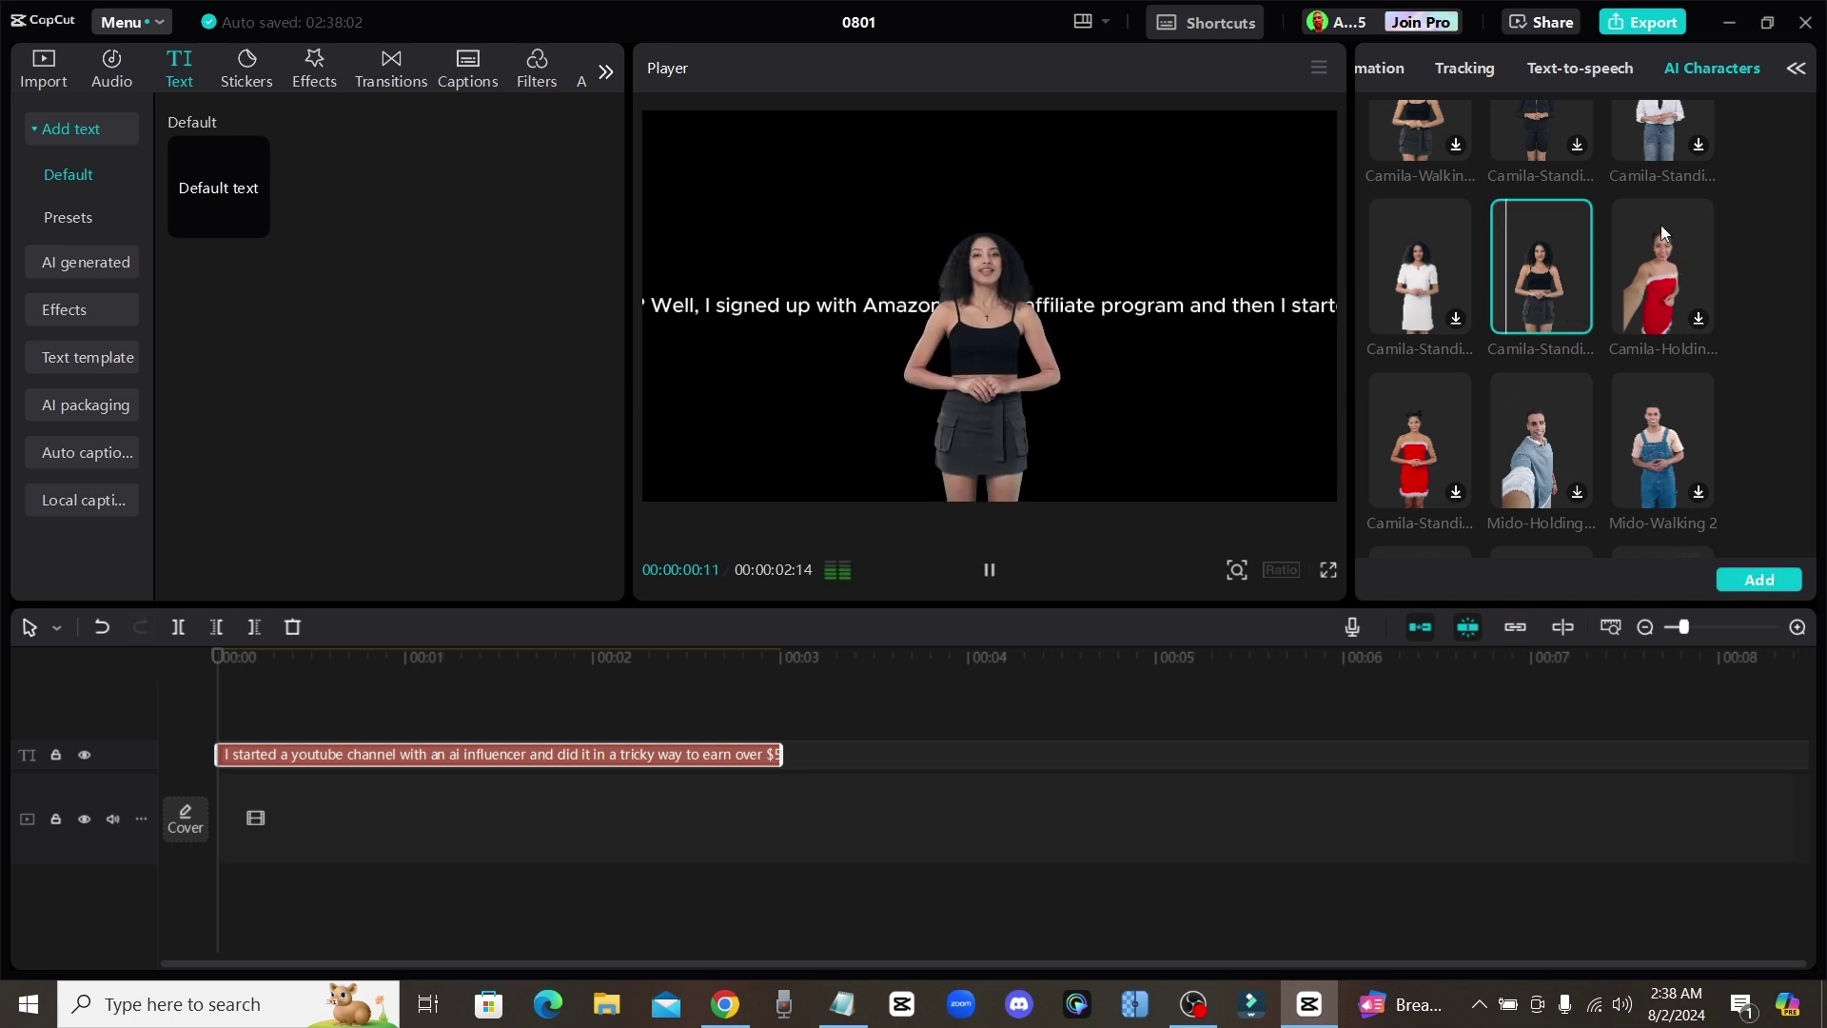
{"action": "scroll", "coordinate": [1534, 351], "scroll_direction": "up", "scroll_amount": 2}
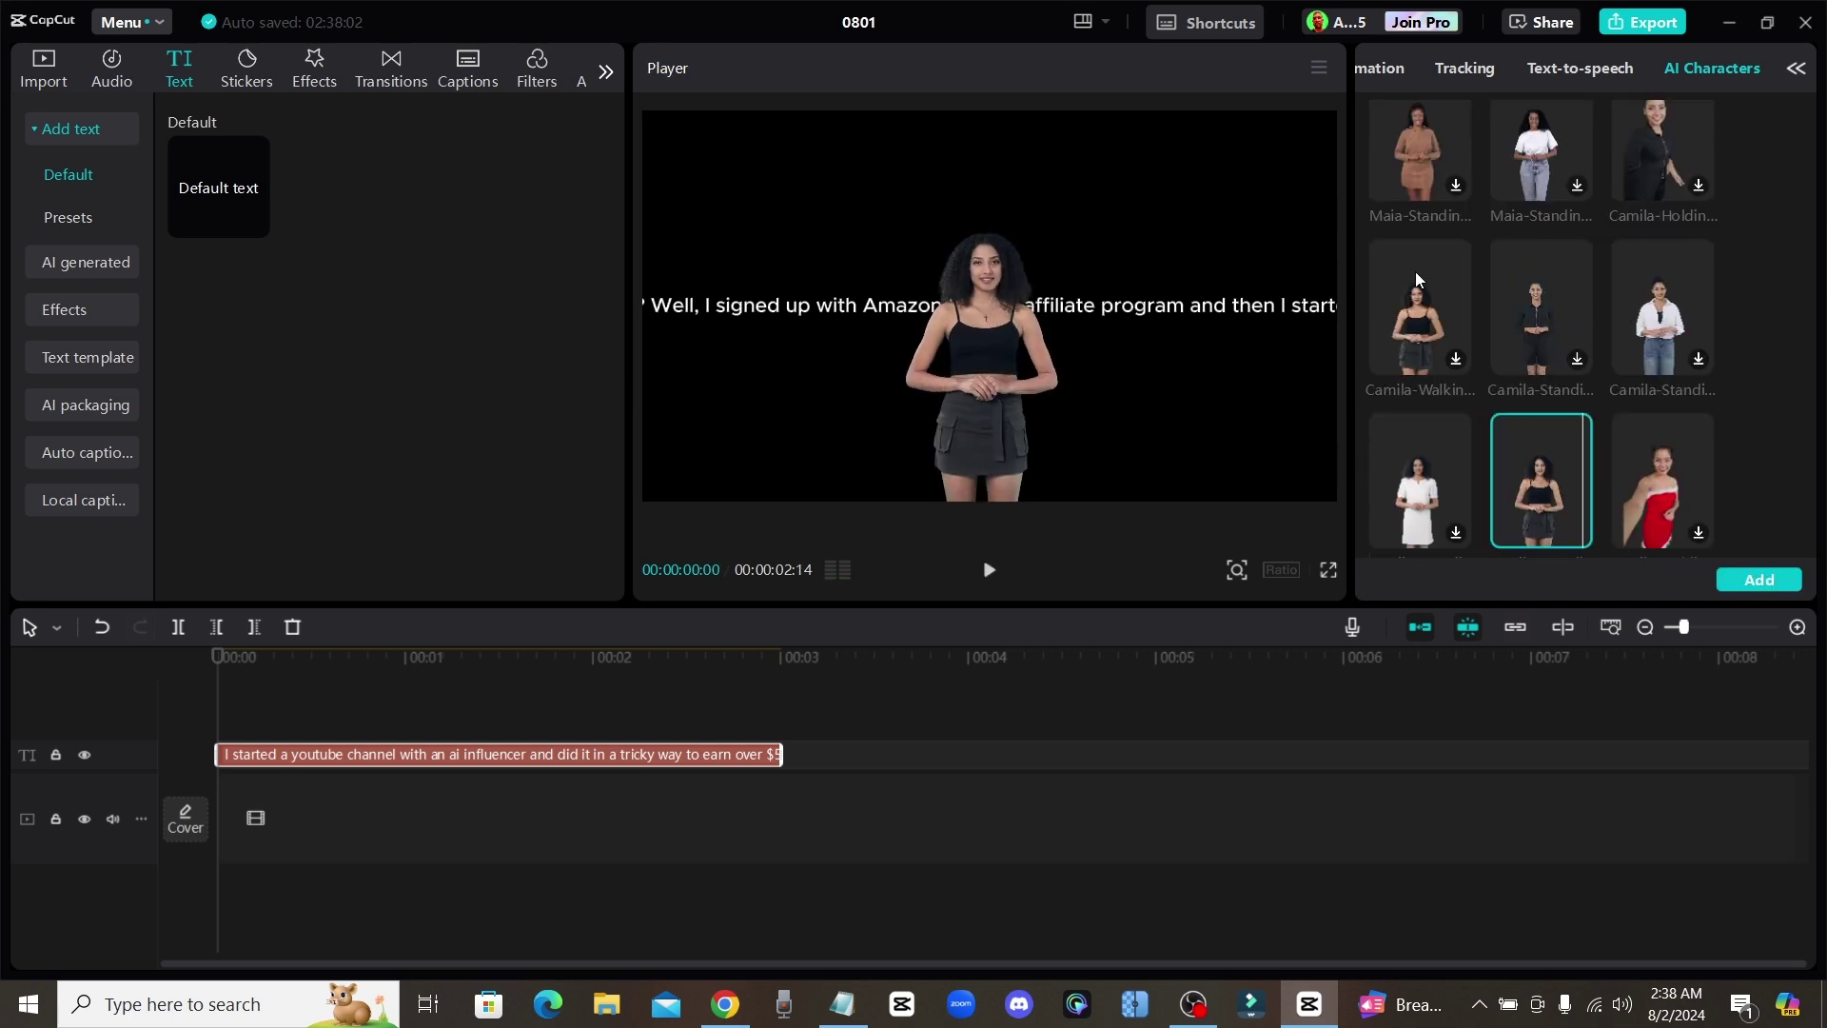
{"action": "scroll", "coordinate": [1659, 426], "scroll_direction": "up", "scroll_amount": 4}
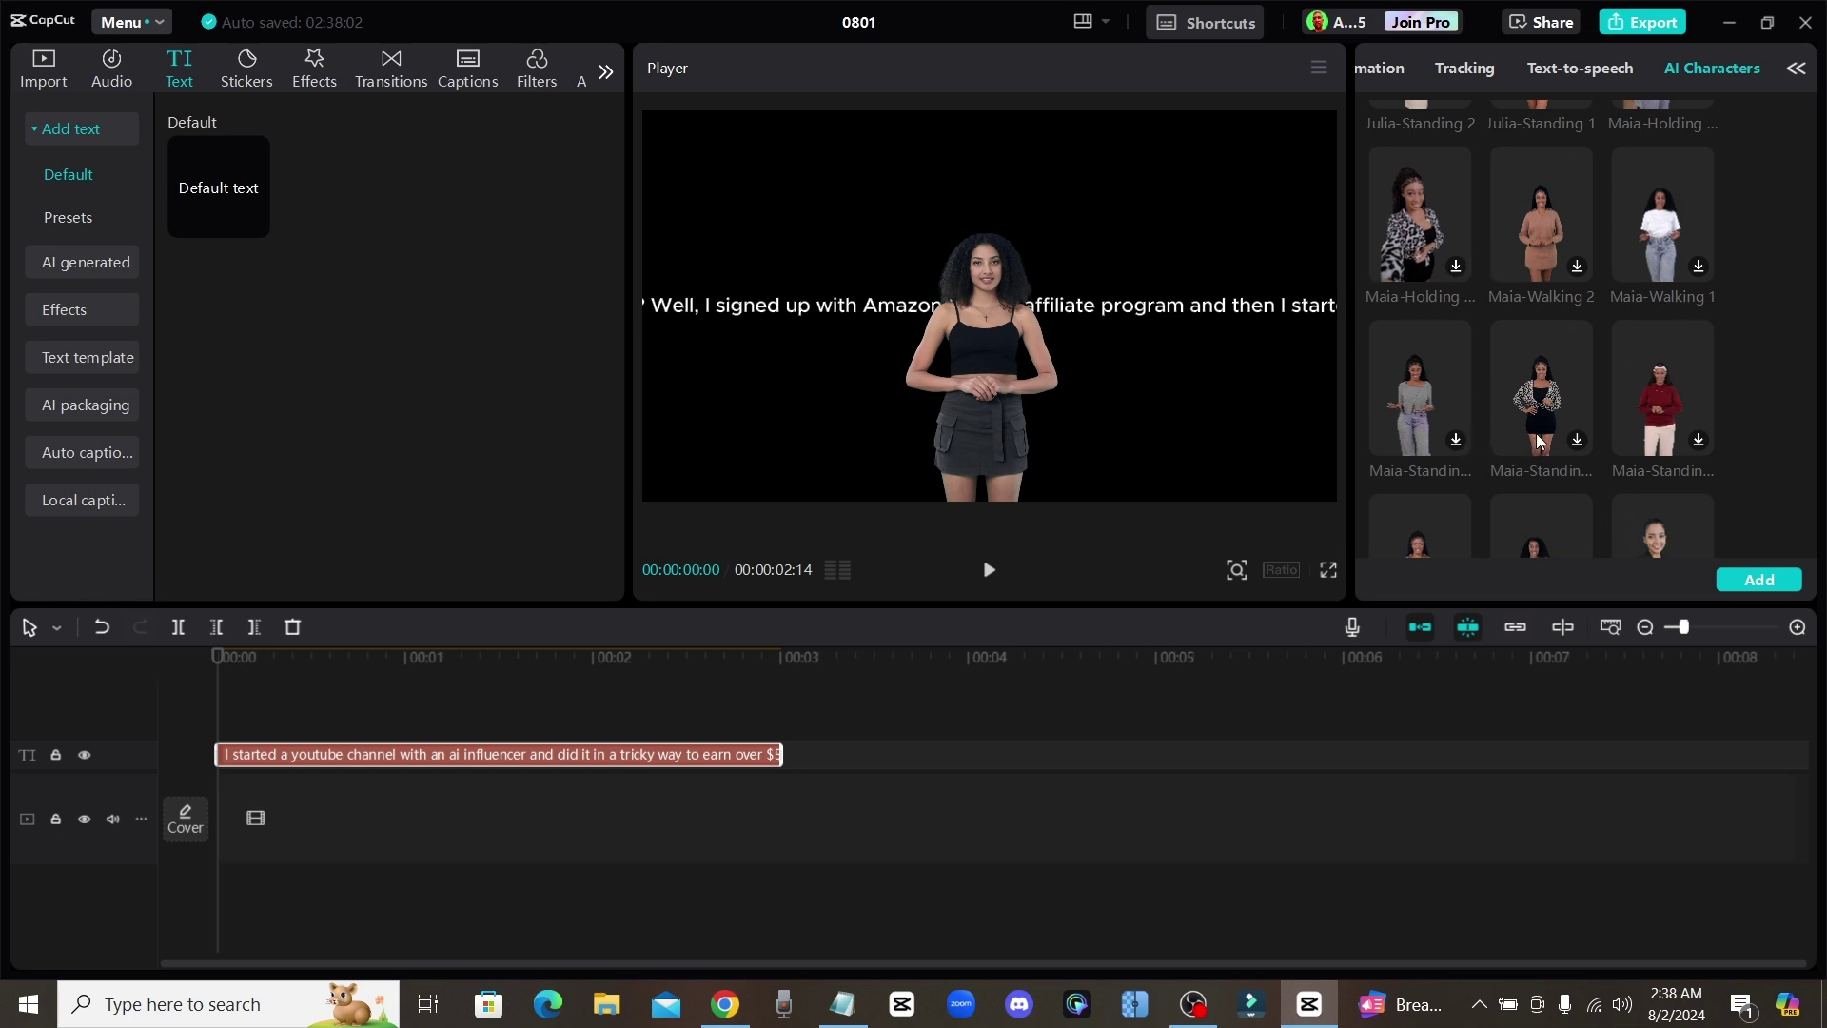
{"action": "scroll", "coordinate": [1483, 380], "scroll_direction": "up", "scroll_amount": 3}
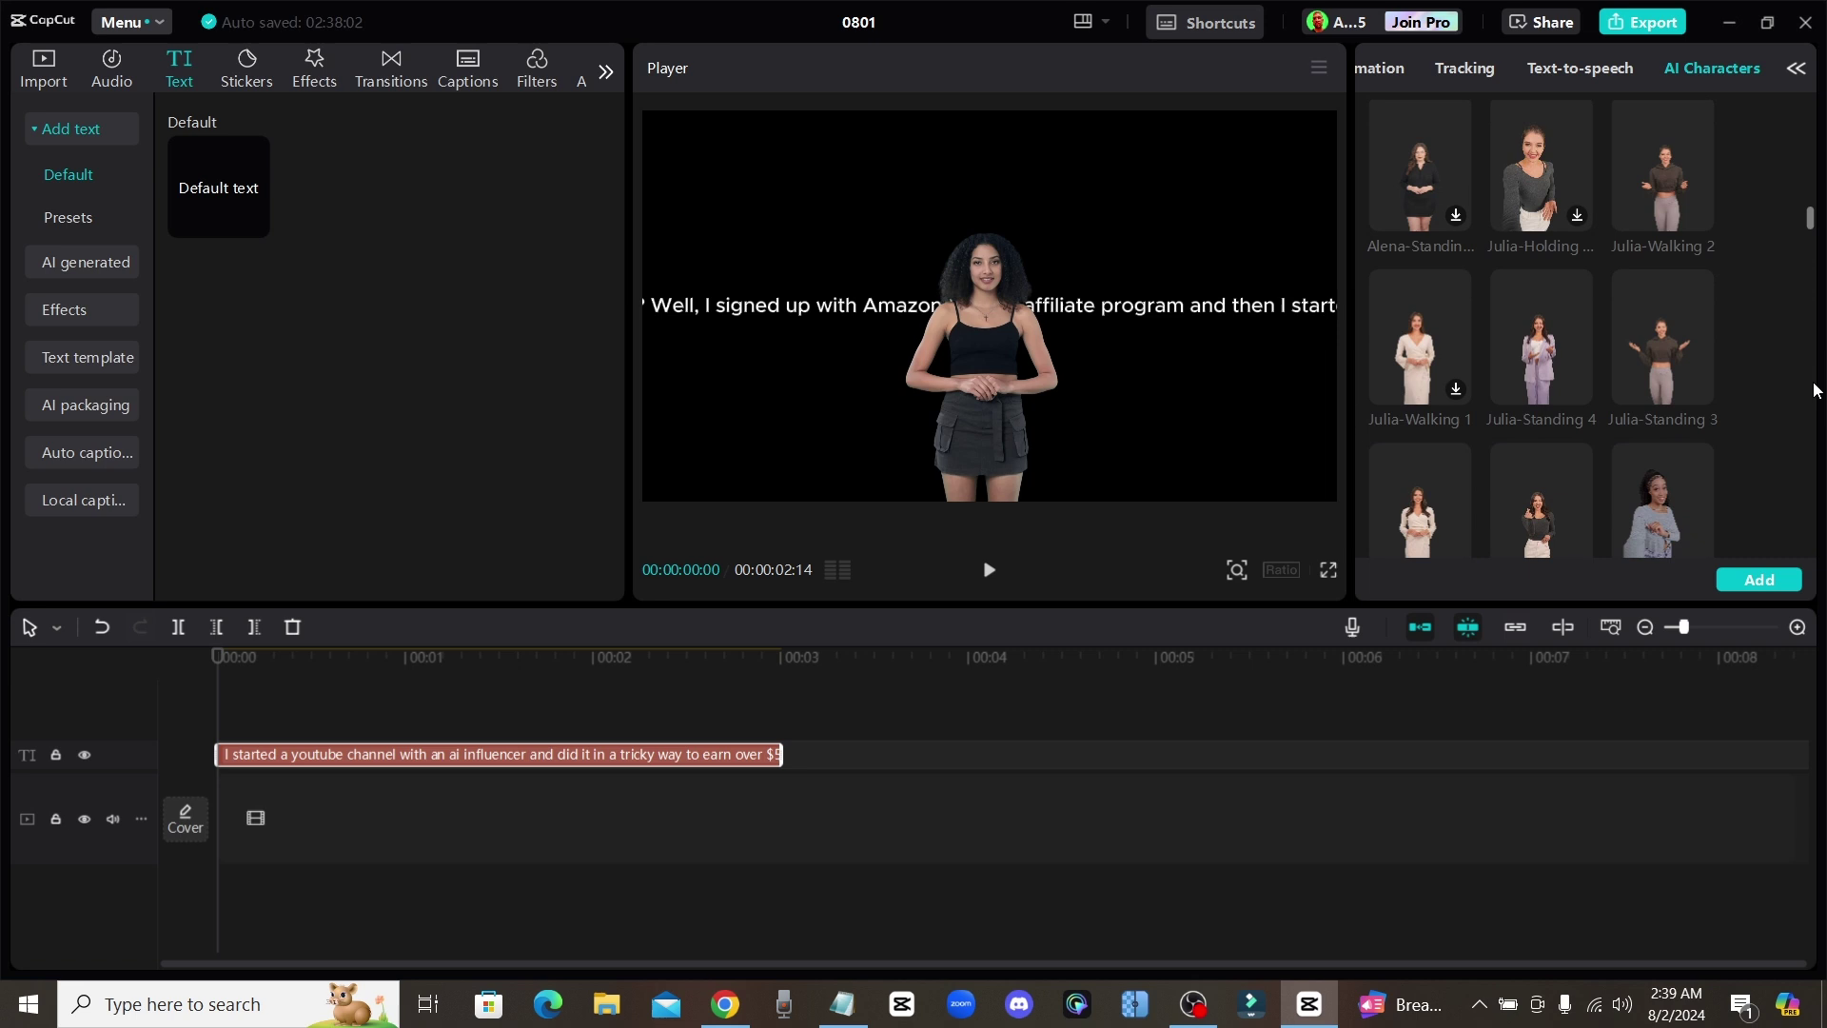
{"action": "scroll", "coordinate": [1550, 172], "scroll_direction": "down", "scroll_amount": 5}
{"action": "left_click", "coordinate": [1550, 171]}
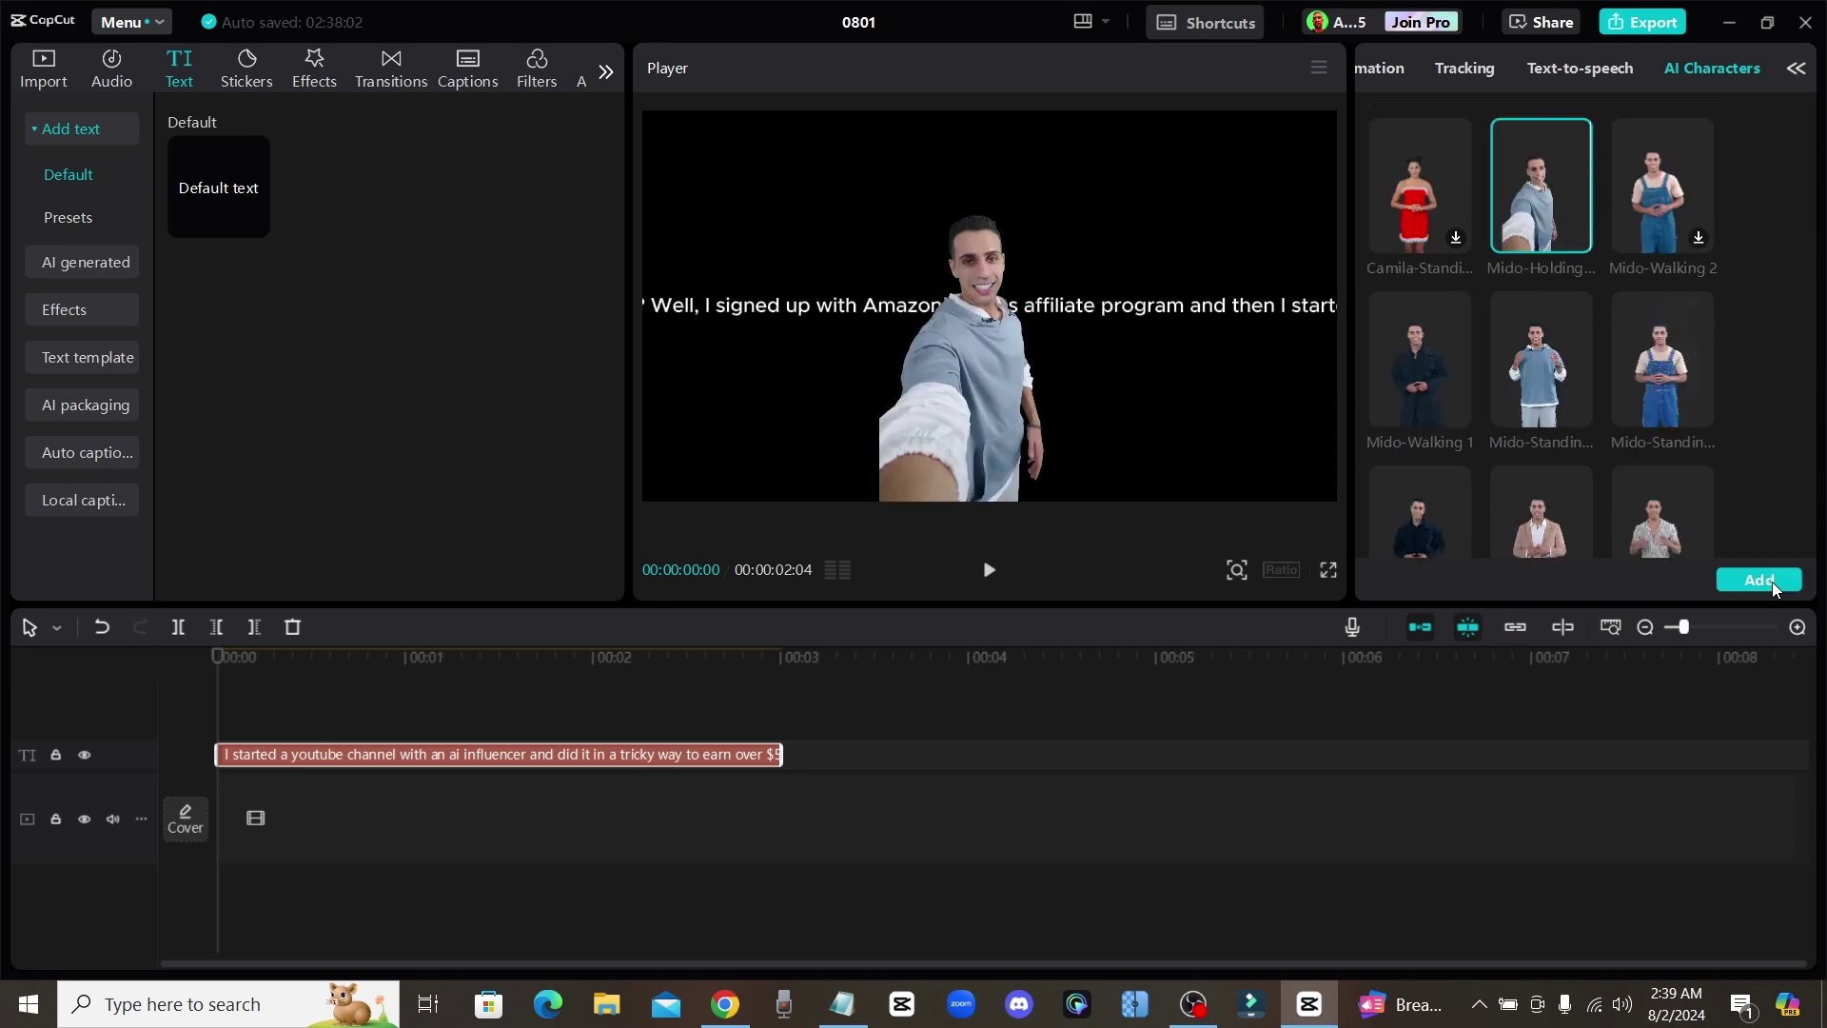
Add the Mido-Holding phone 1 clip, delete the caption text clip, and play the 00:00:20:28 video.
{"action": "left_click", "coordinate": [1760, 580]}
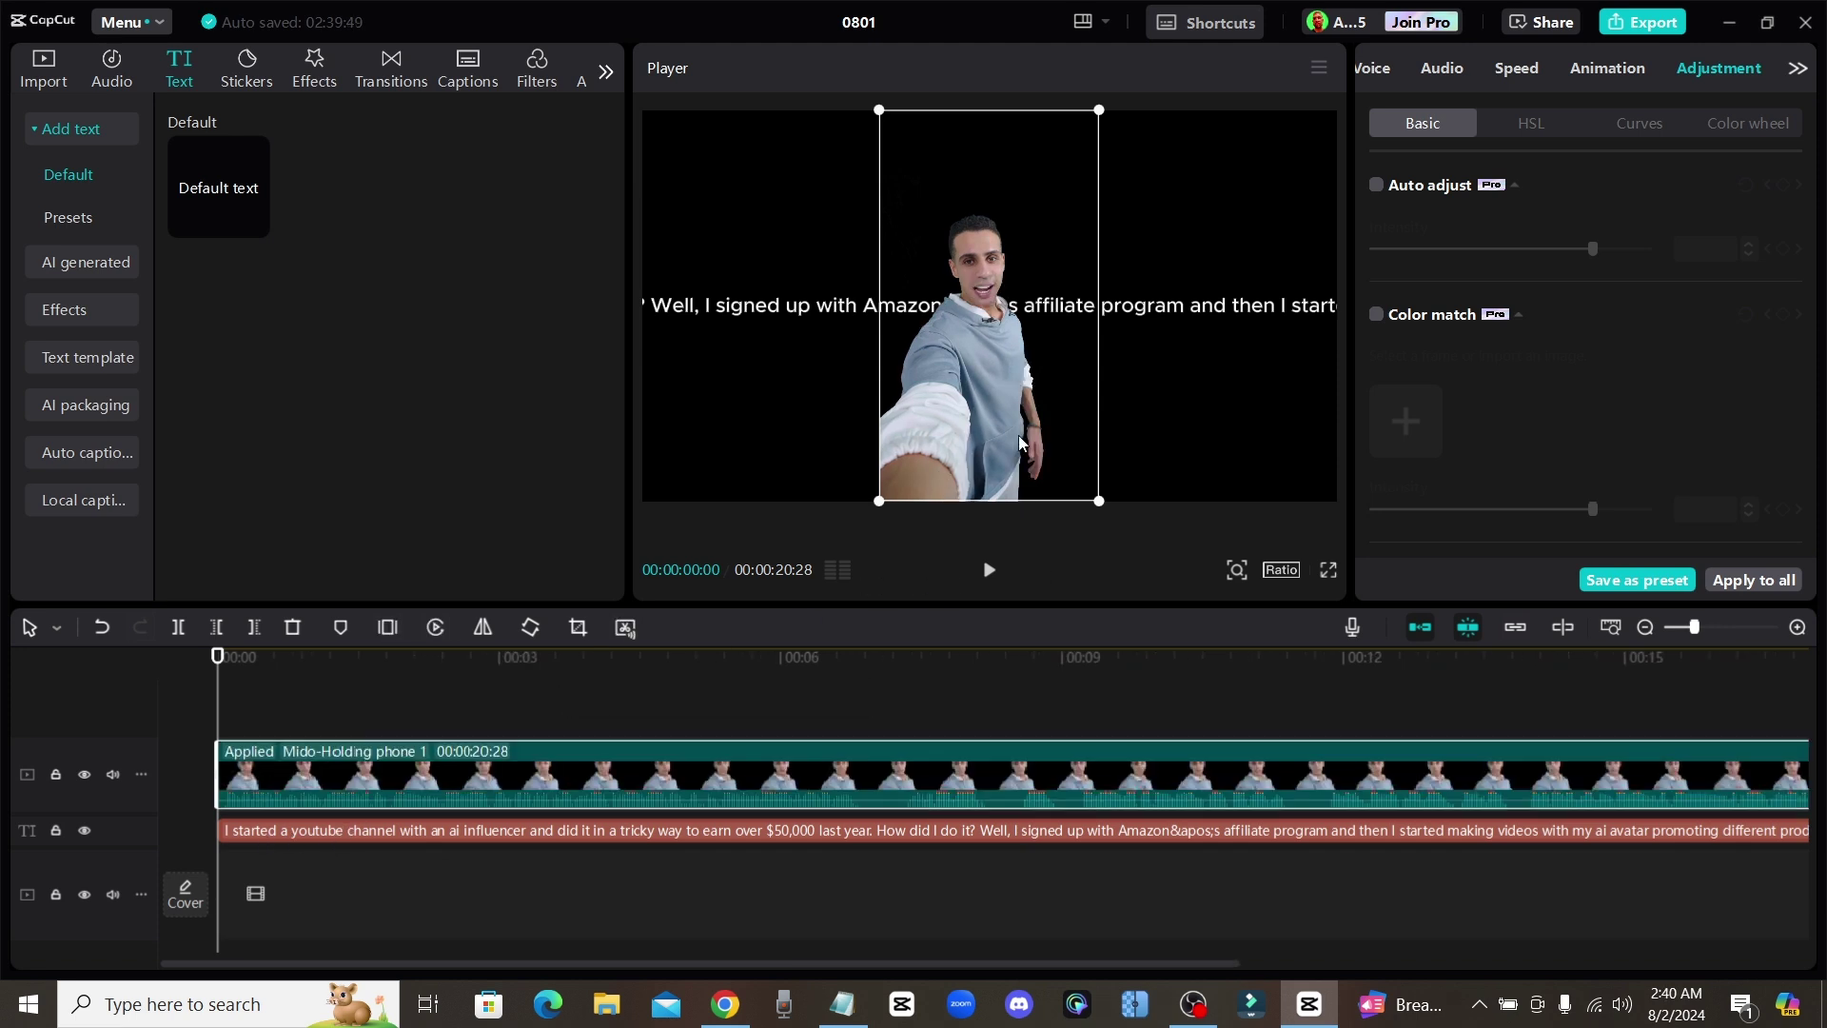
{"action": "left_click", "coordinate": [698, 828]}
{"action": "right_click", "coordinate": [716, 831]}
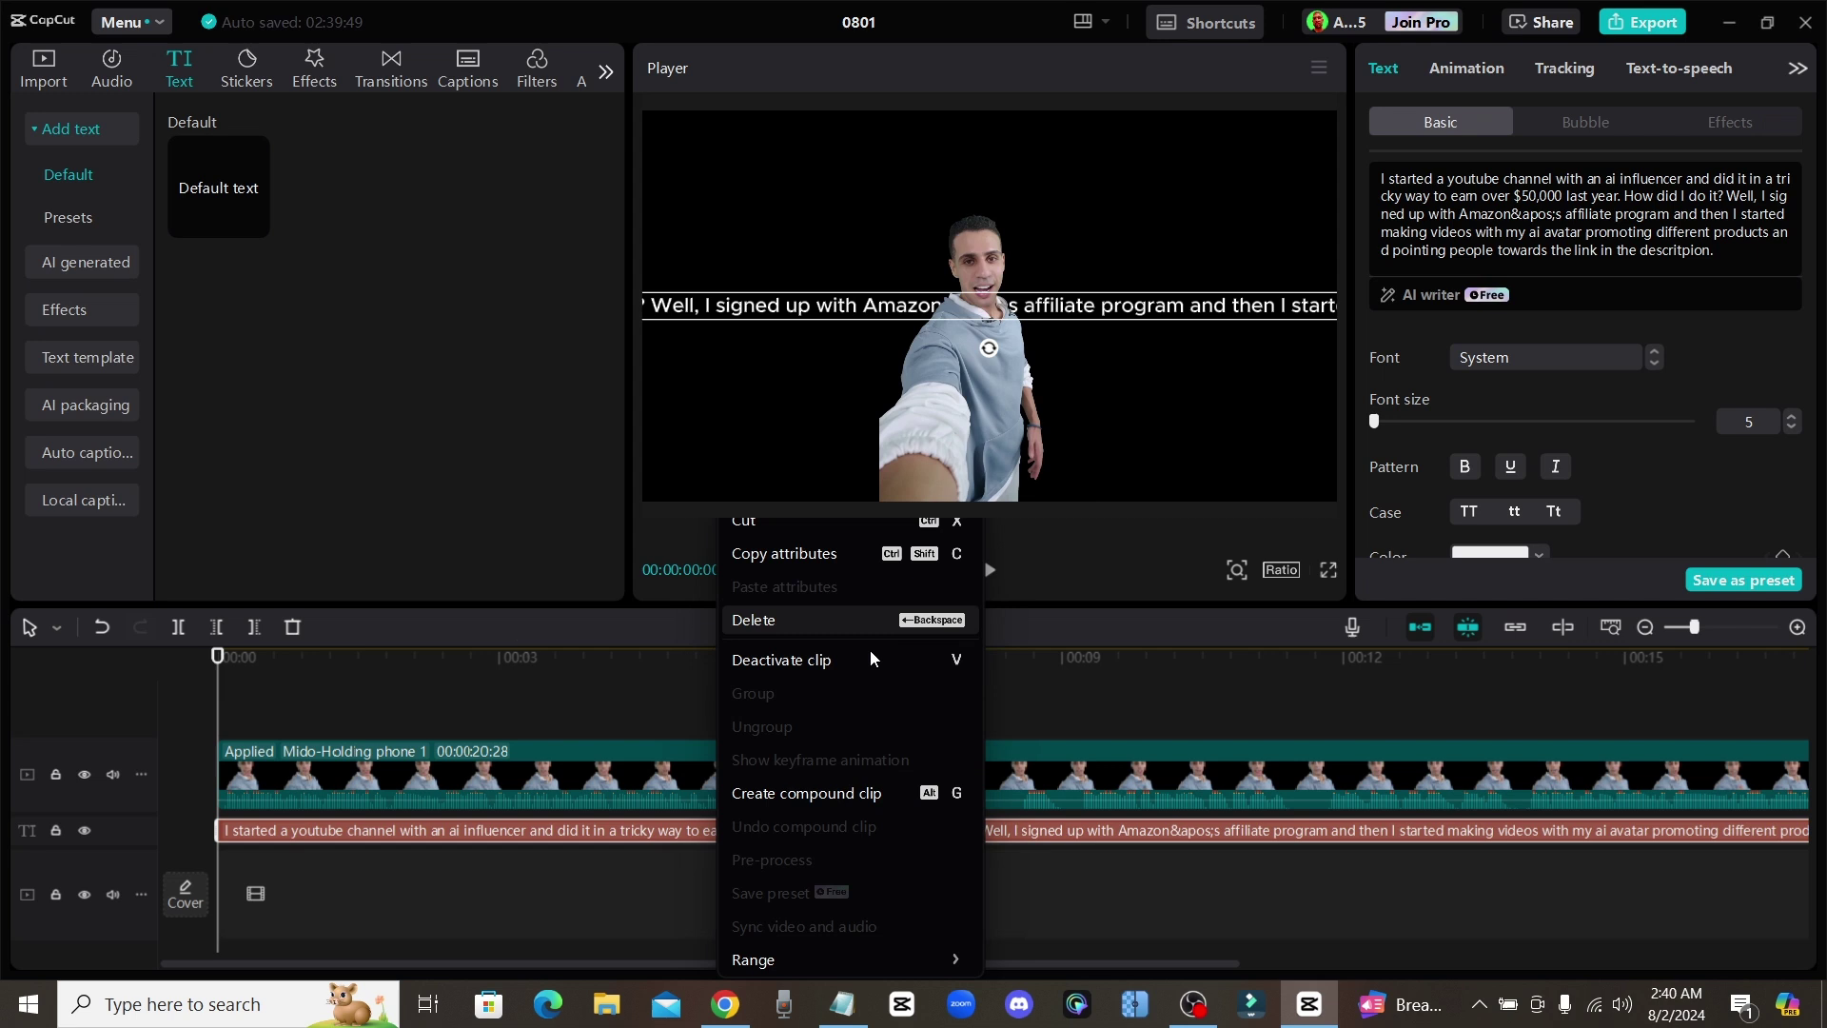
{"action": "left_click", "coordinate": [776, 620]}
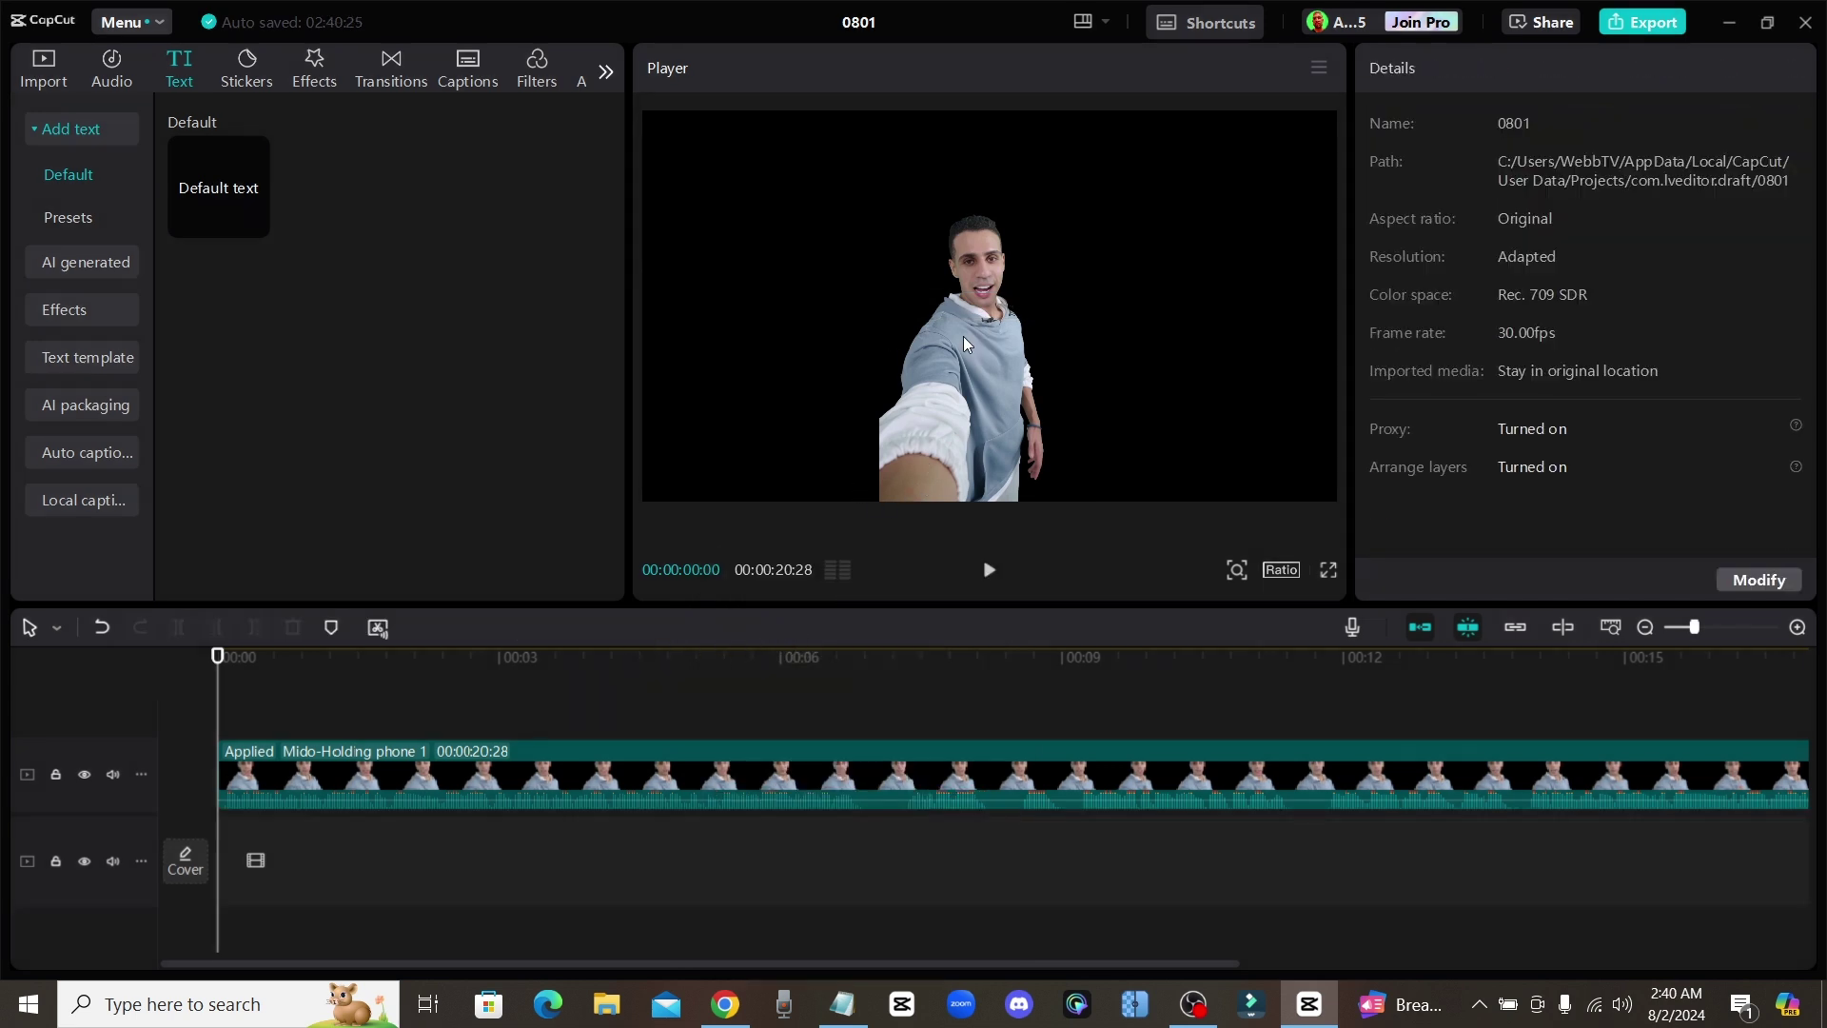
{"action": "left_click", "coordinate": [989, 570]}
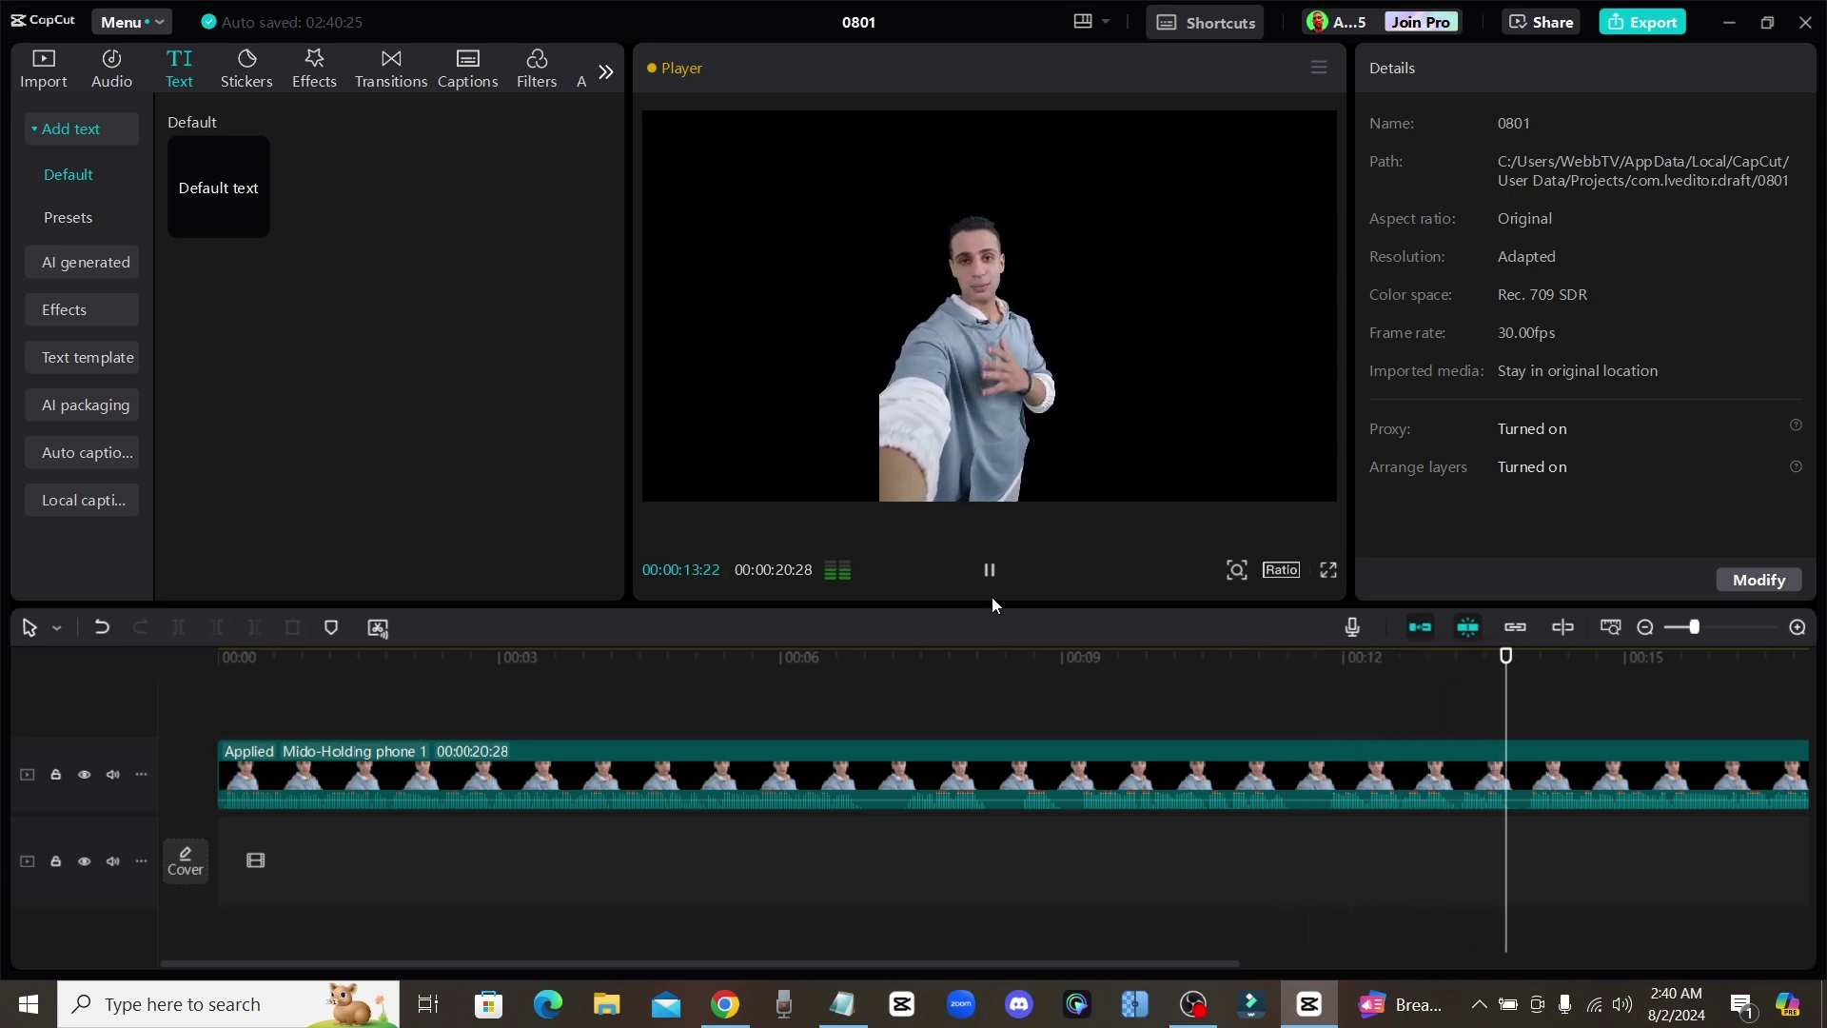
Rewind to 0:00, enlarge the Mido clip in the player, and centre it horizontally.
{"action": "left_click", "coordinate": [990, 569]}
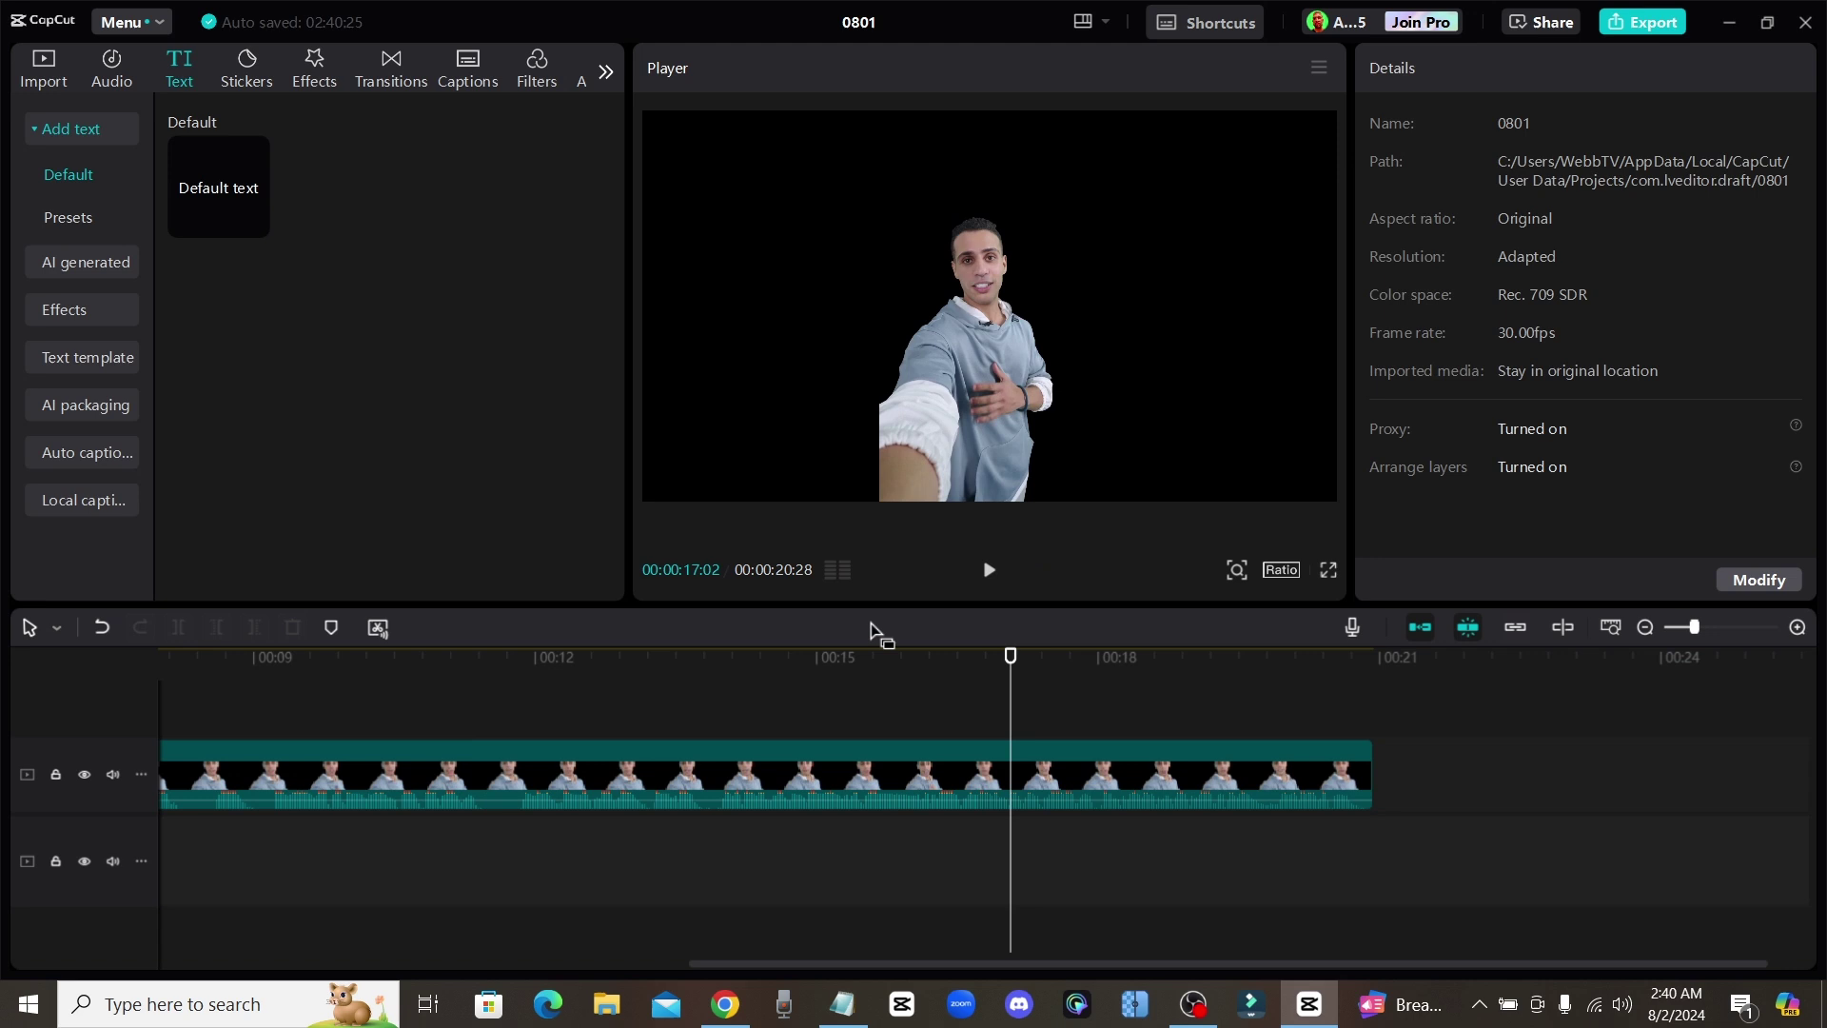
{"action": "left_click_drag", "start_coordinate": [1011, 657], "coordinate": [69, 683]}
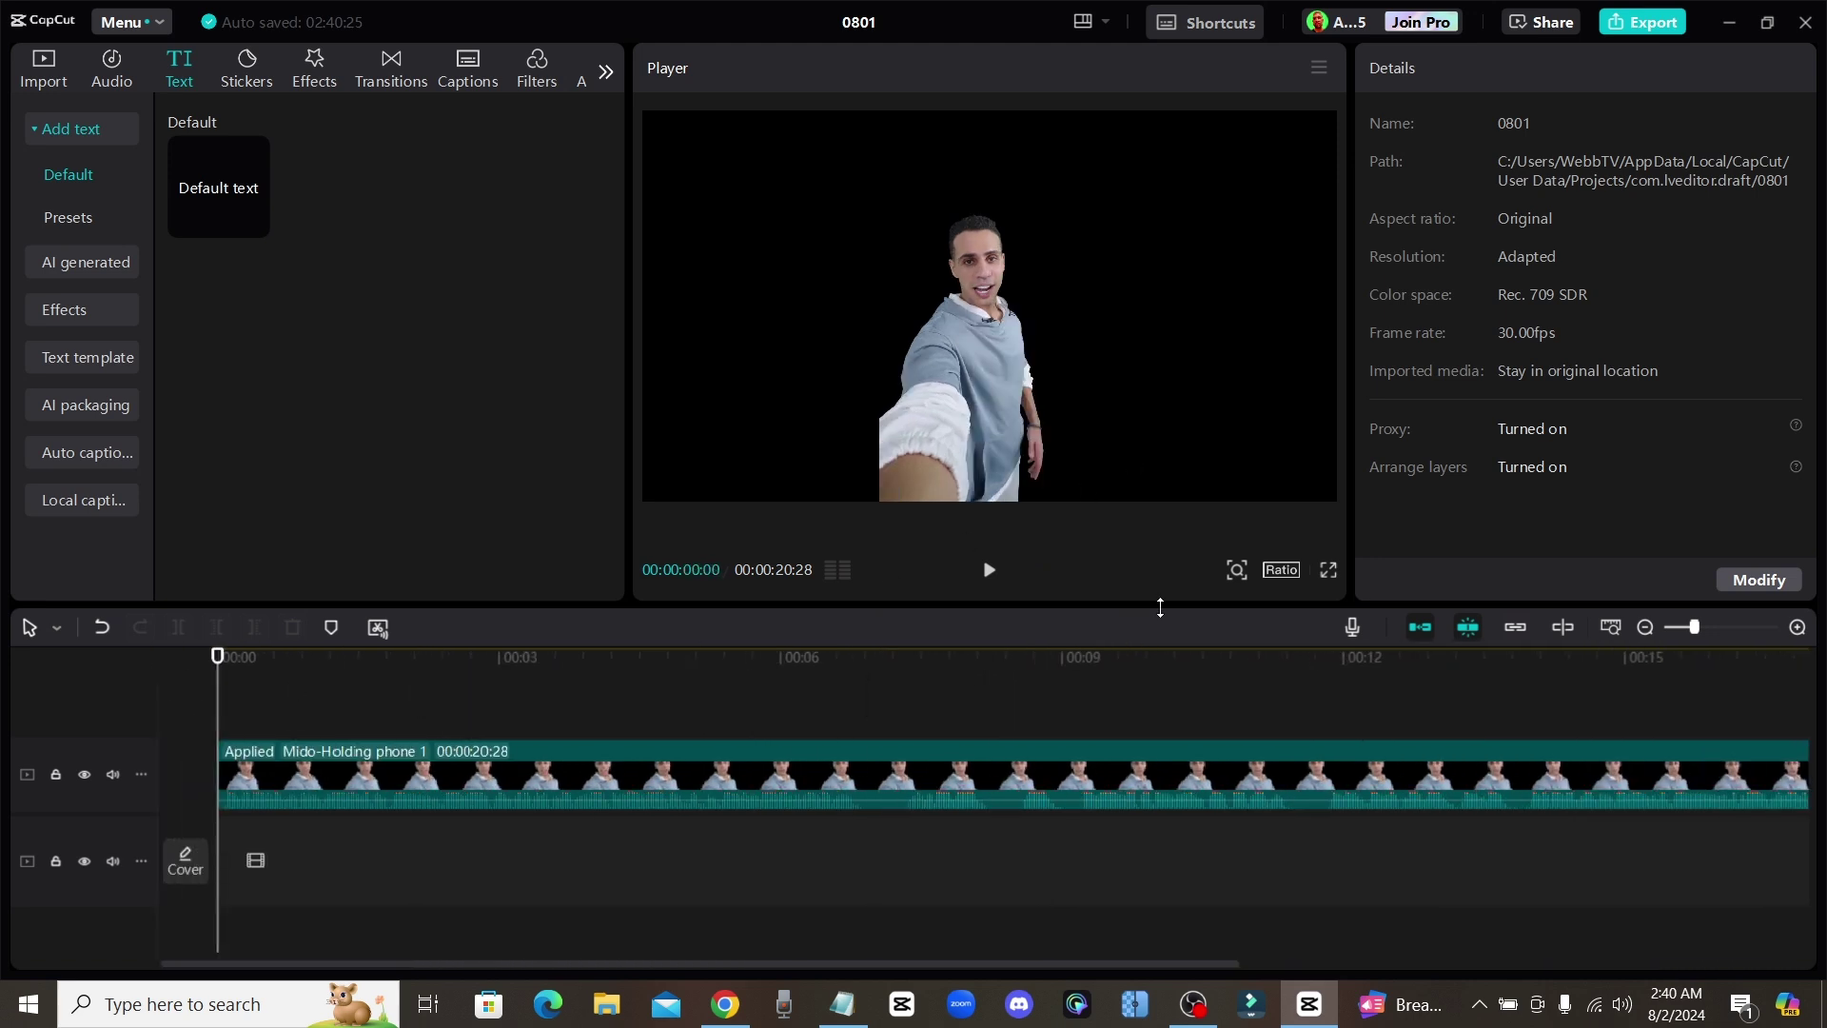
{"action": "left_click", "coordinate": [933, 420]}
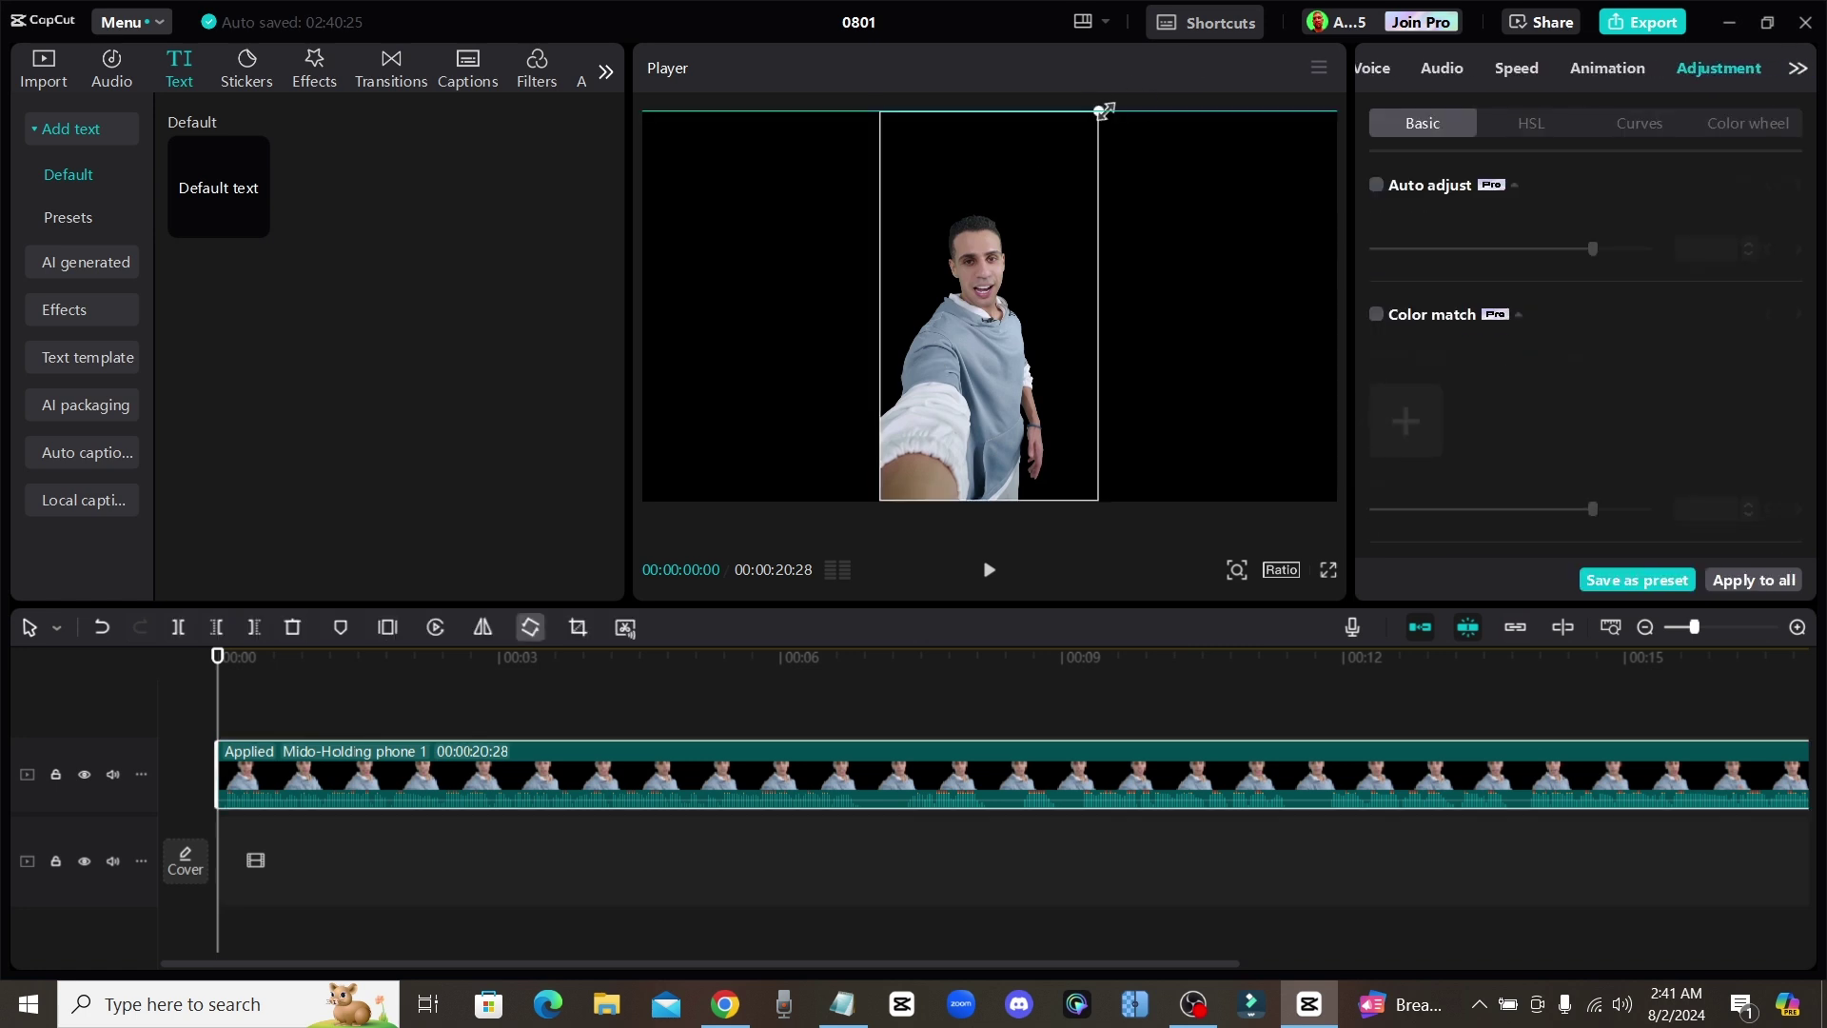
{"action": "left_click_drag", "start_coordinate": [1104, 111], "coordinate": [1236, 57]}
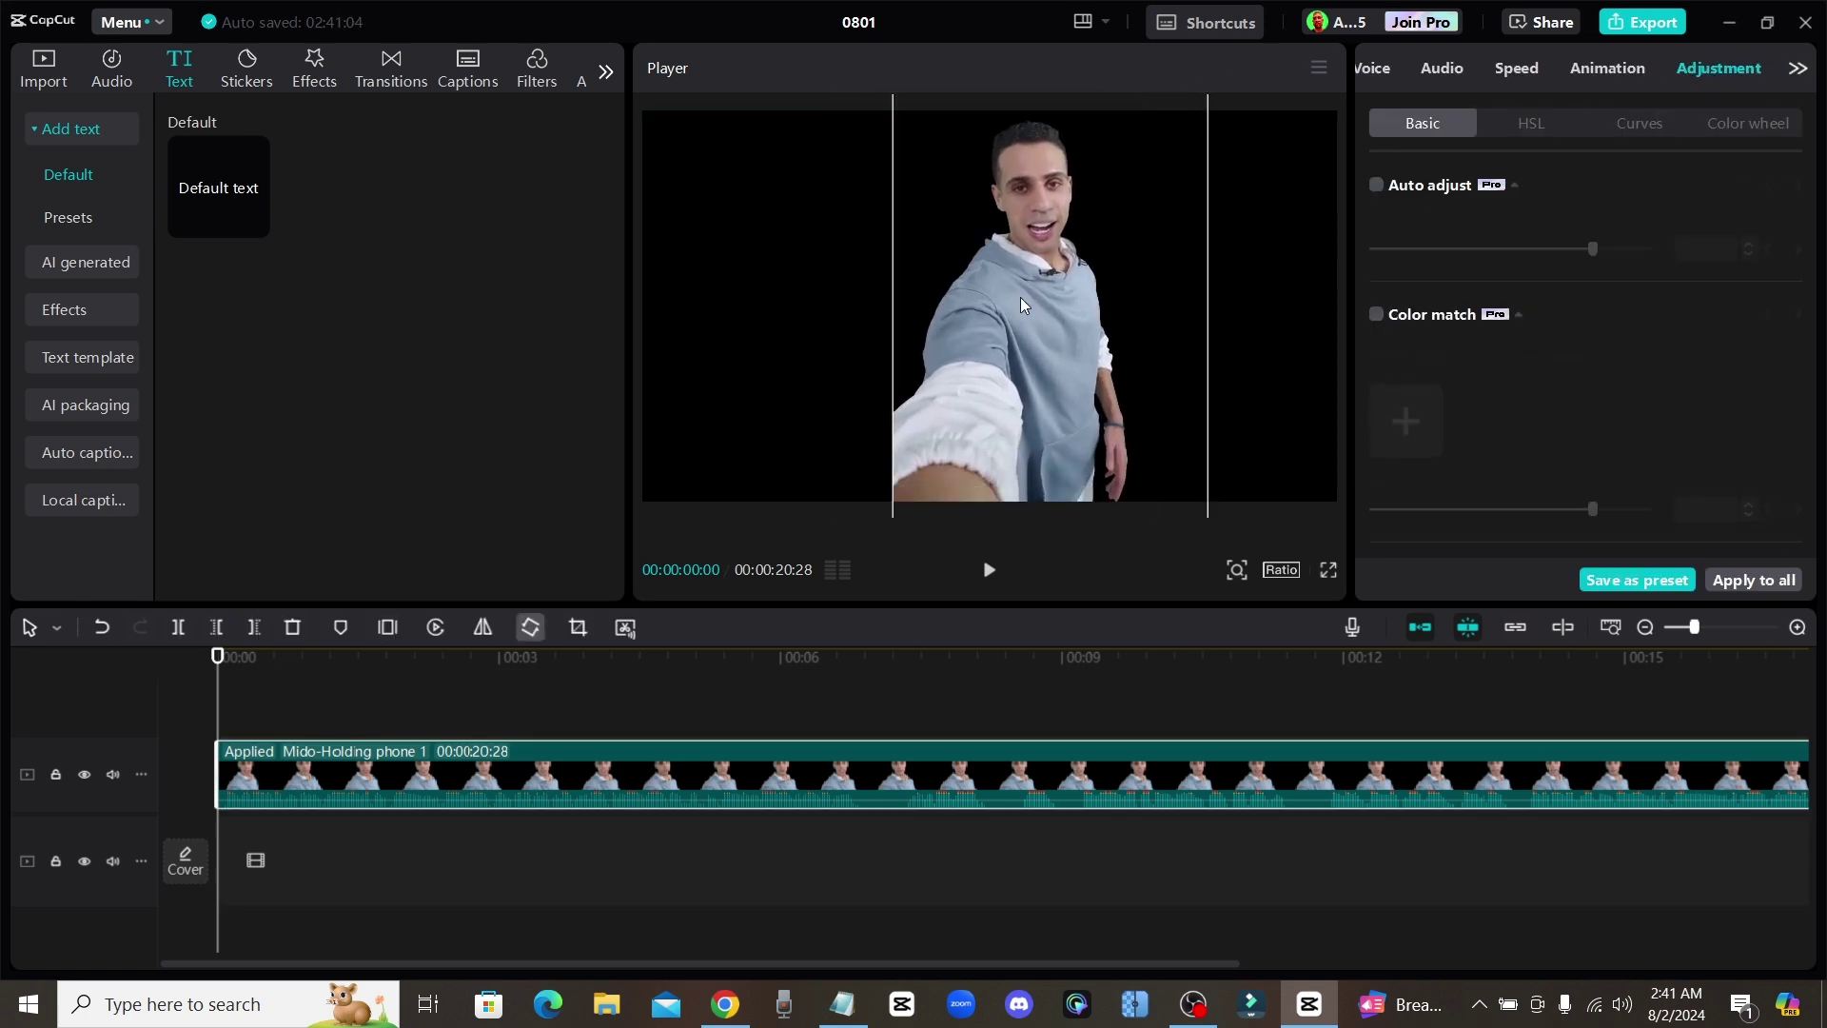
{"action": "left_click_drag", "start_coordinate": [1024, 330], "coordinate": [969, 334]}
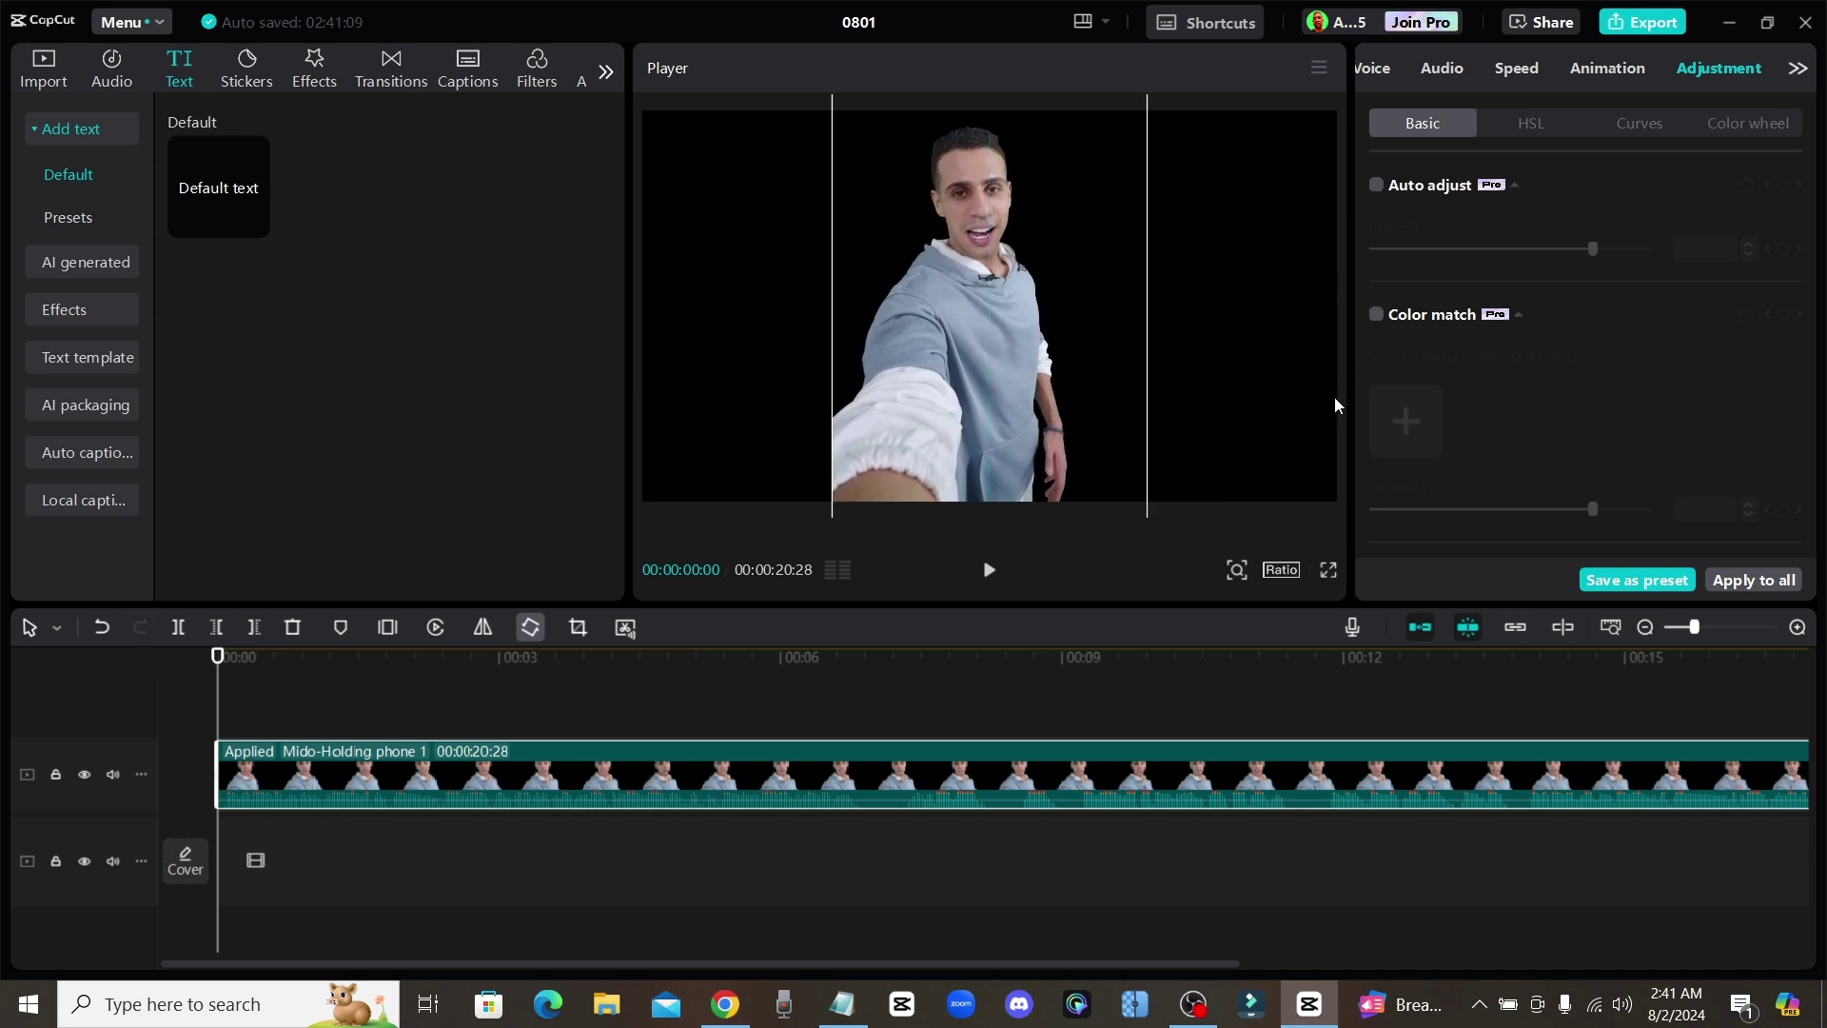